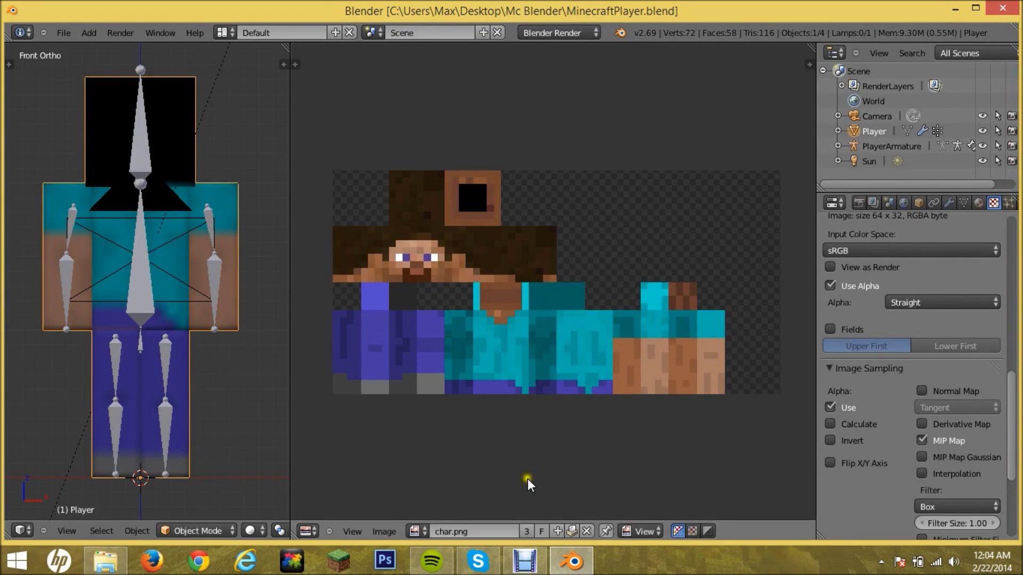
# Rearrange Blender's layout so the 3D view and texture view sit side by side.
pyautogui.click(525, 561)
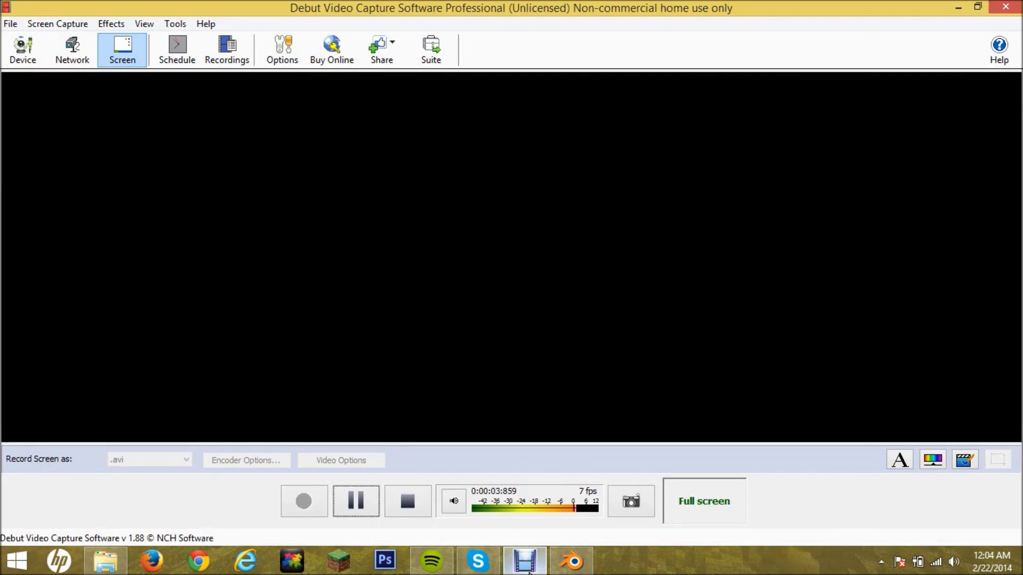
pyautogui.click(953, 8)
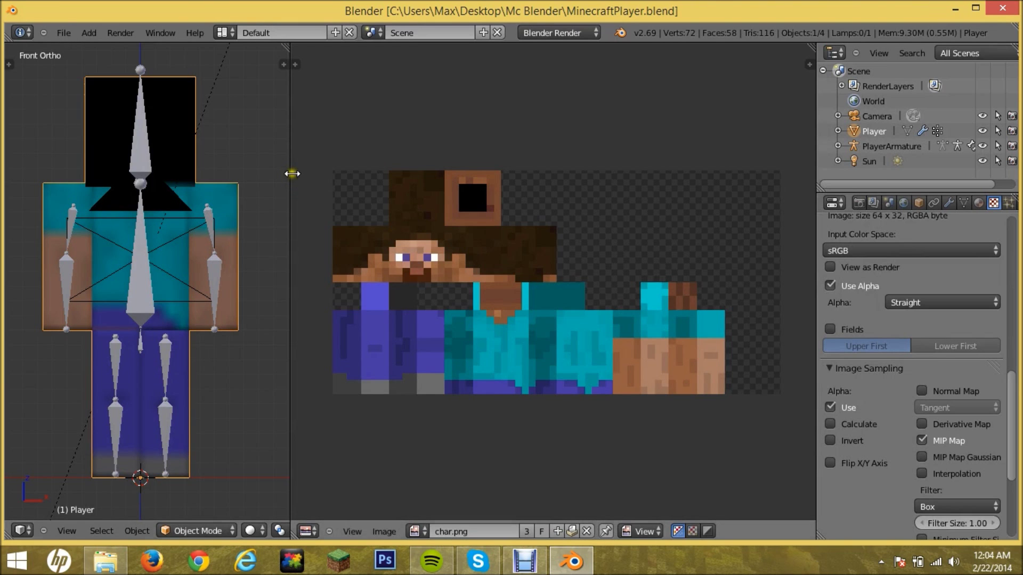
pyautogui.moveTo(289, 174); pyautogui.dragTo(817, 200)
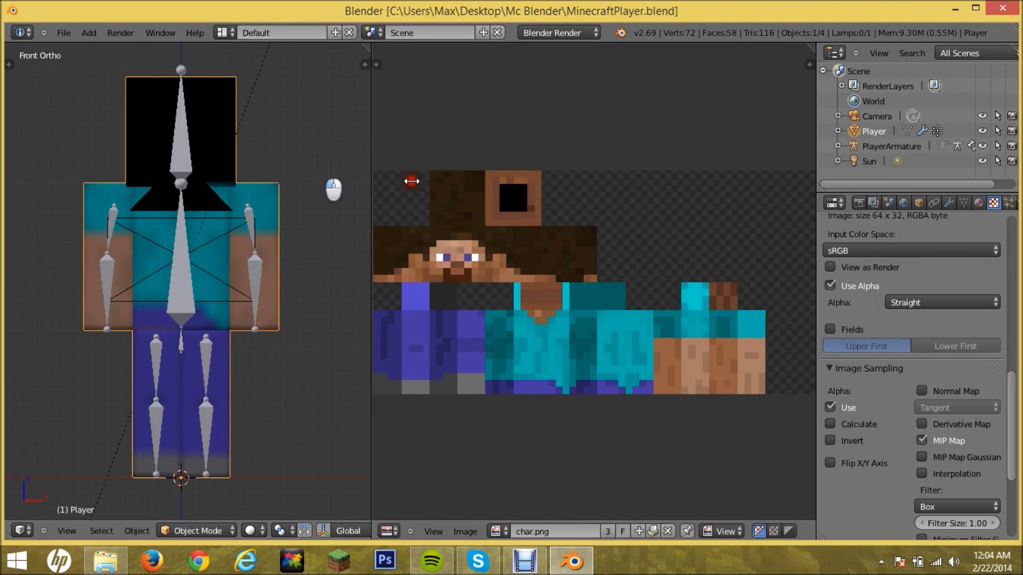
pyautogui.scroll(-4, 548, 224)
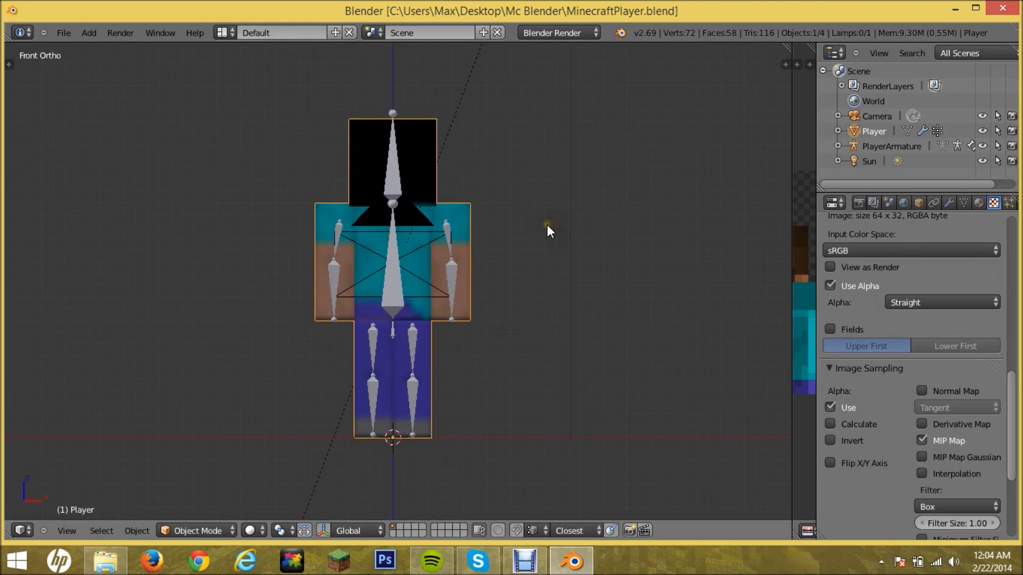
pyautogui.scroll(4, 547, 225)
pyautogui.scroll(-4, 548, 224)
pyautogui.scroll(-5, 547, 225)
pyautogui.scroll(2, 546, 226)
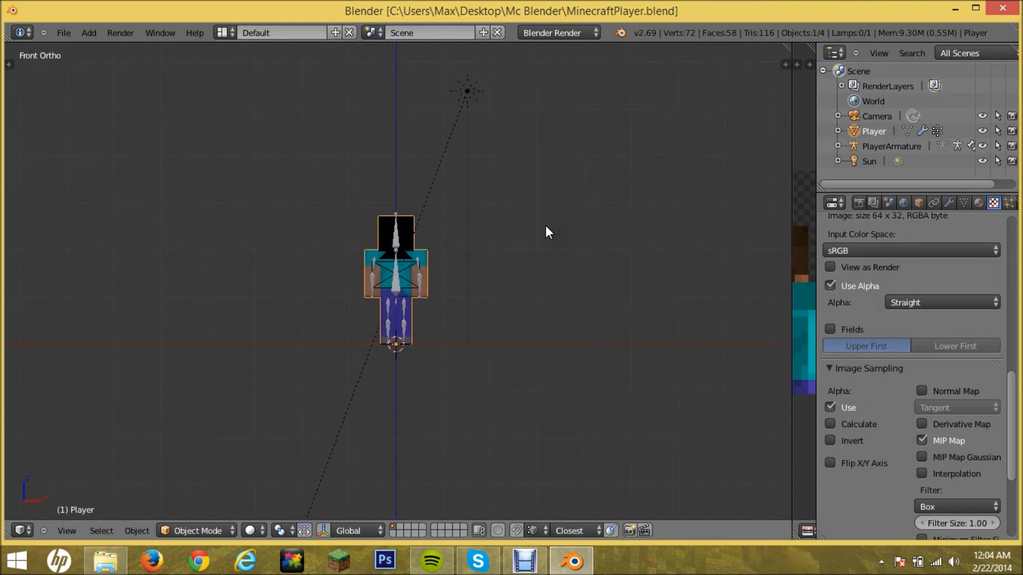
pyautogui.scroll(1, 546, 225)
pyautogui.scroll(5, 478, 350)
pyautogui.scroll(1, 479, 350)
pyautogui.scroll(3, 460, 385)
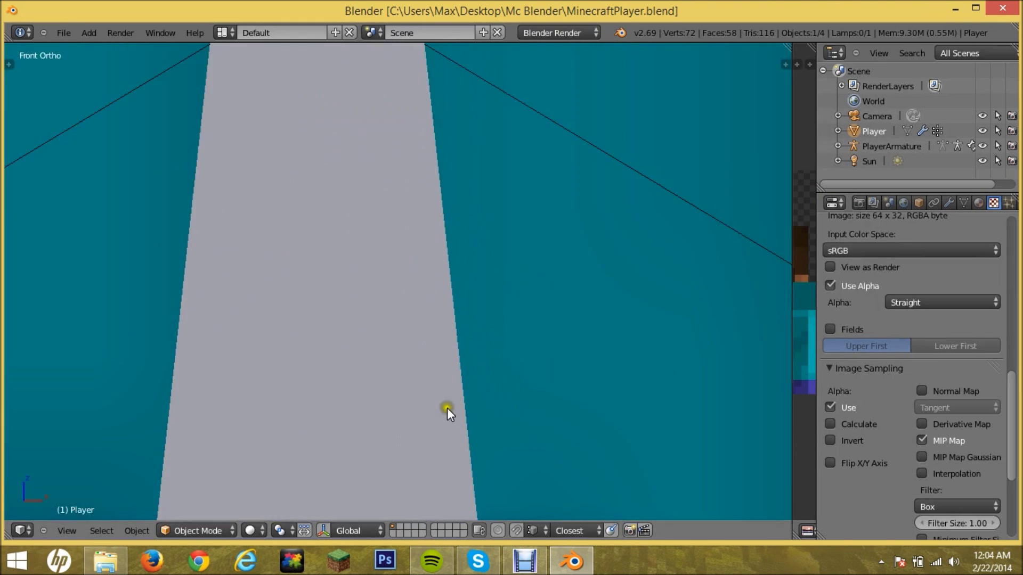
pyautogui.scroll(2, 447, 408)
pyautogui.scroll(2, 445, 410)
pyautogui.scroll(-3, 444, 413)
pyautogui.scroll(-2, 478, 327)
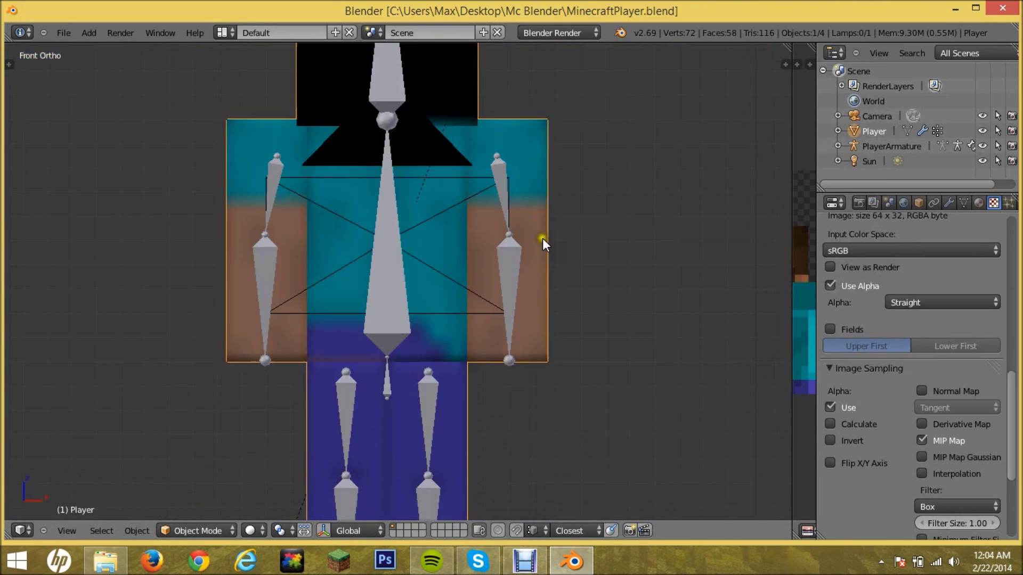
pyautogui.scroll(-3, 542, 238)
pyautogui.scroll(3, 871, 322)
pyautogui.scroll(1, 737, 319)
pyautogui.scroll(2, 789, 267)
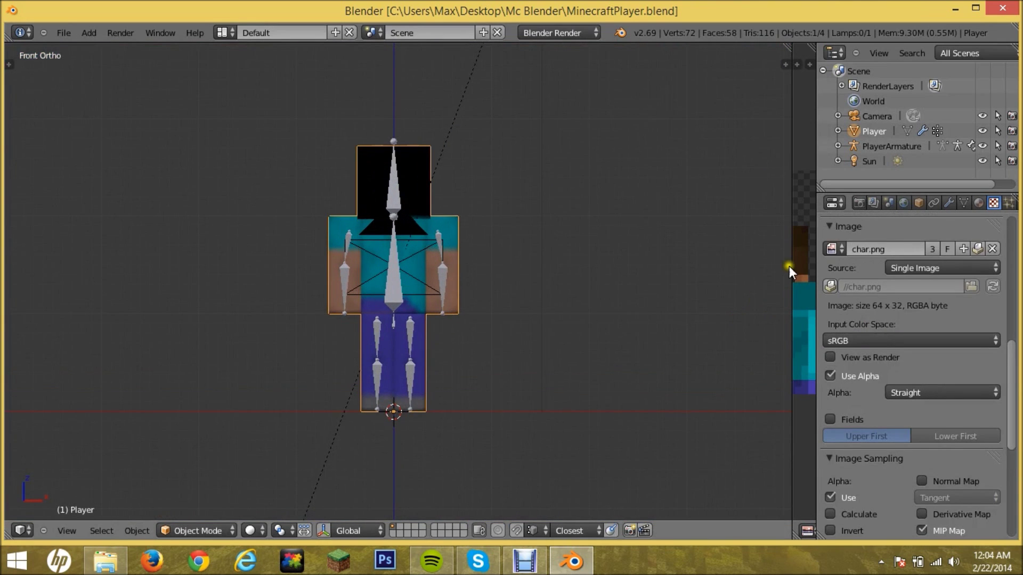
pyautogui.click(791, 112)
pyautogui.moveTo(791, 113)
pyautogui.mouseDown()
pyautogui.moveTo(440, 197)
pyautogui.moveTo(406, 226)
pyautogui.mouseUp()
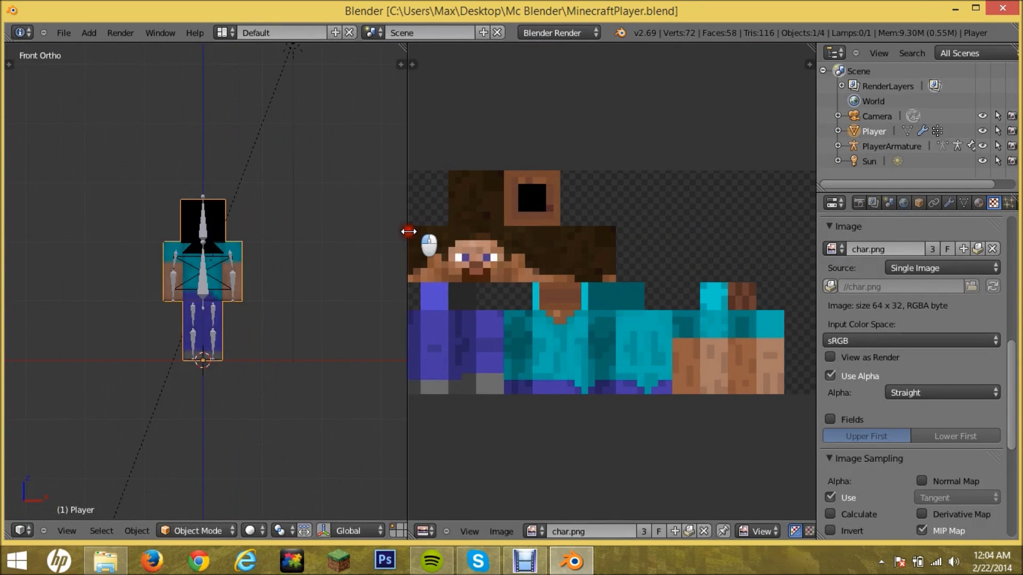
pyautogui.moveTo(406, 226); pyautogui.dragTo(410, 226)
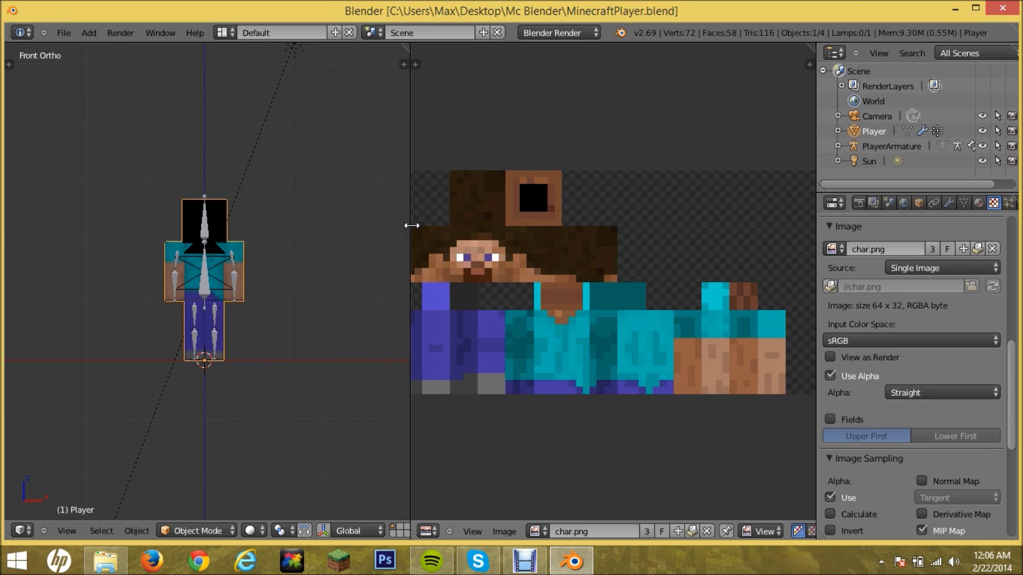
# Browse the Mc Blender folder's .blend files, ending on MinecraftPlayer.blend.
pyautogui.click(950, 13)
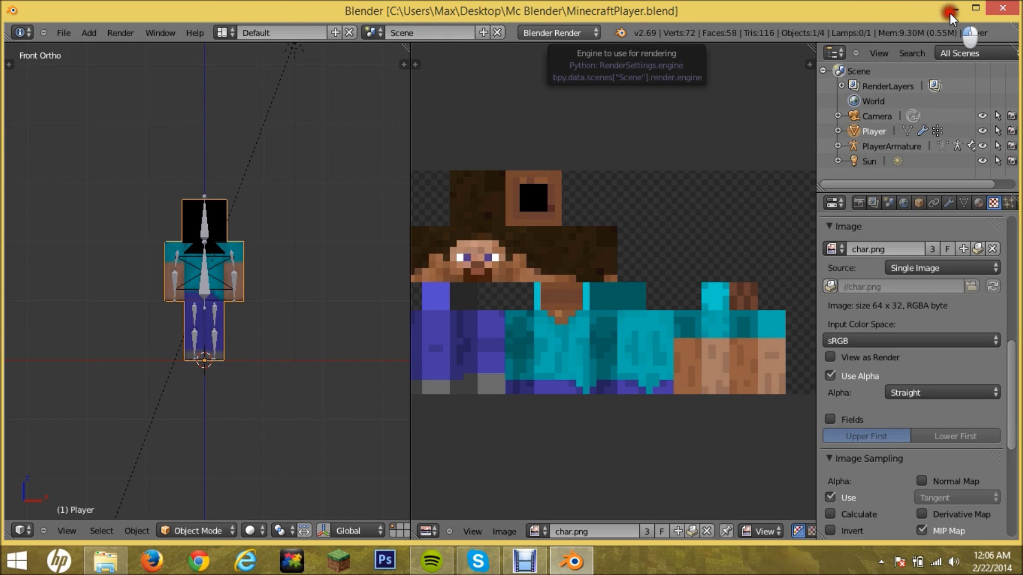
pyautogui.click(293, 303)
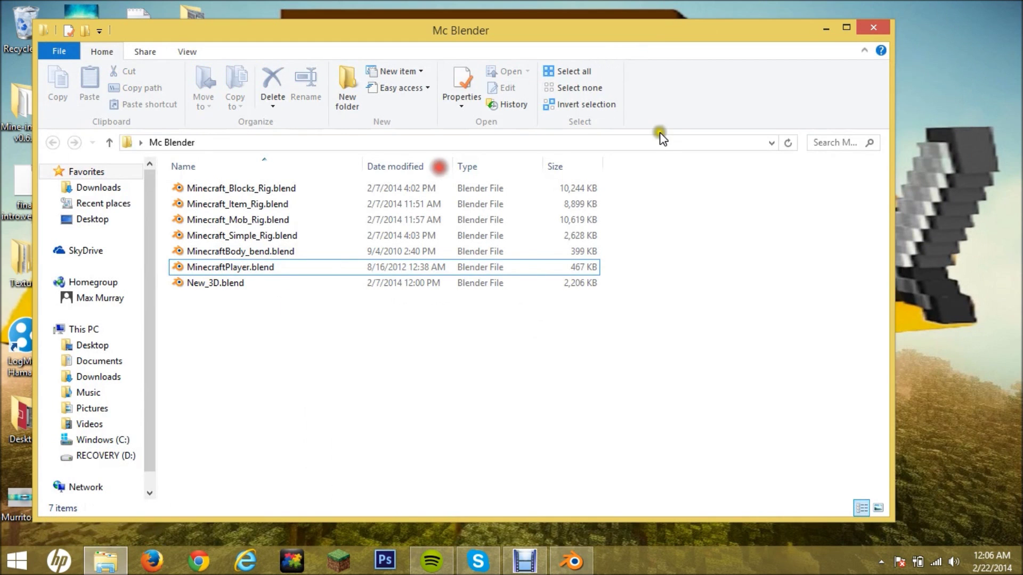
pyautogui.click(823, 28)
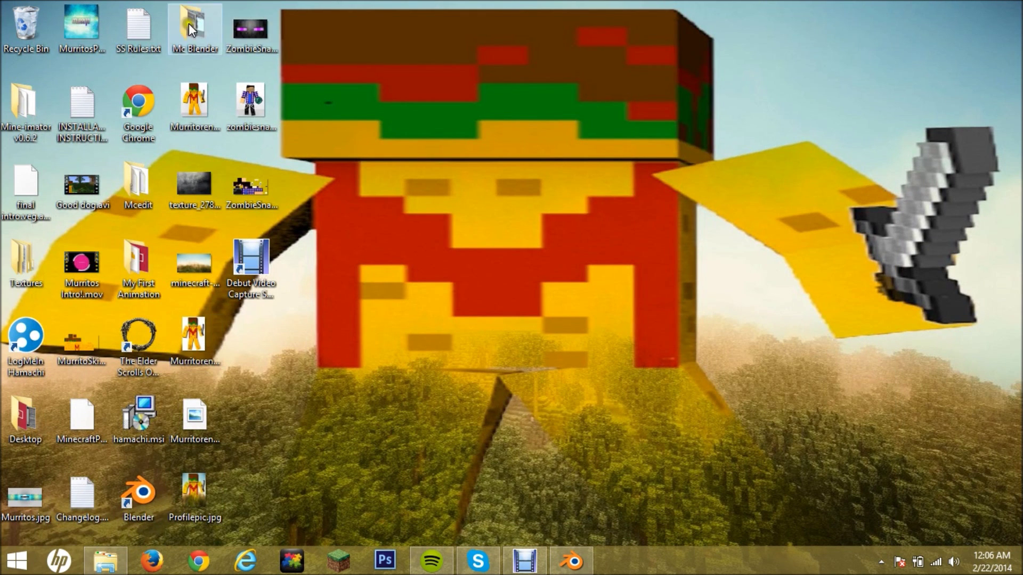
pyautogui.doubleClick(201, 38)
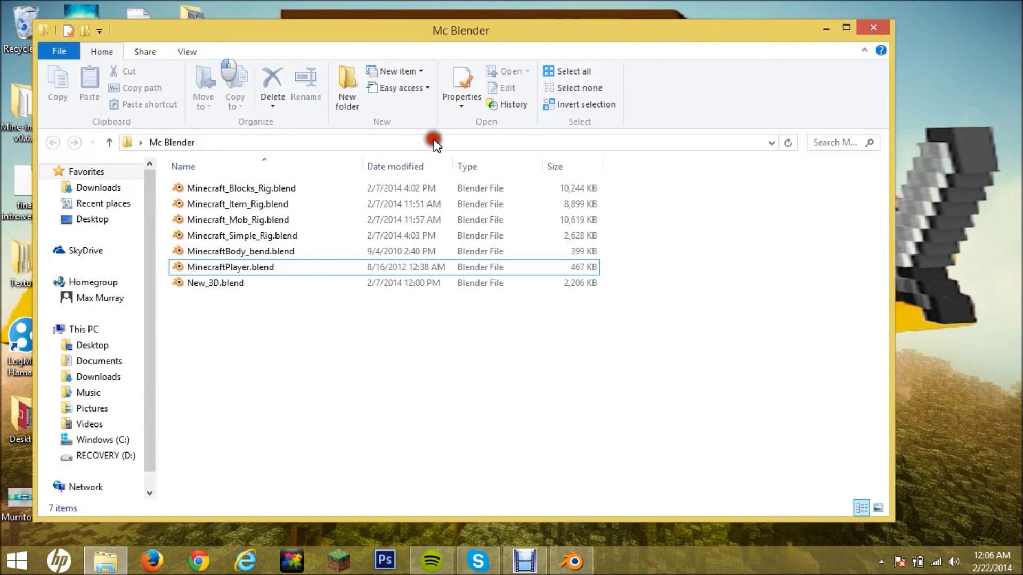
pyautogui.click(264, 284)
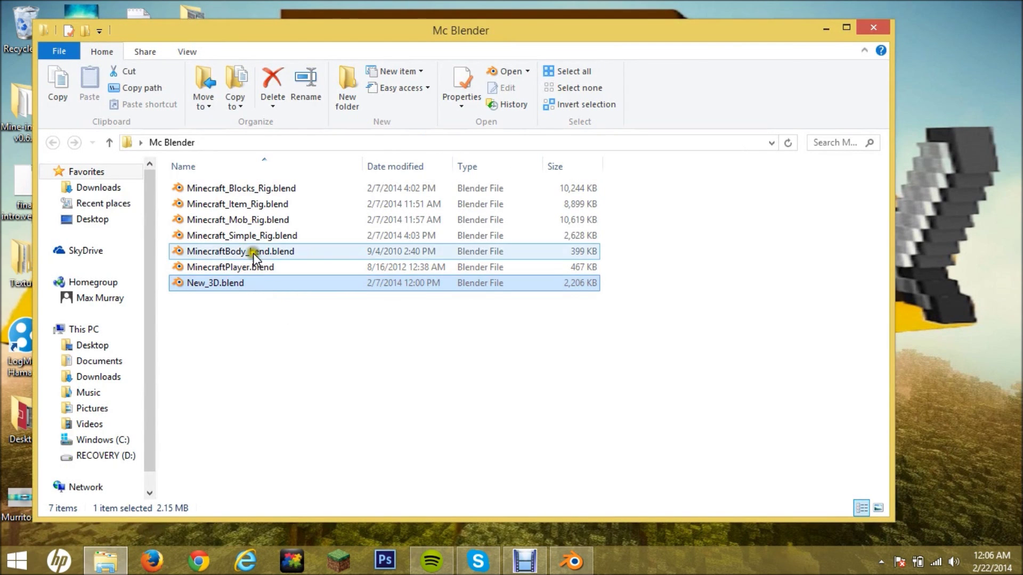
pyautogui.click(253, 250)
pyautogui.click(250, 220)
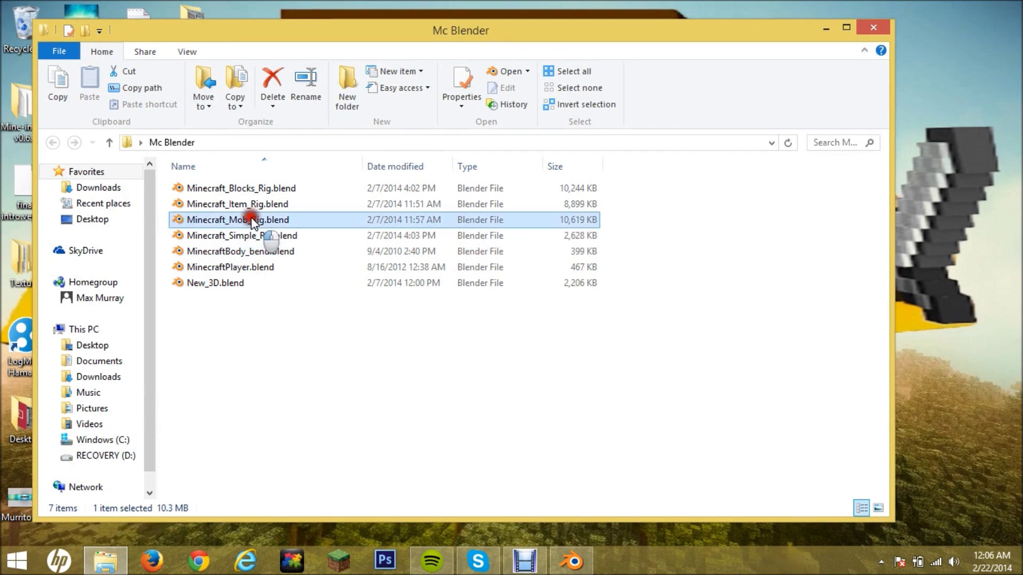
pyautogui.click(247, 204)
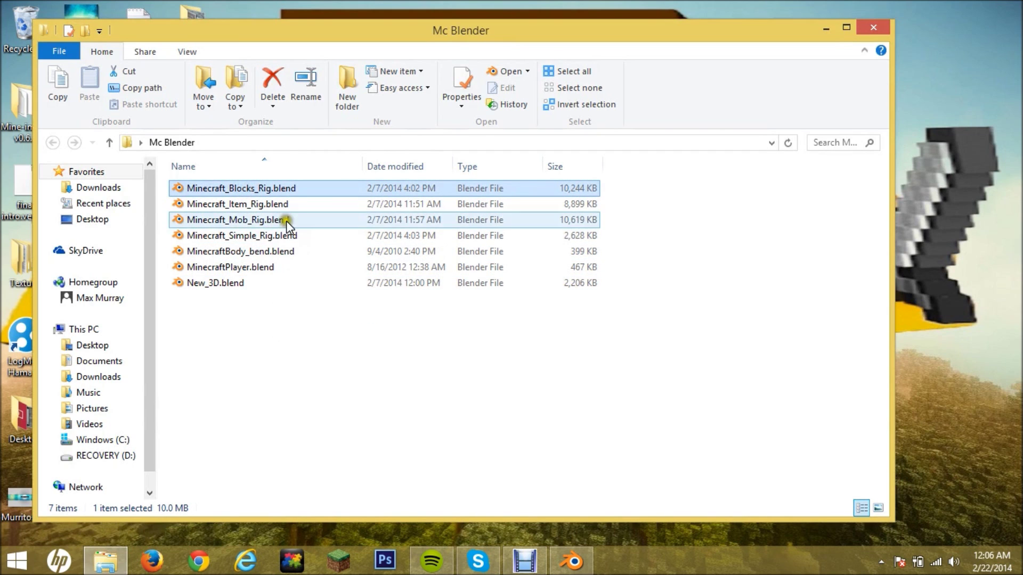
pyautogui.click(291, 268)
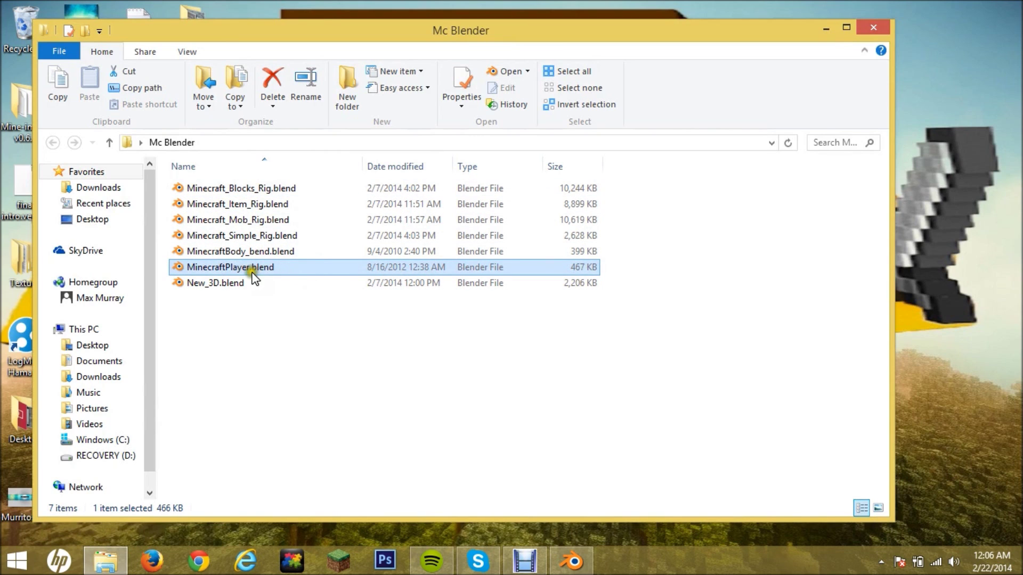
pyautogui.click(827, 28)
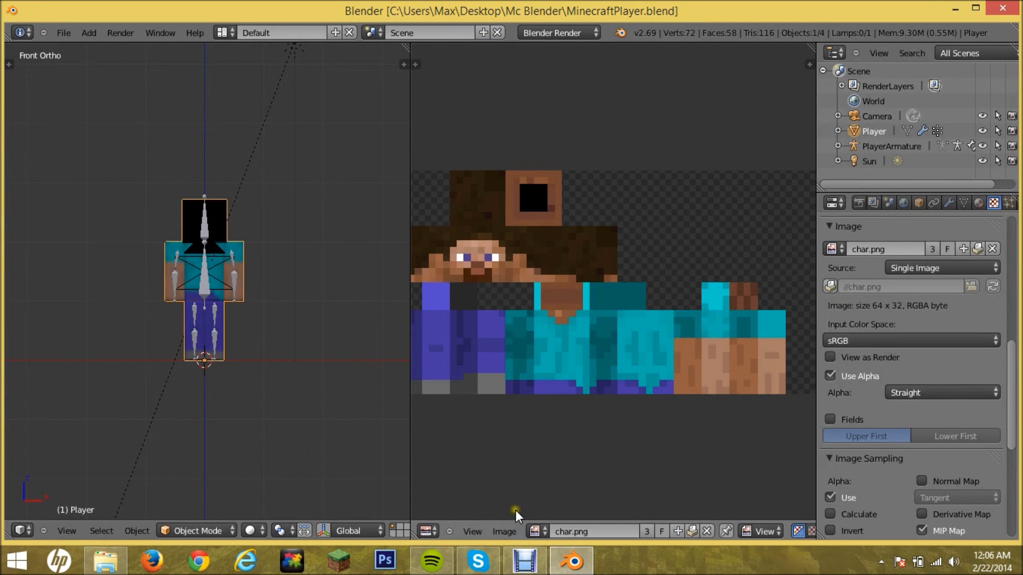
# Swap the skin image for ZombieSnails4774.png from the Desktop via Replace Image.
pyautogui.click(506, 531)
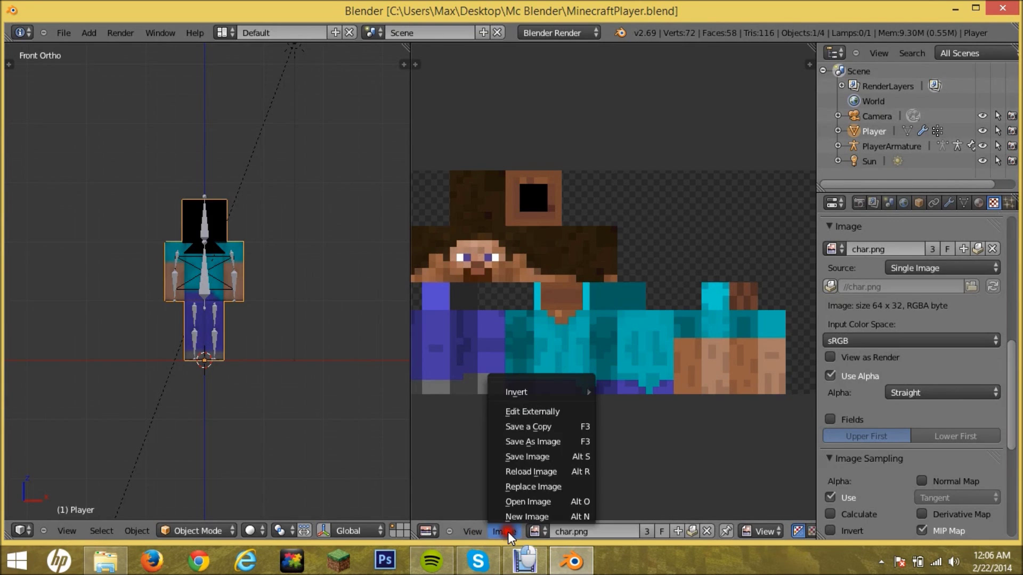
pyautogui.click(543, 486)
pyautogui.click(231, 112)
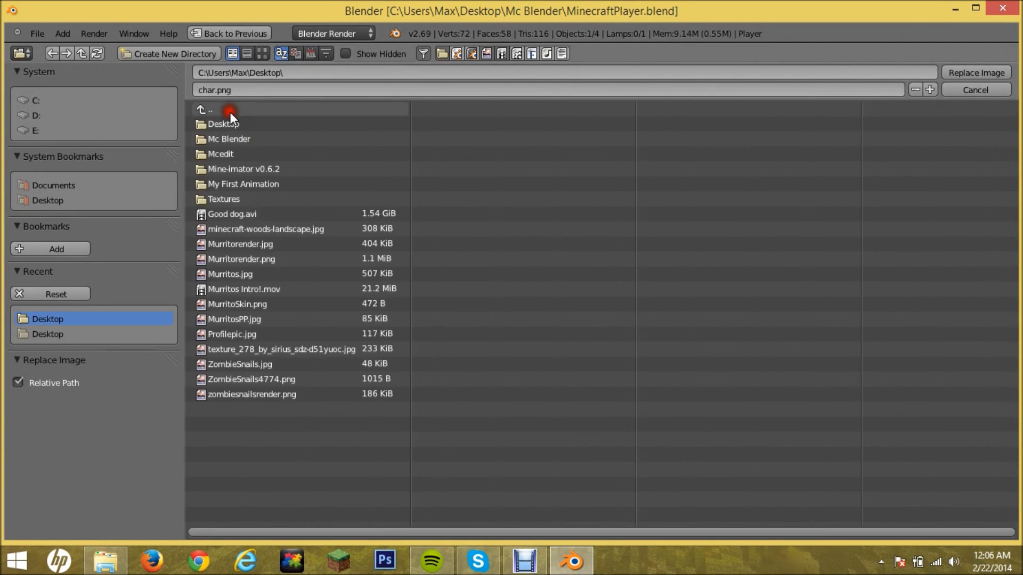
pyautogui.click(281, 379)
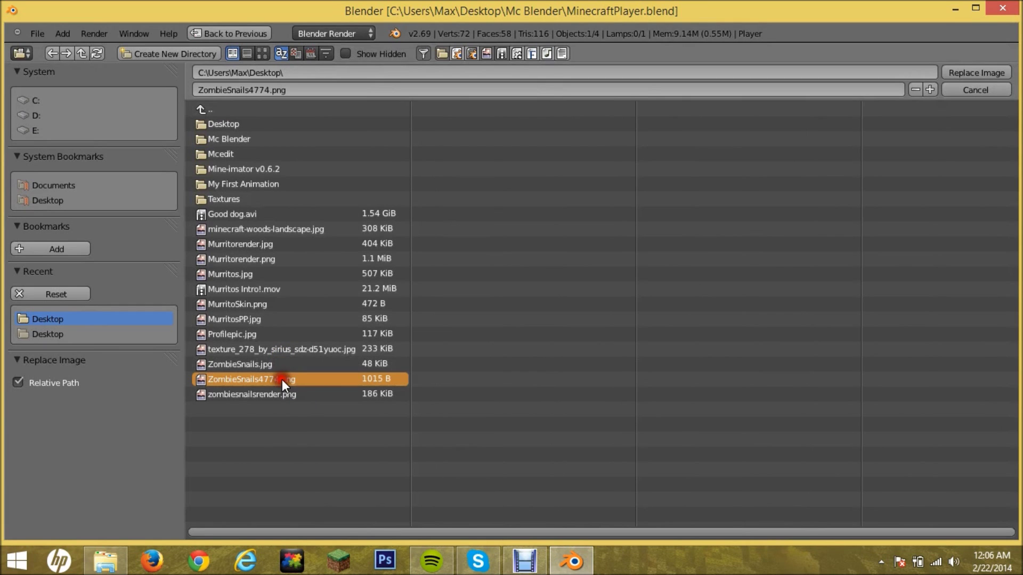
pyautogui.click(978, 72)
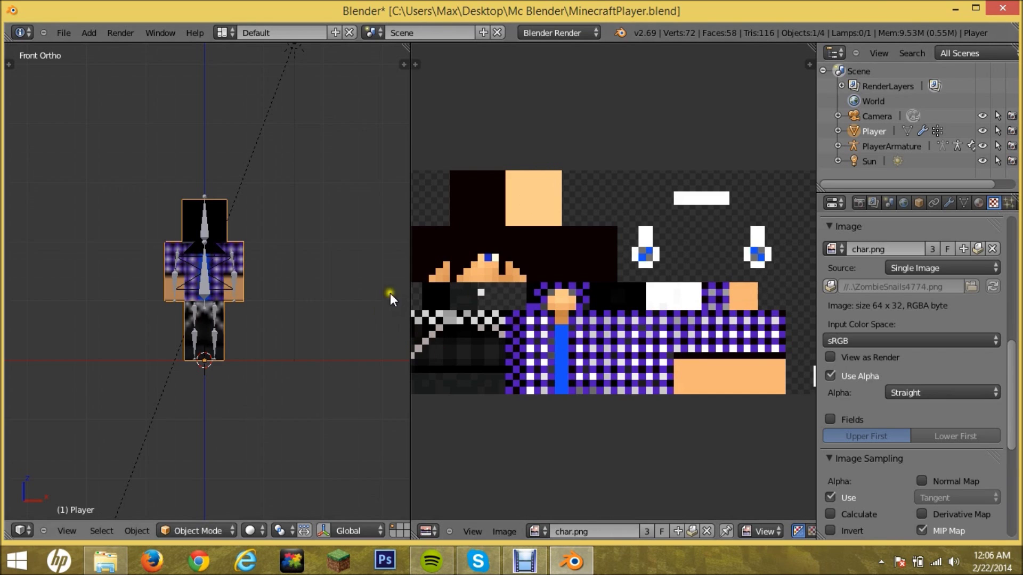
# Widen the 3D view, switch PlayerArmature to Pose Mode, and orbit to an angled view.
pyautogui.moveTo(411, 236); pyautogui.dragTo(1013, 240)
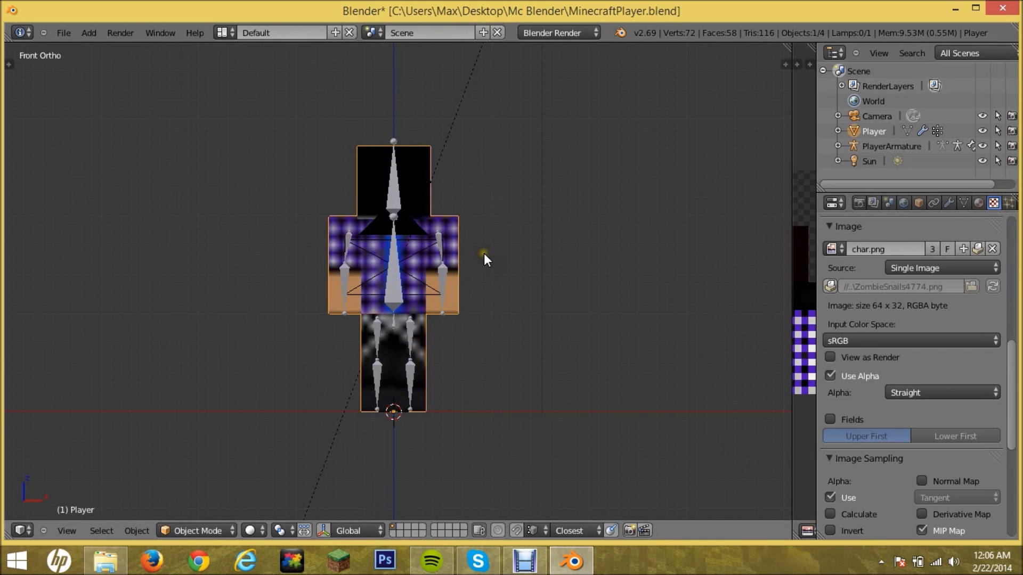
pyautogui.click(887, 148)
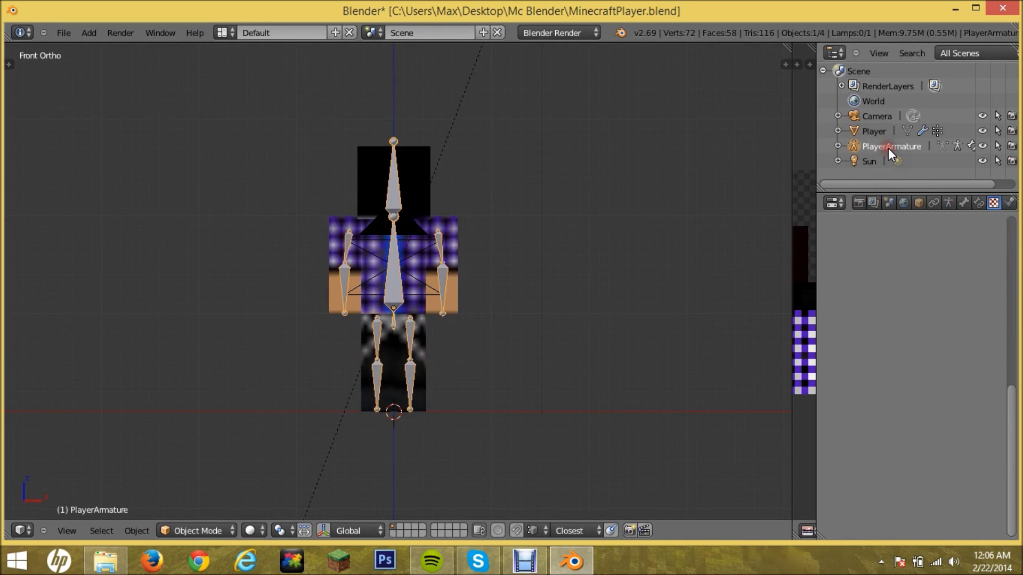
pyautogui.click(201, 531)
pyautogui.click(196, 482)
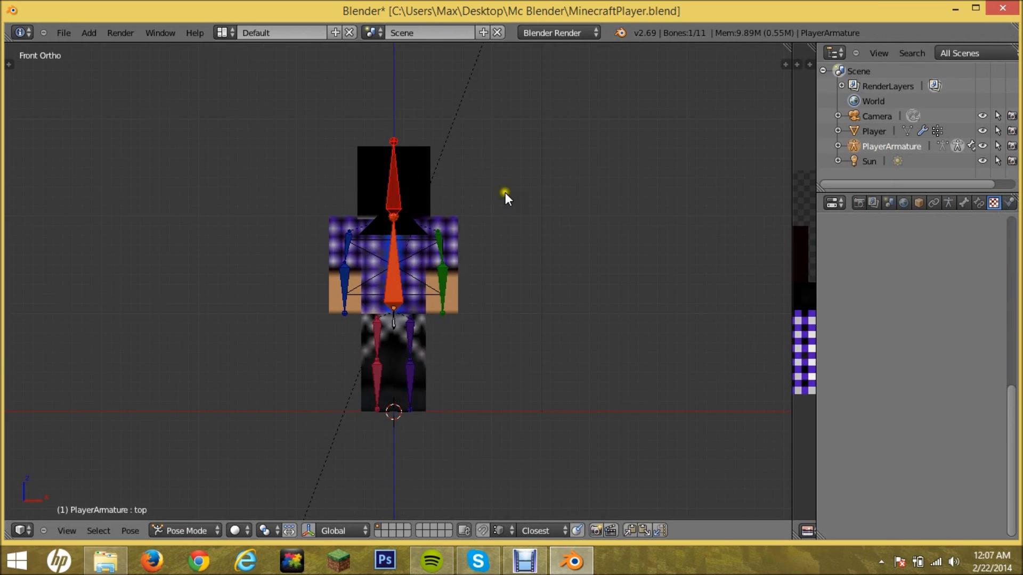
pyautogui.moveTo(523, 253); pyautogui.dragTo(520, 266, button='middle')
pyautogui.moveTo(521, 231)
pyautogui.mouseDown(button='middle')
pyautogui.moveTo(532, 187)
pyautogui.moveTo(492, 238)
pyautogui.moveTo(519, 235)
pyautogui.mouseUp(button='middle')
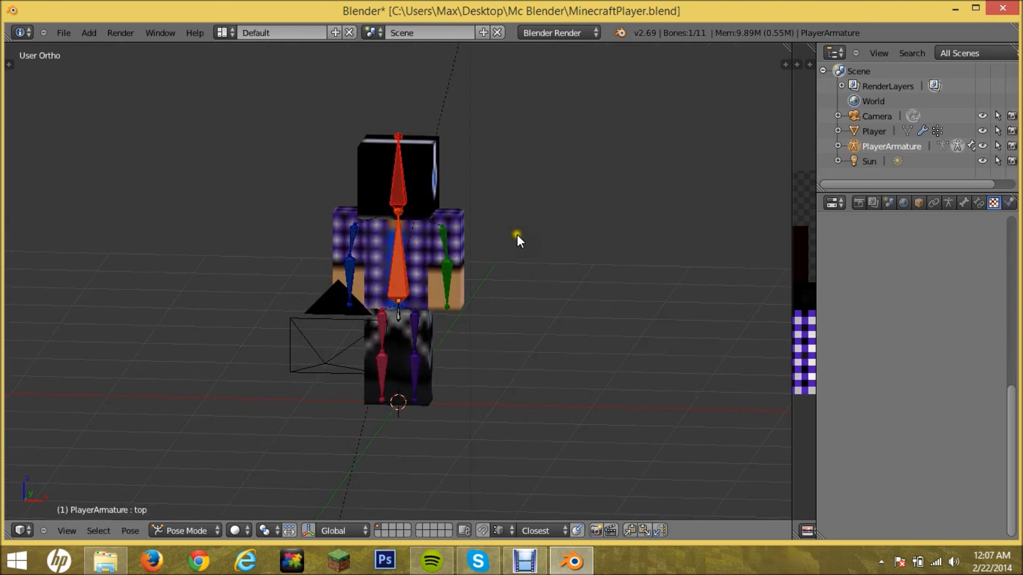
pyautogui.scroll(4, 493, 303)
pyautogui.scroll(-2, 504, 291)
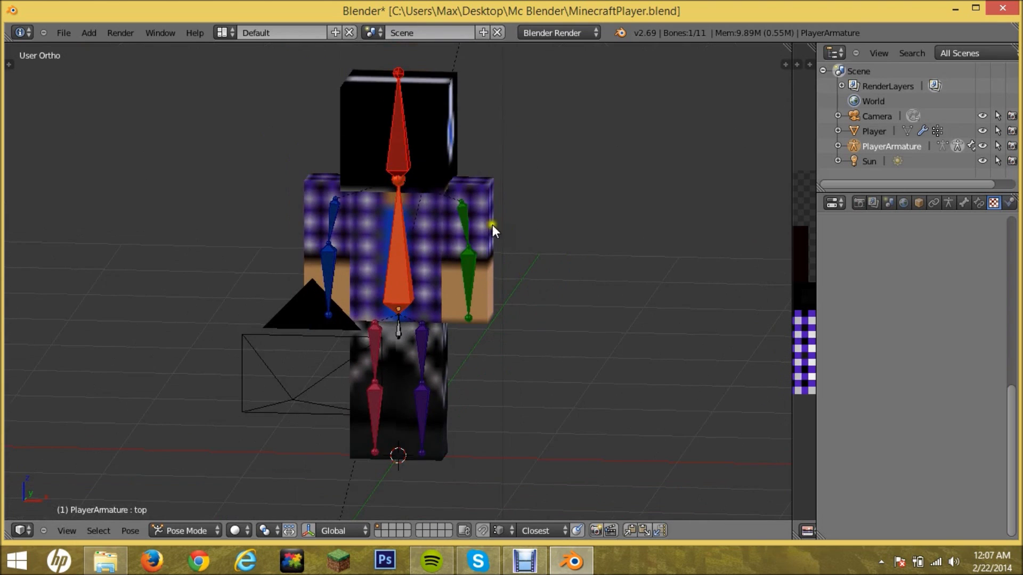
# Rotate the left forearm larm.L and swing the upper arm uarm.L outward.
pyautogui.moveTo(637, 187); pyautogui.dragTo(648, 180, button='middle')
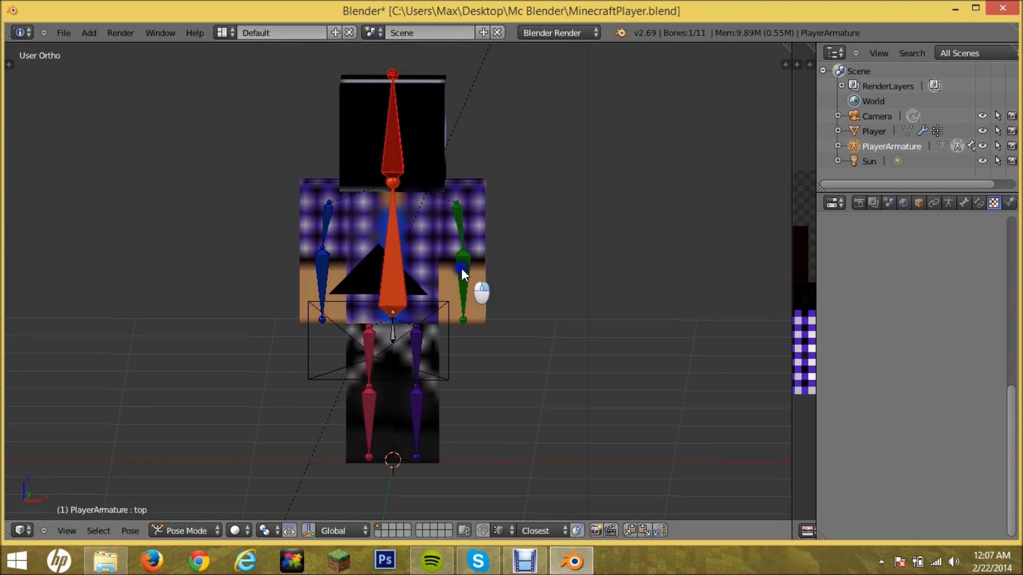
pyautogui.rightClick(461, 268)
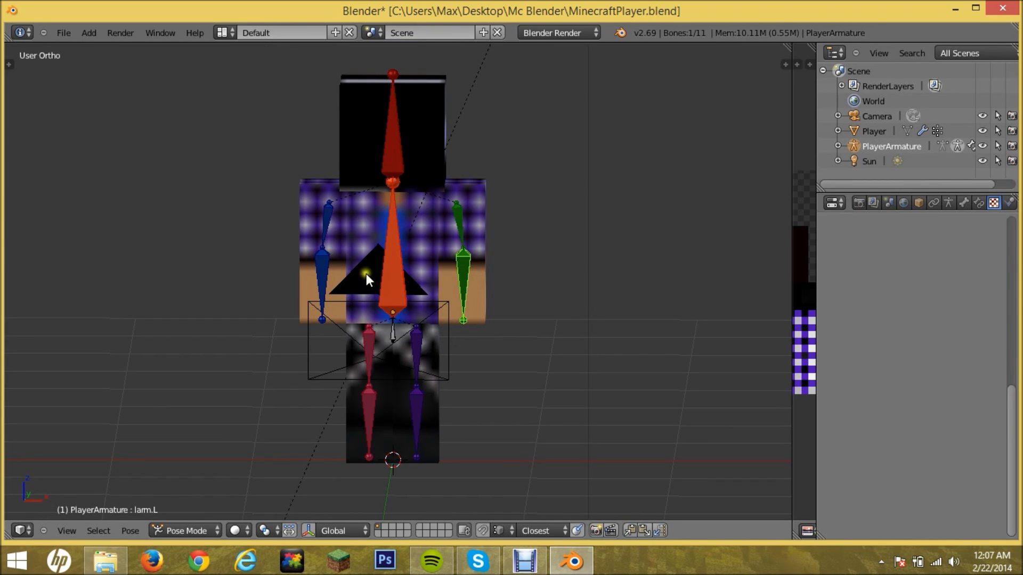
pyautogui.press('r')
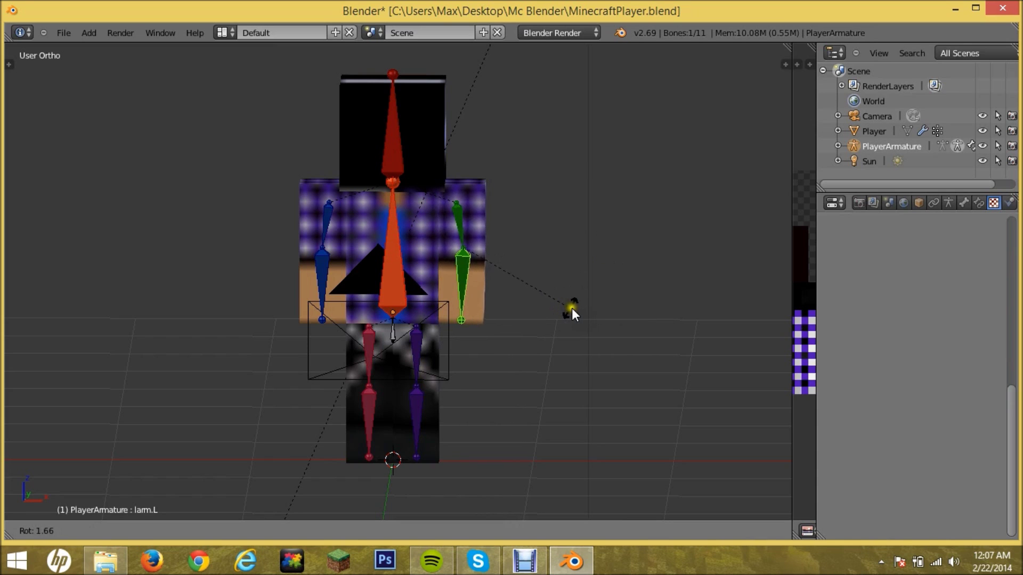
pyautogui.click(573, 308)
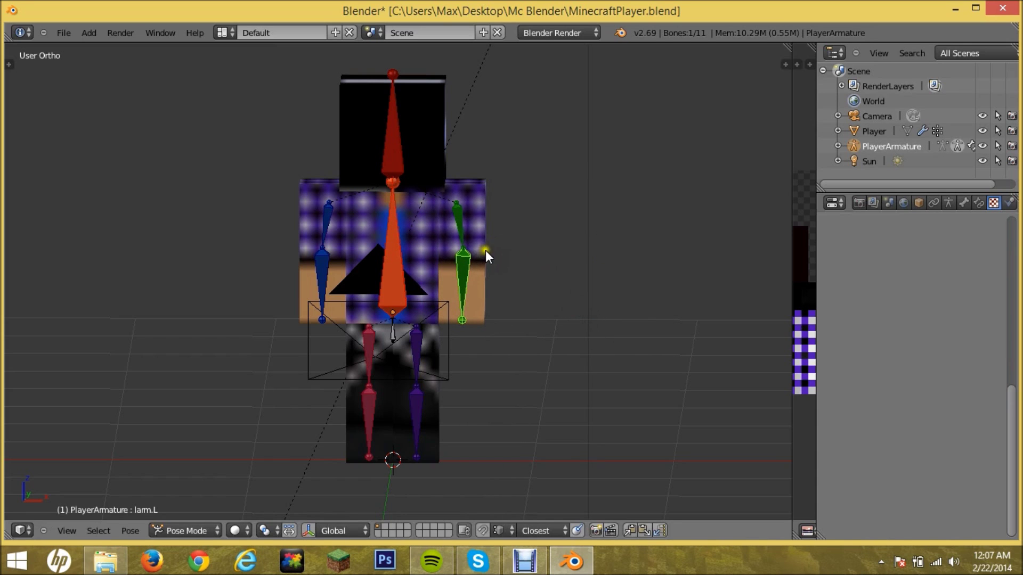
pyautogui.rightClick(460, 222)
pyautogui.press('r')
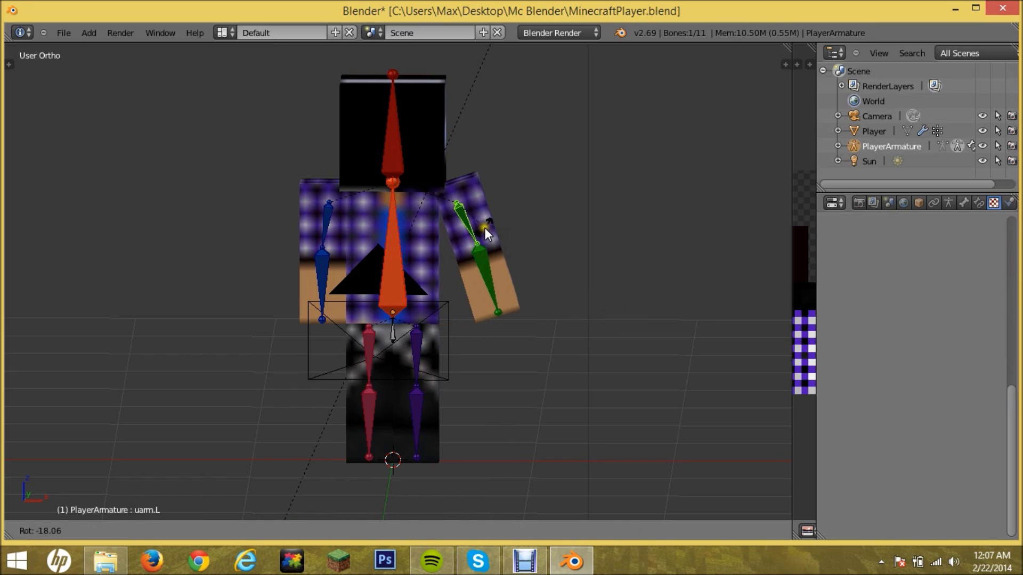
pyautogui.click(485, 228)
pyautogui.rightClick(486, 266)
pyautogui.press('r')
pyautogui.press('r')
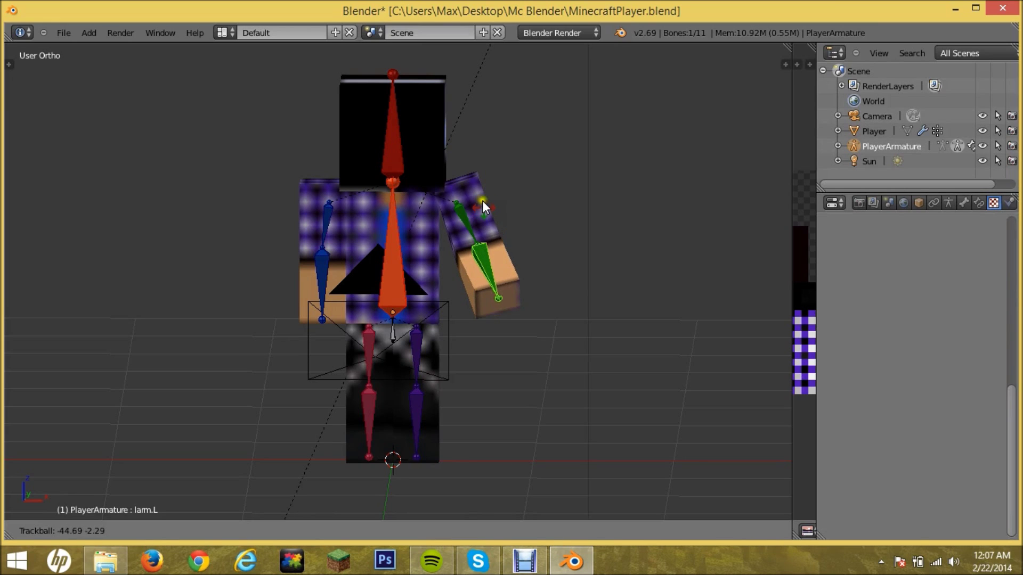
# Confirm the left forearm bend, then pose and bend the right arm (uarm.R, larm.R).
pyautogui.click(478, 212)
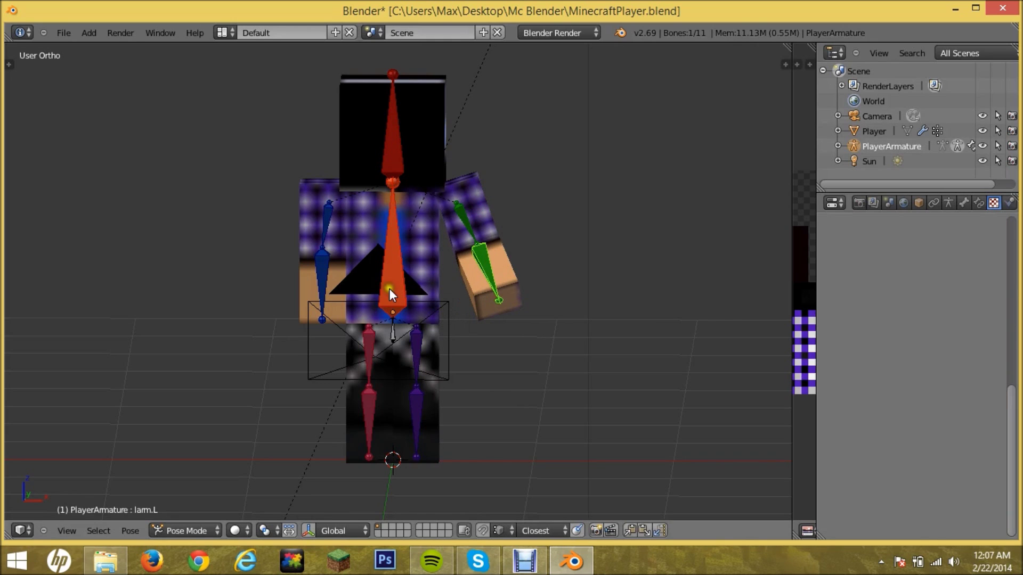
pyautogui.rightClick(324, 227)
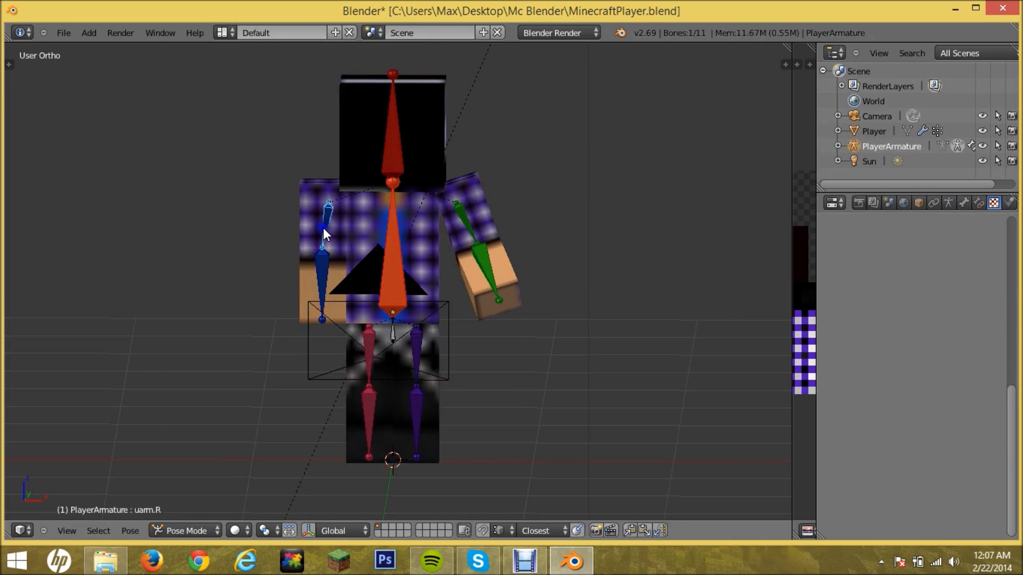
pyautogui.press('r')
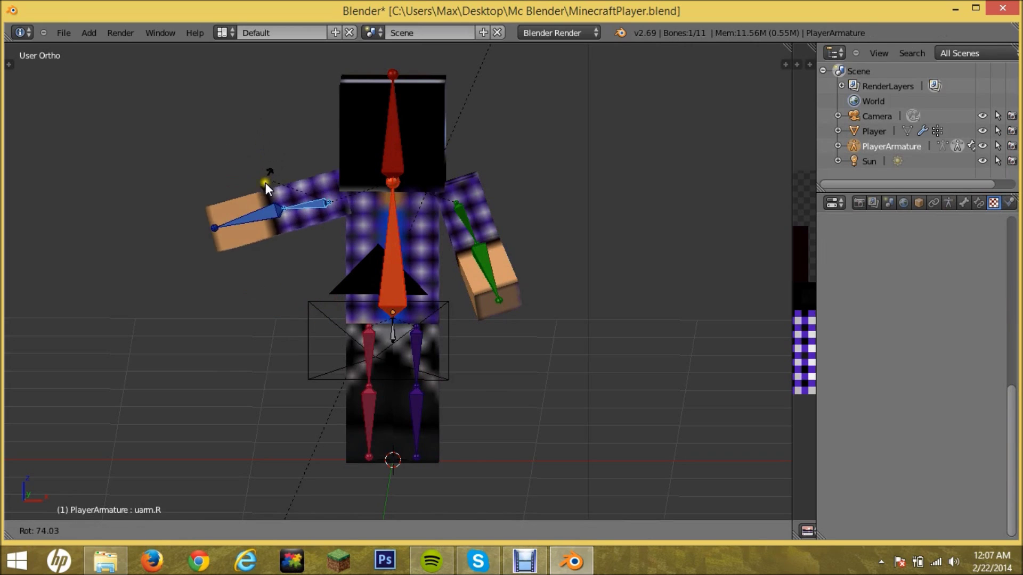
pyautogui.click(259, 226)
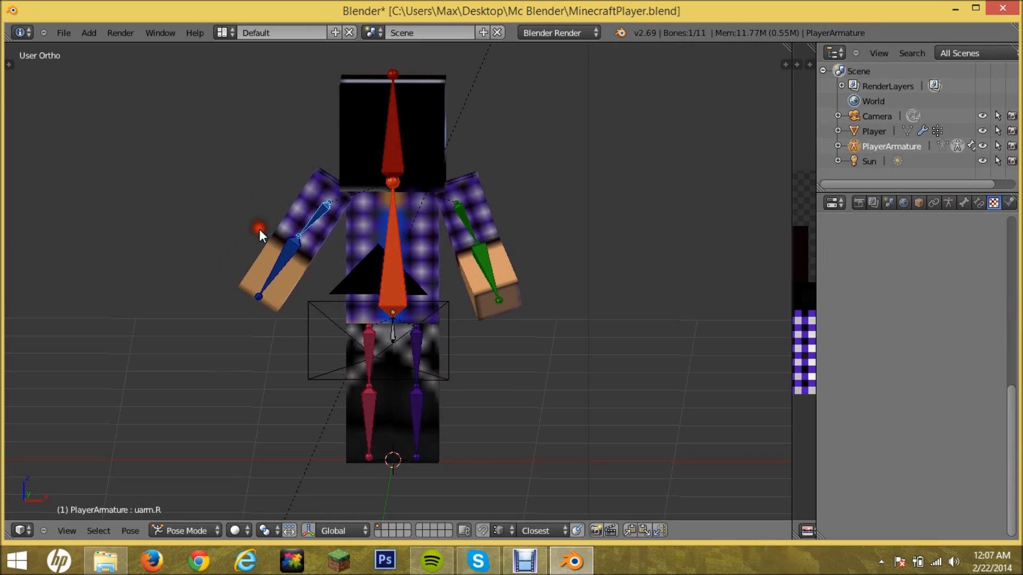
pyautogui.rightClick(277, 258)
pyautogui.press('r')
pyautogui.press('r')
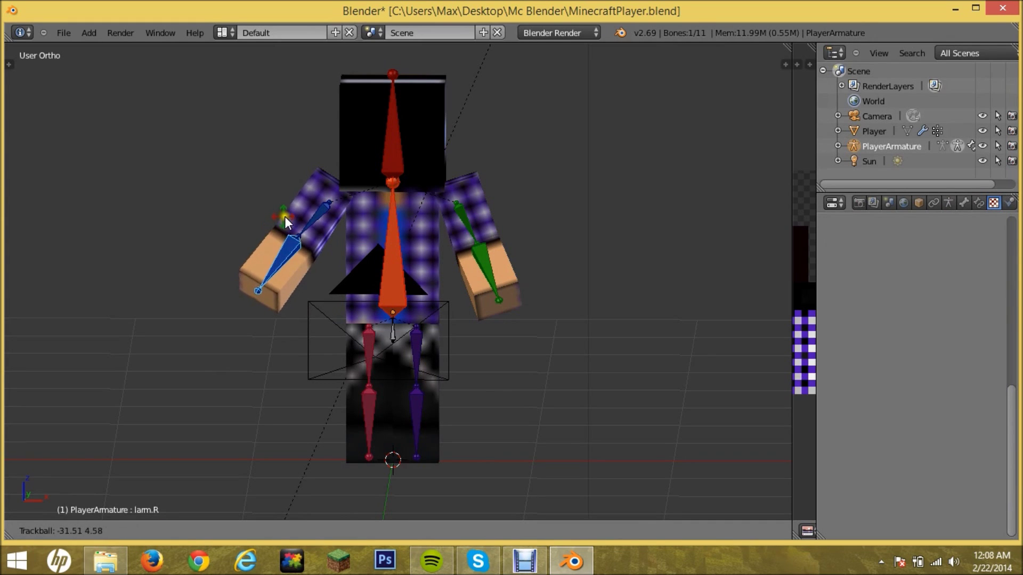
pyautogui.click(295, 210)
pyautogui.rightClick(313, 217)
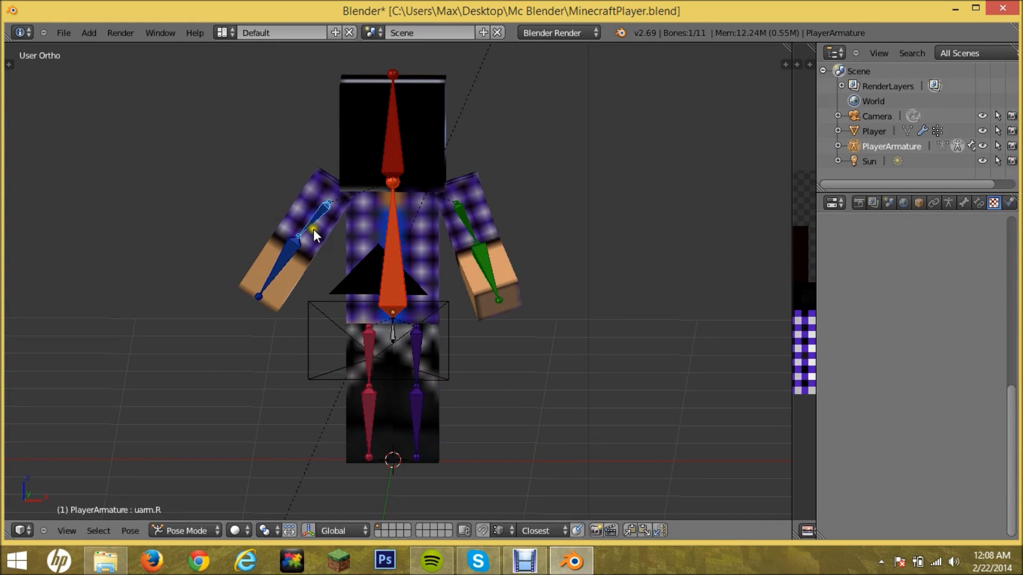
pyautogui.press('r')
pyautogui.click(312, 229)
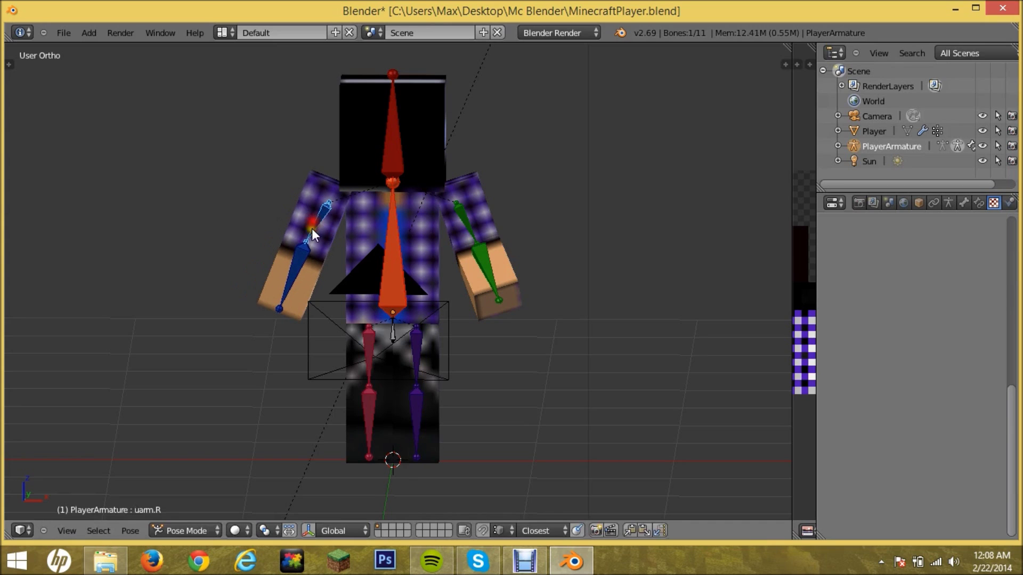
pyautogui.rightClick(298, 259)
pyautogui.press('r')
pyautogui.press('r')
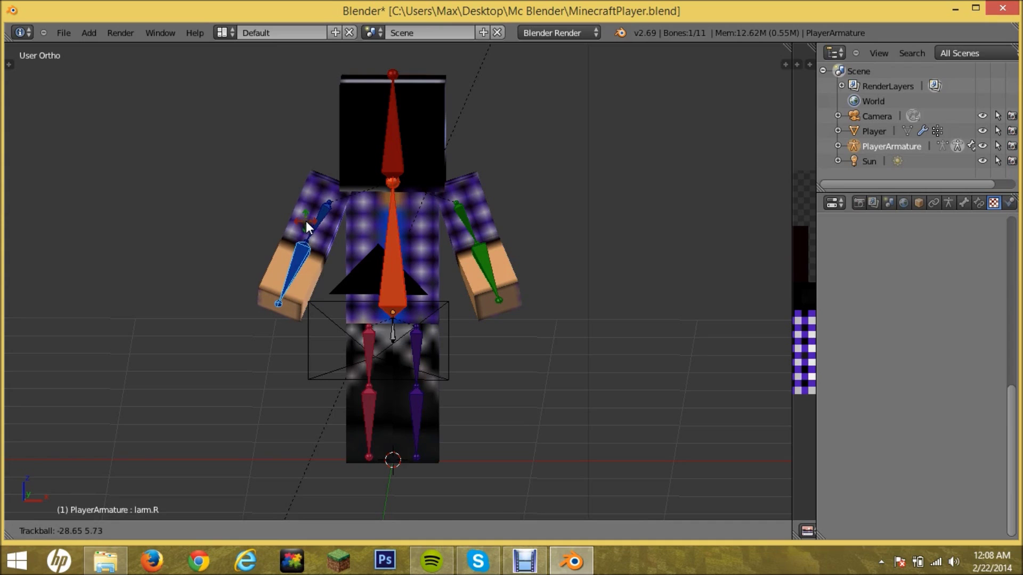
pyautogui.click(307, 220)
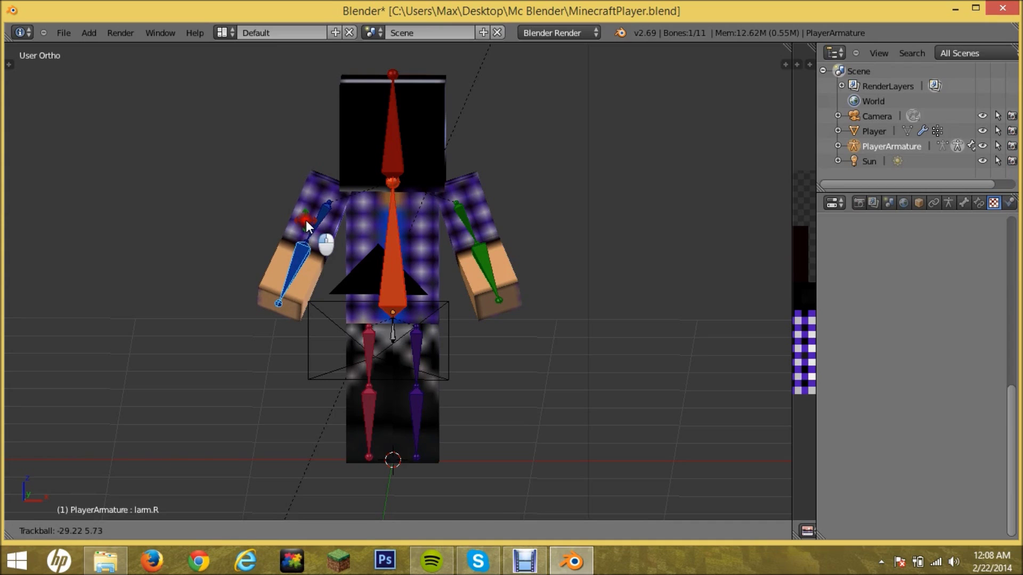
# Angle the left upper leg uleg.L and set the lower leg lleg.L near vertical.
pyautogui.rightClick(418, 353)
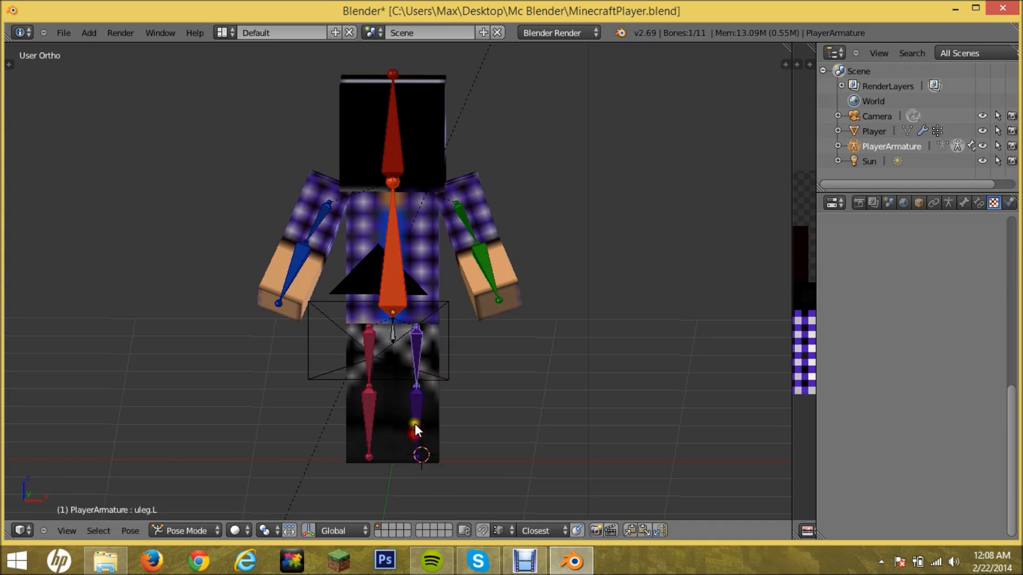
pyautogui.press('r')
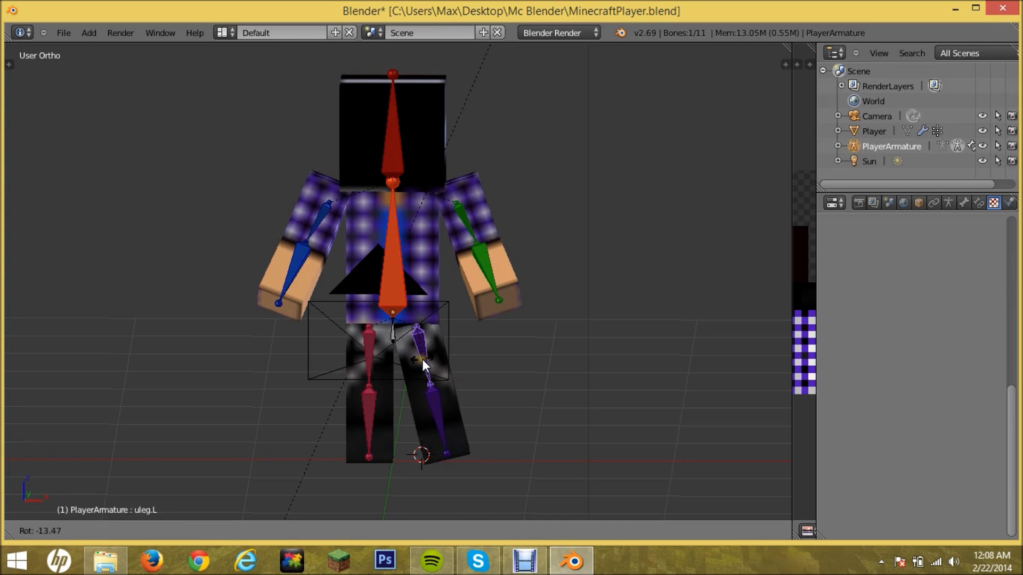
pyautogui.click(417, 357)
pyautogui.press('r')
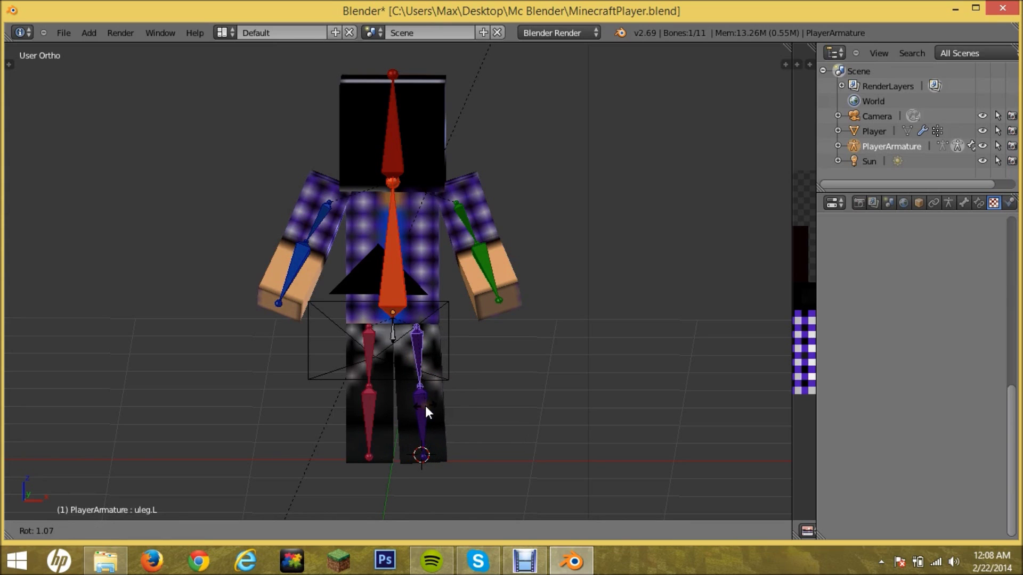
pyautogui.press('r')
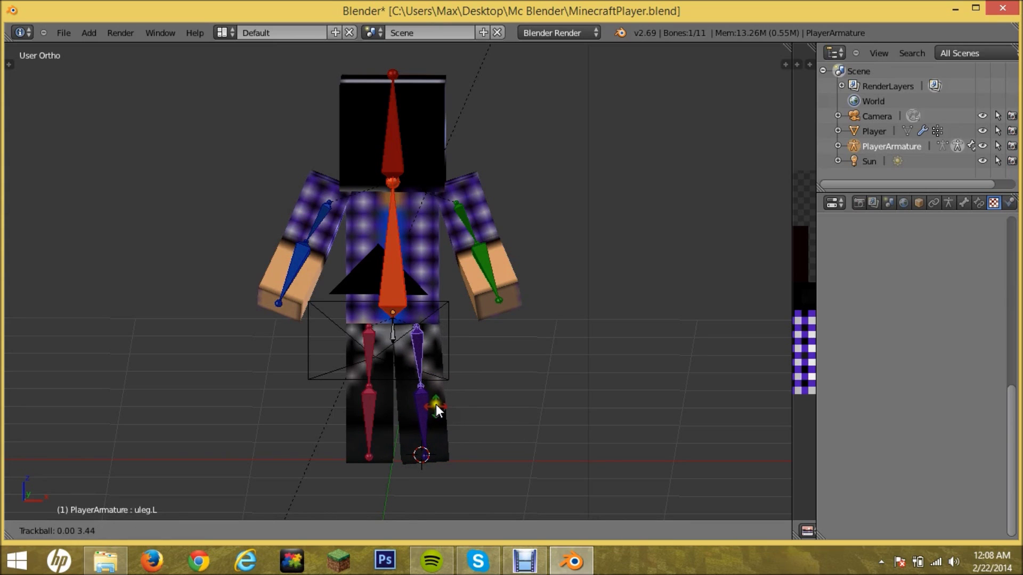
pyautogui.click(427, 399)
pyautogui.rightClick(420, 404)
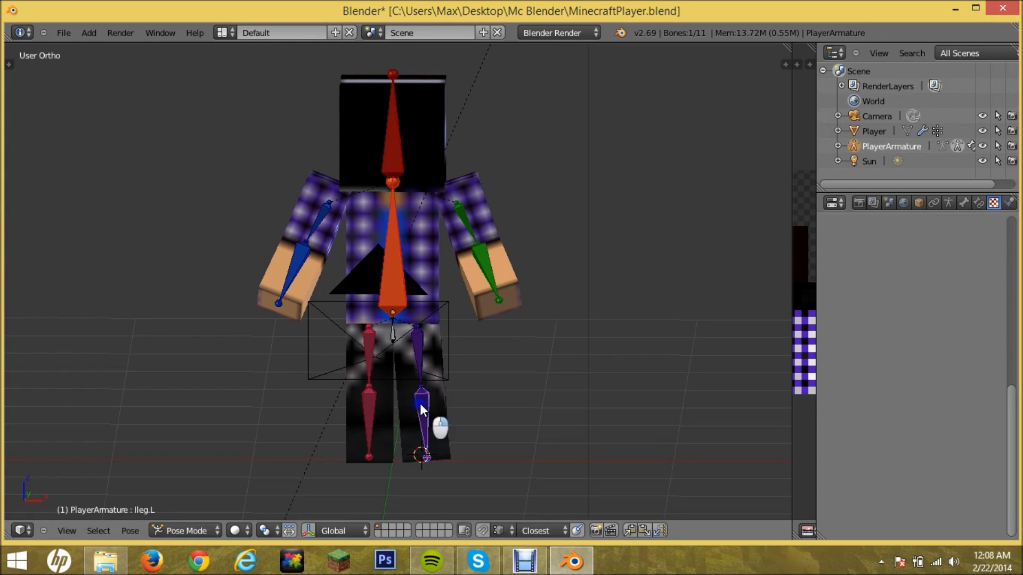
pyautogui.press('r')
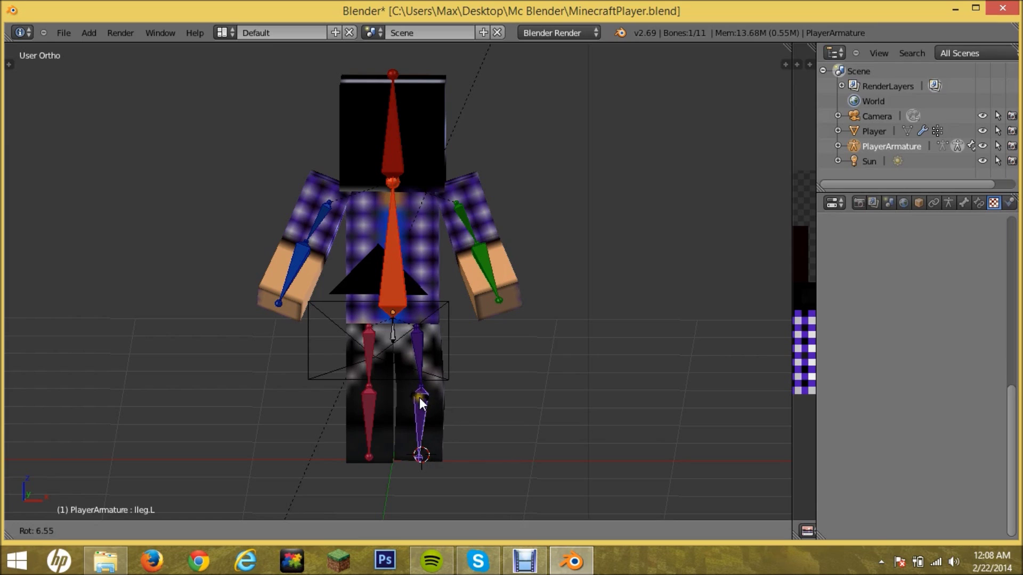
pyautogui.click(424, 403)
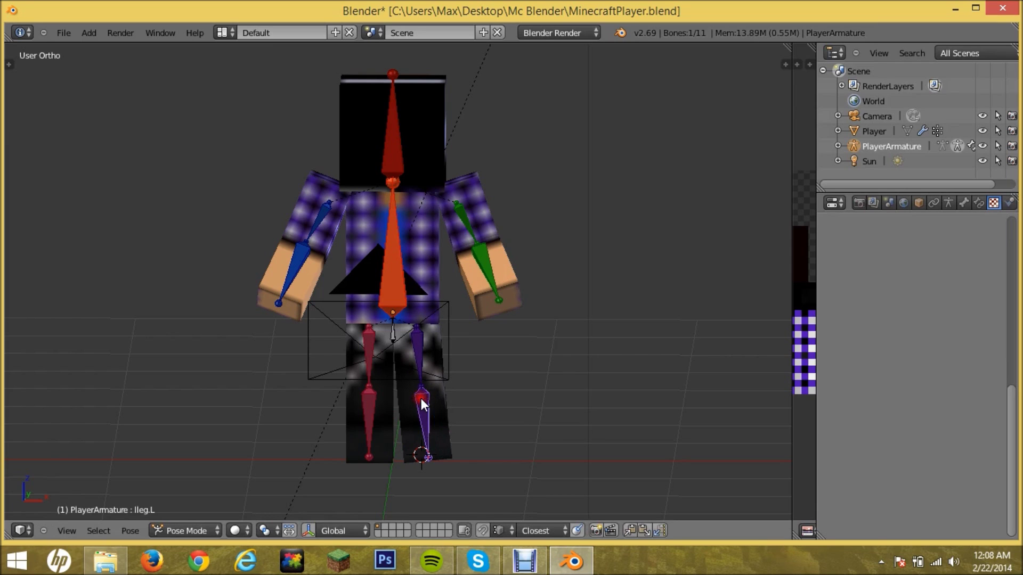
# Tilt the right upper leg uleg.R and straighten the right lower leg lleg.R.
pyautogui.rightClick(372, 357)
pyautogui.press('r')
pyautogui.click(357, 352)
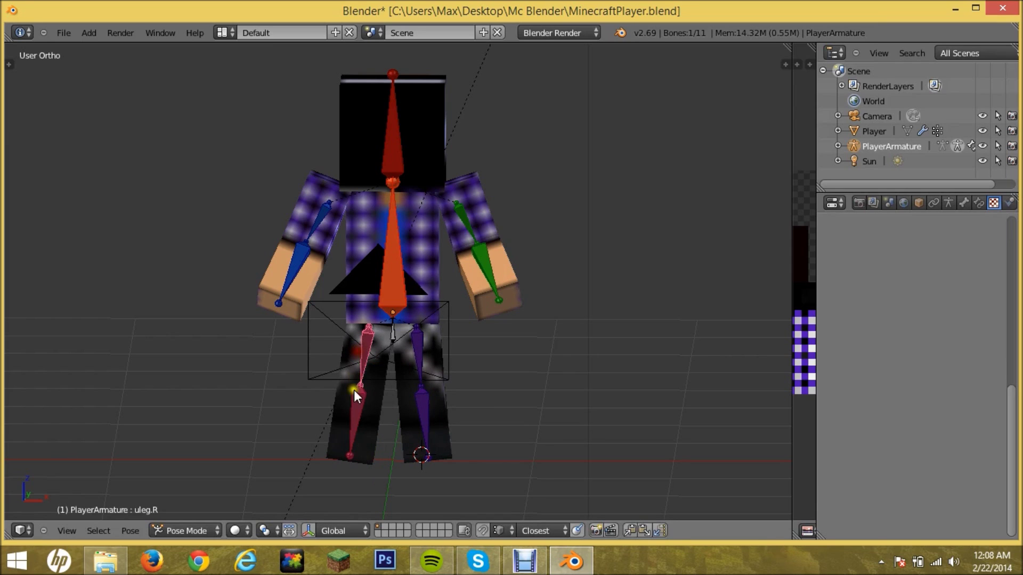
pyautogui.rightClick(358, 400)
pyautogui.press('r')
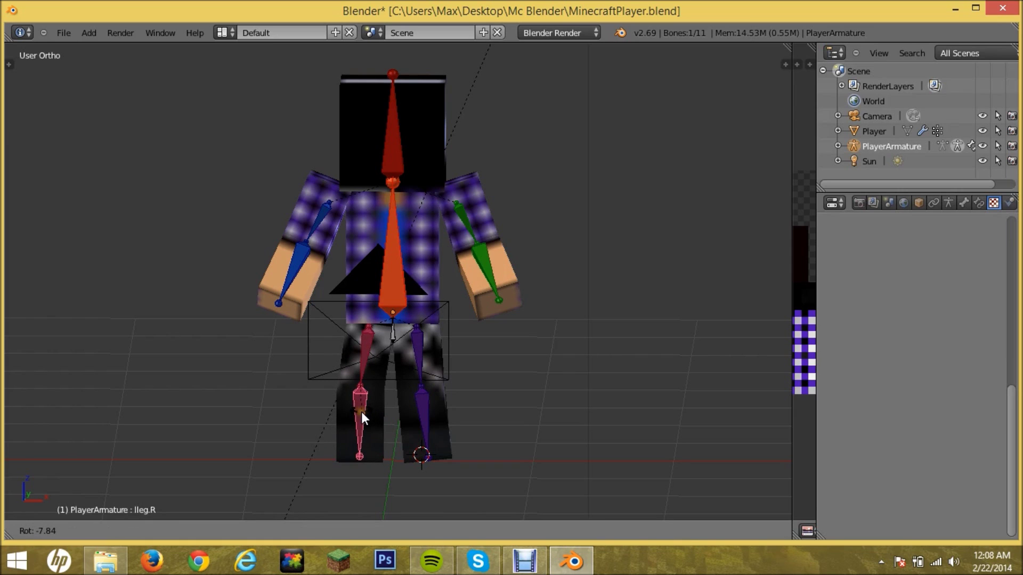
pyautogui.click(361, 411)
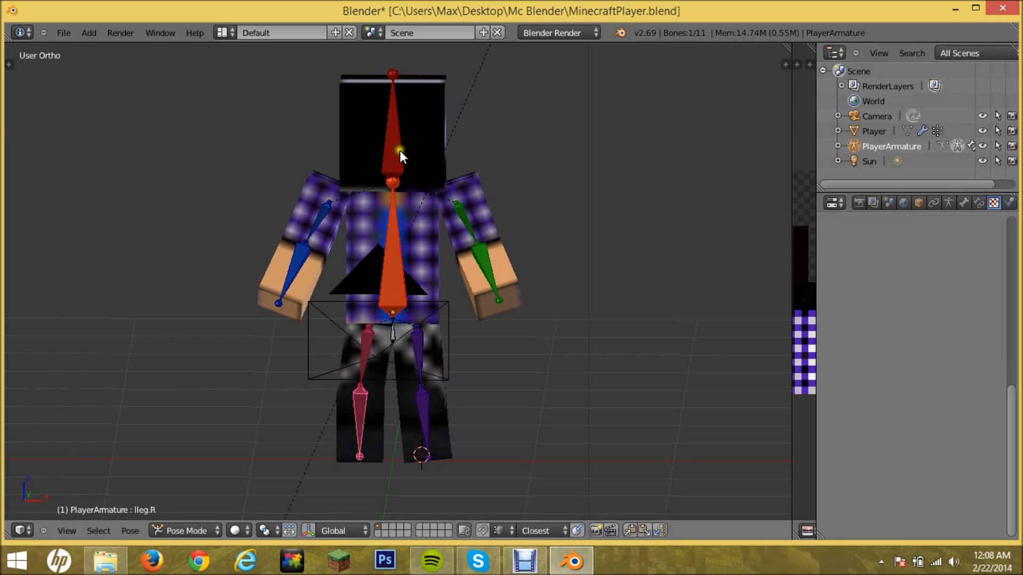
pyautogui.hotkey('alt', 'a')
pyautogui.press('Escape')
# Rotate the head bone twice, using trackball rotation for the final tilt.
pyautogui.moveTo(549, 165); pyautogui.dragTo(465, 211, button='middle')
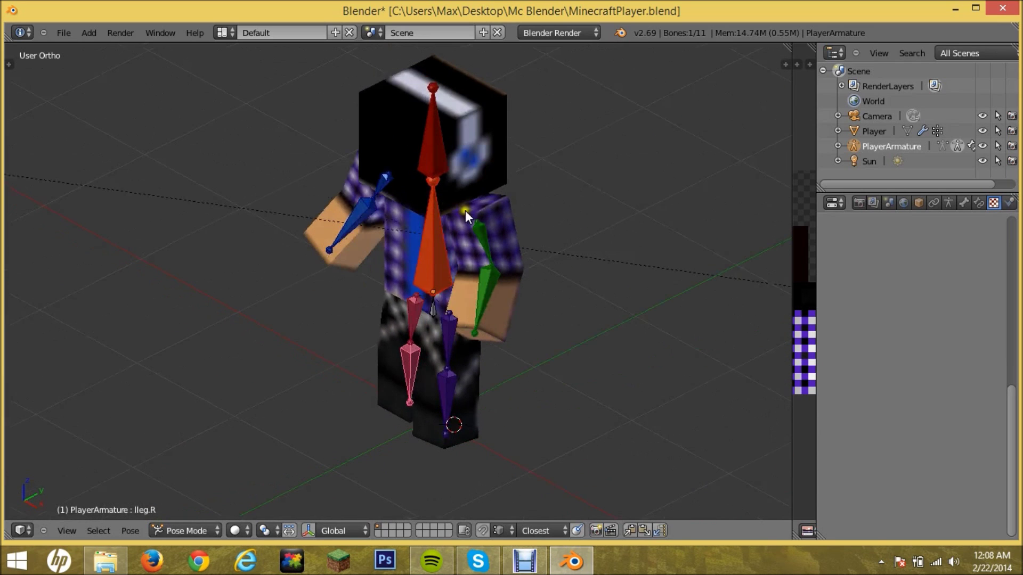
pyautogui.rightClick(431, 126)
pyautogui.press('r')
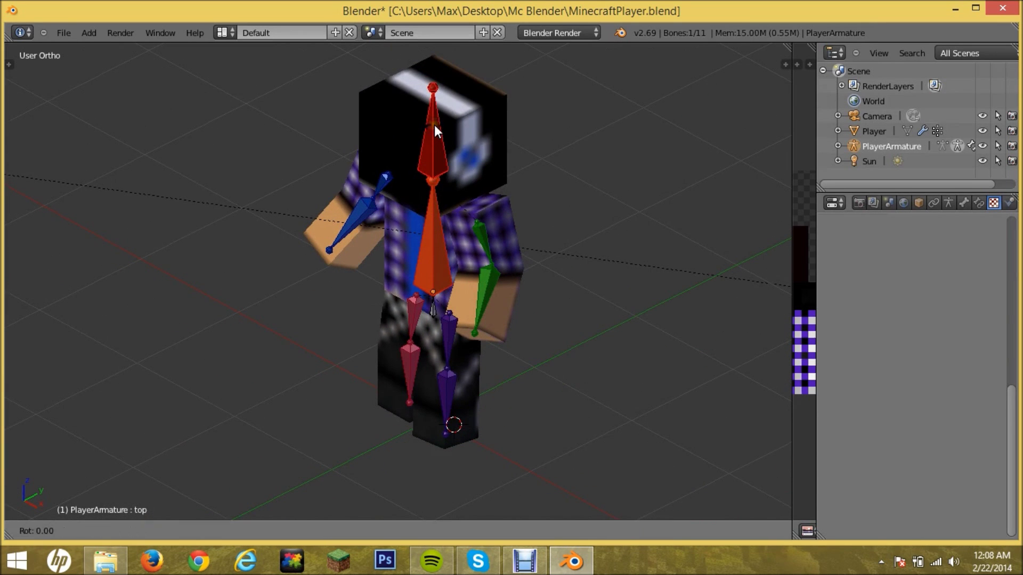
pyautogui.click(437, 71)
pyautogui.moveTo(536, 145); pyautogui.dragTo(640, 99, button='middle')
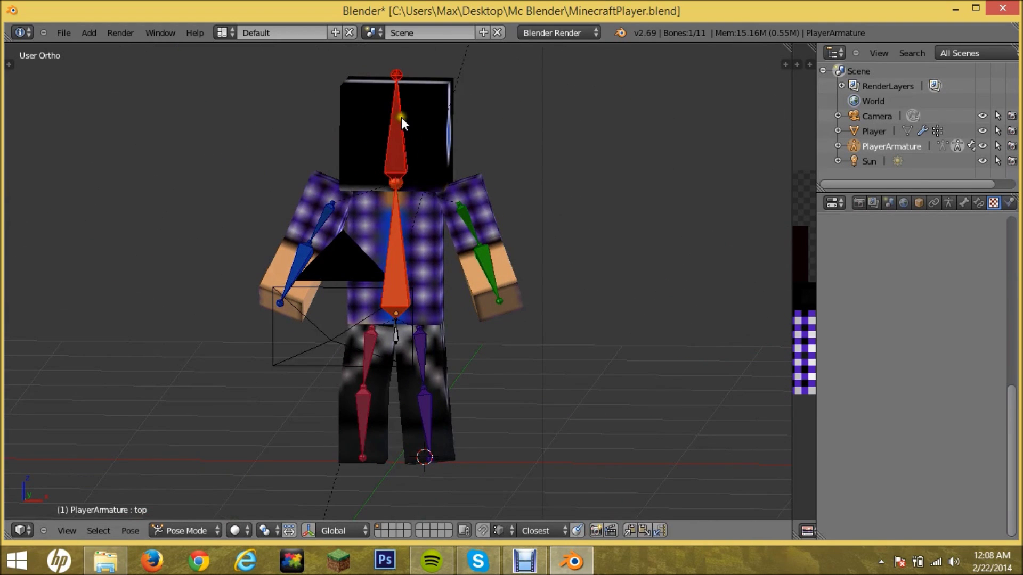
pyautogui.press('r')
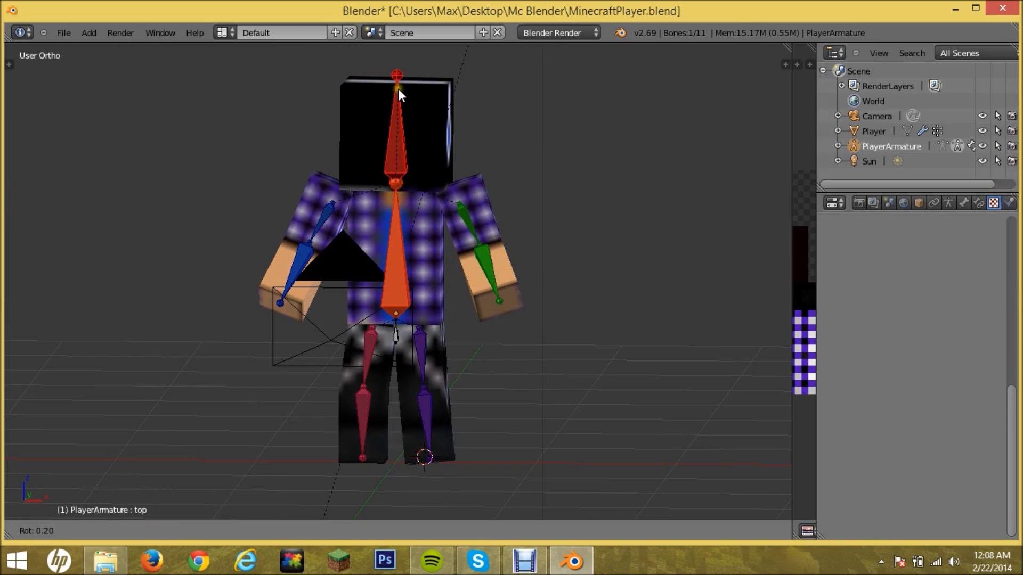
pyautogui.press('r')
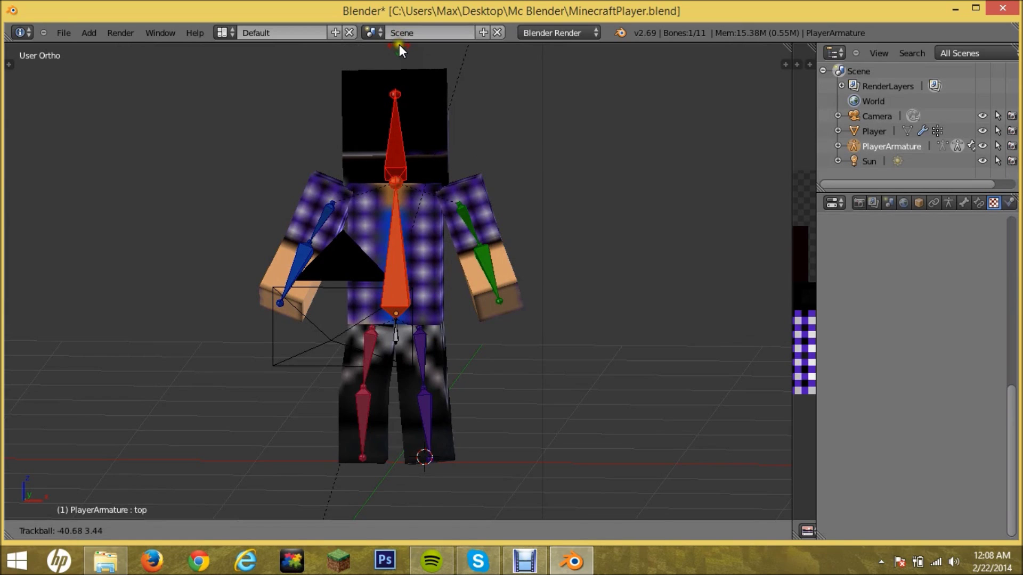
pyautogui.click(398, 44)
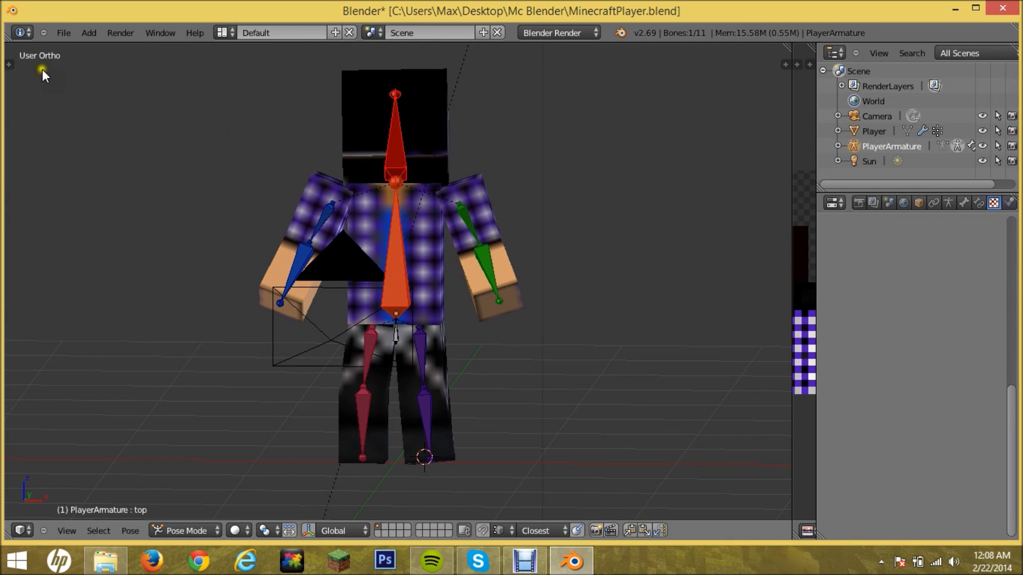
pyautogui.click(64, 33)
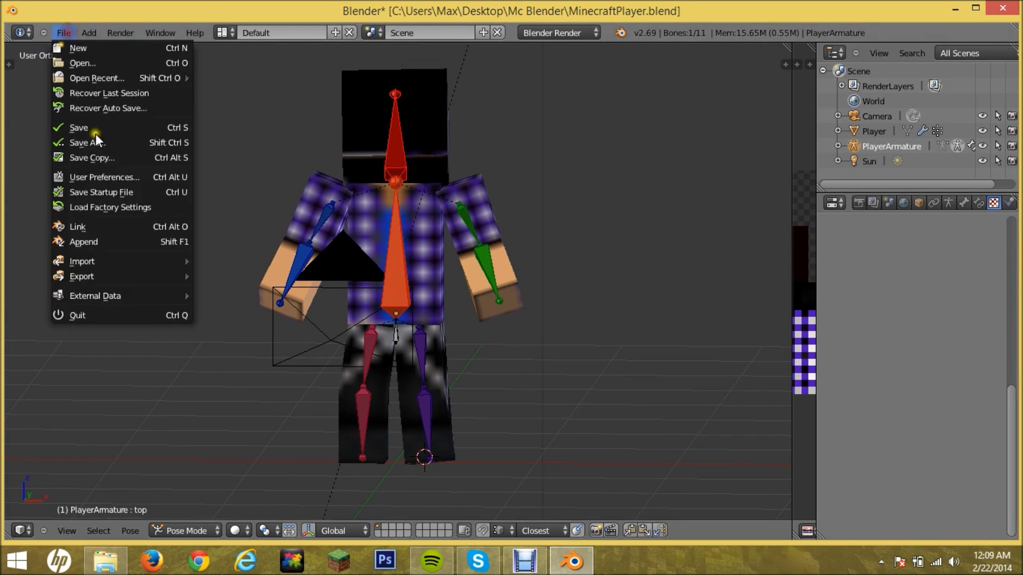
# Append Helmet:Diamond from the Object folder of Minecraft_Item_Rig.blend.
pyautogui.click(110, 238)
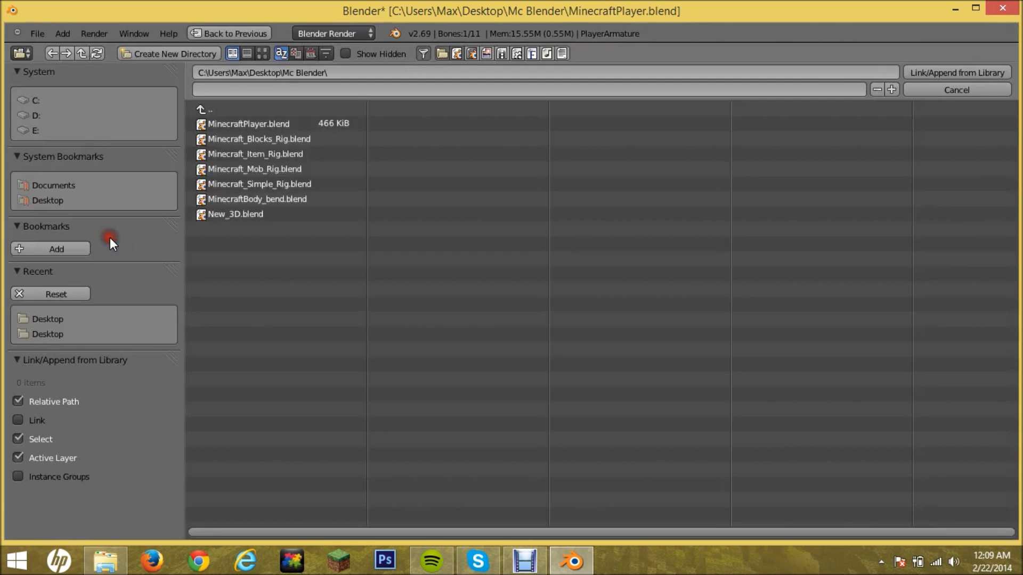
pyautogui.doubleClick(278, 156)
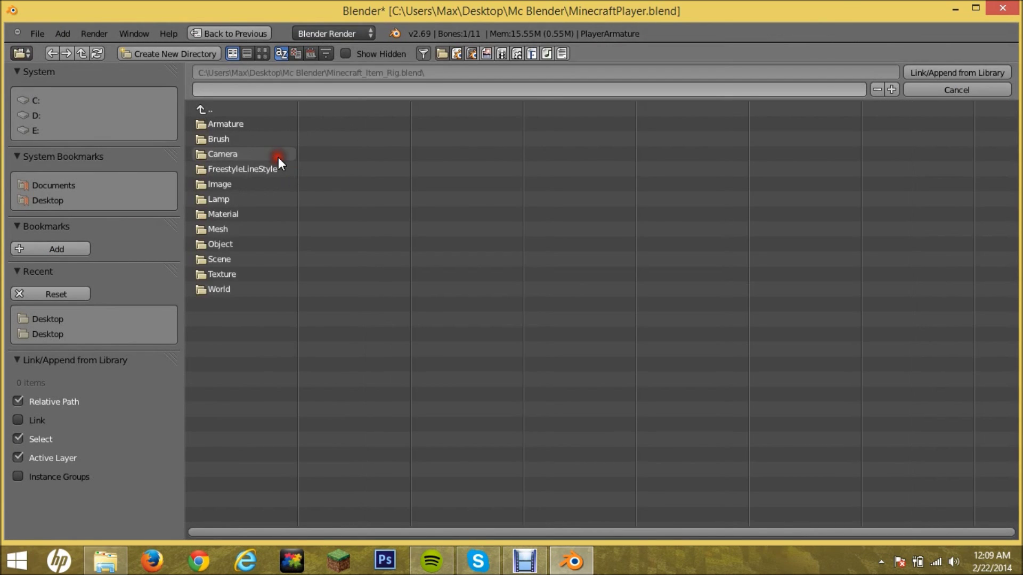
pyautogui.click(251, 244)
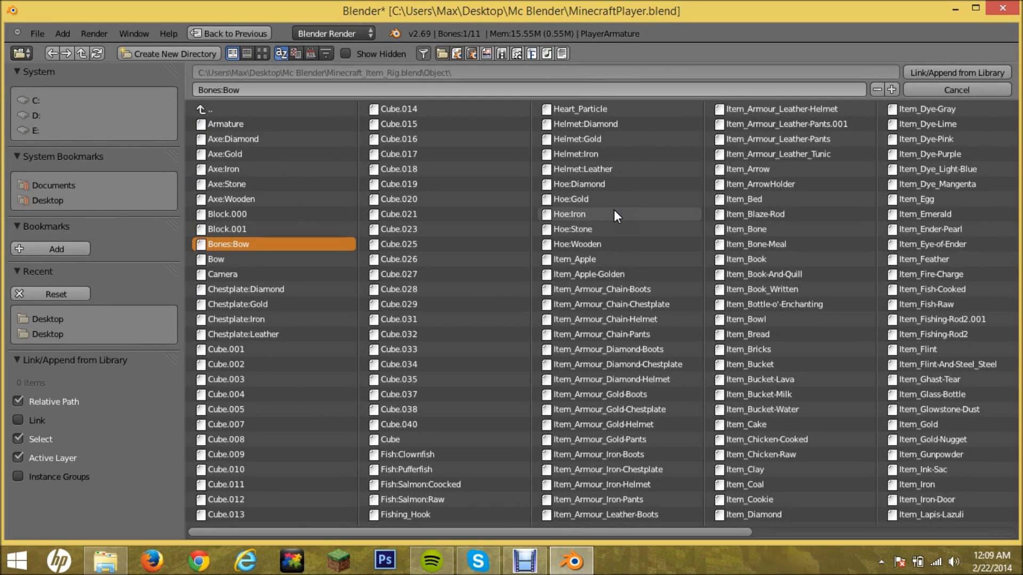
pyautogui.moveTo(711, 530)
pyautogui.mouseDown()
pyautogui.moveTo(854, 531)
pyautogui.moveTo(931, 511)
pyautogui.mouseUp()
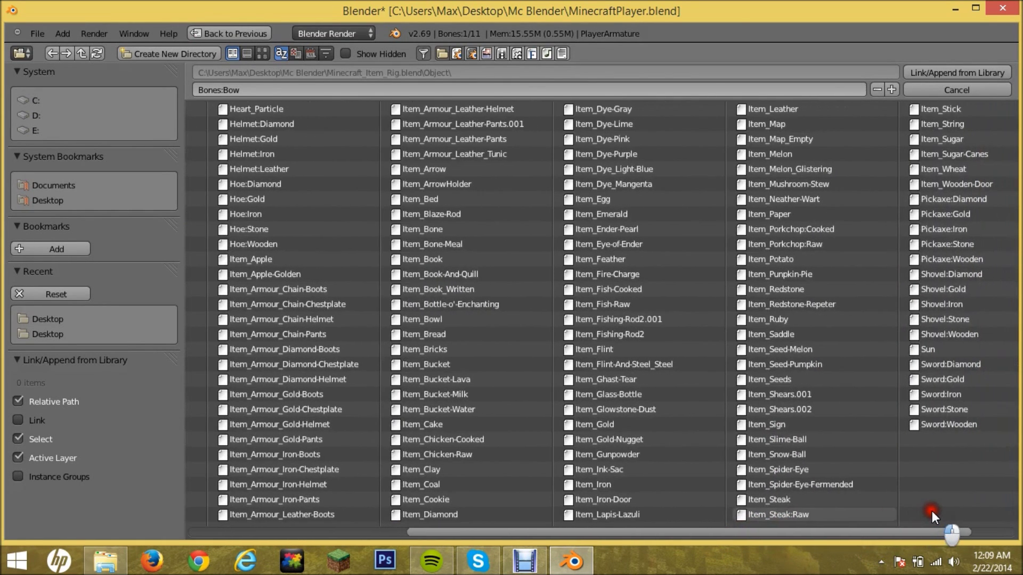
pyautogui.moveTo(932, 510); pyautogui.dragTo(823, 511)
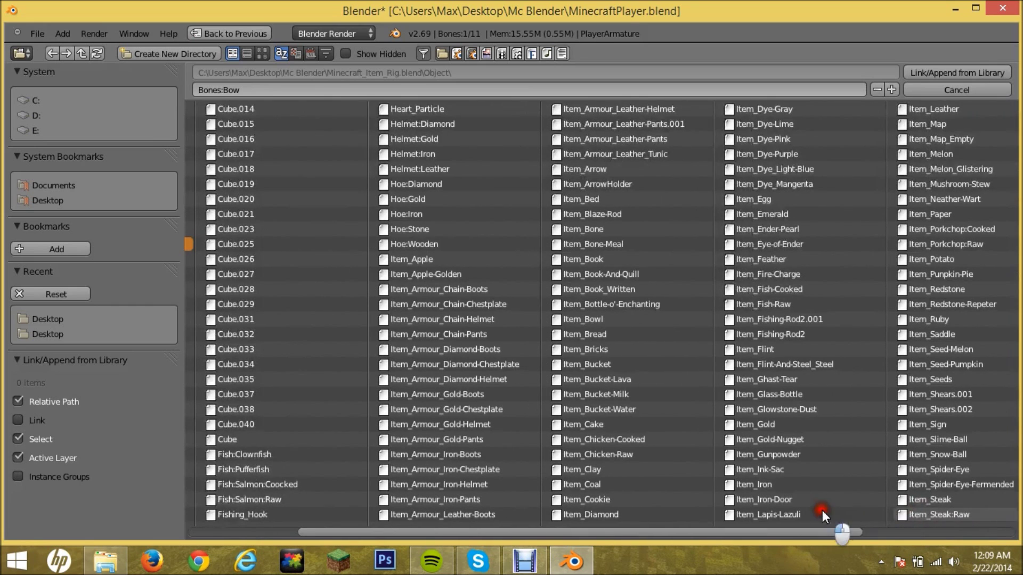
pyautogui.doubleClick(451, 127)
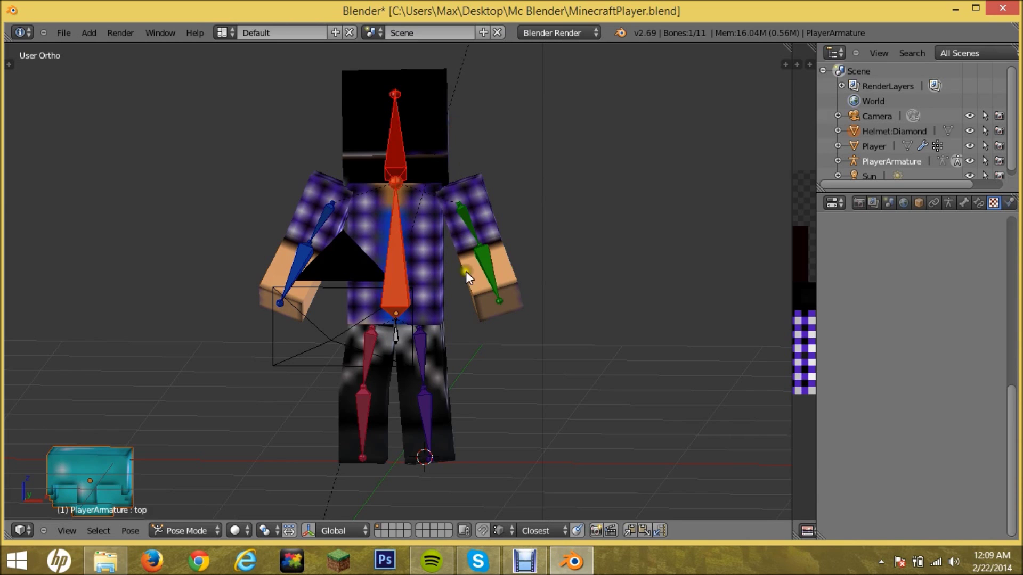
pyautogui.scroll(-2, 593, 274)
pyautogui.scroll(-2, 593, 273)
pyautogui.scroll(1, 600, 280)
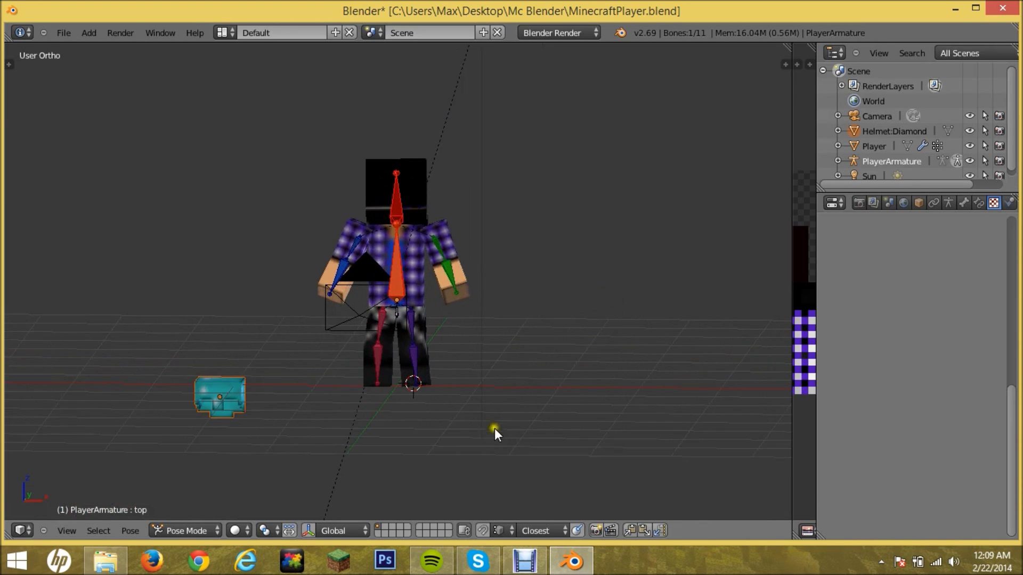
pyautogui.scroll(2, 495, 428)
# Cancel a stray head rotation and delete Helmet:Diamond from the Outliner.
pyautogui.press('r')
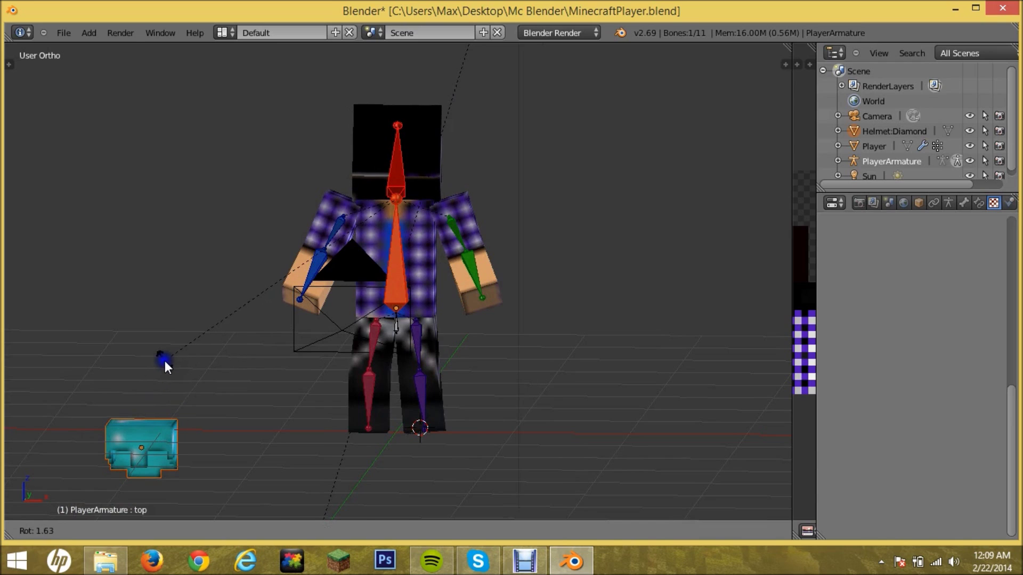
pyautogui.rightClick(165, 360)
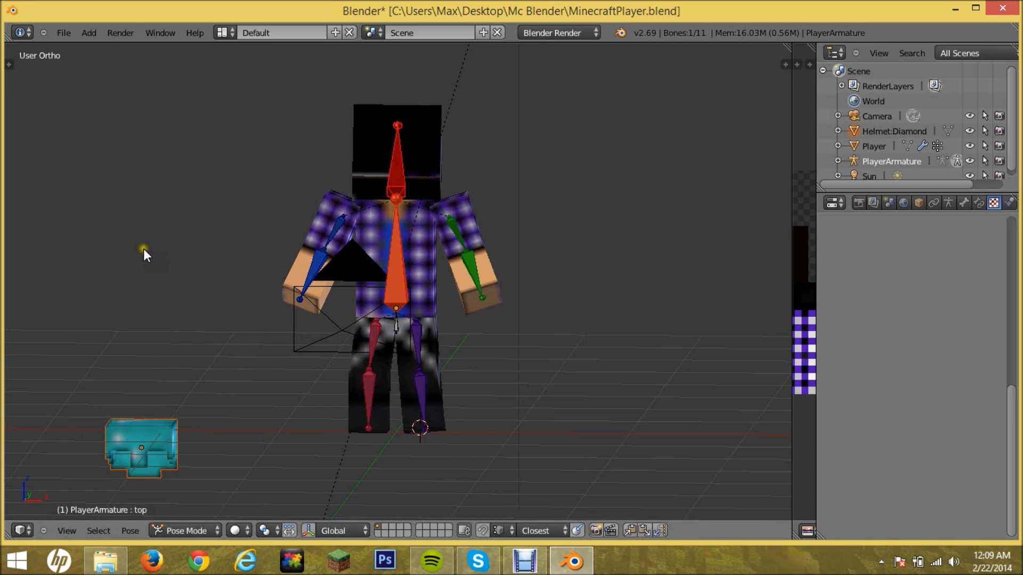
pyautogui.scroll(-1, 902, 160)
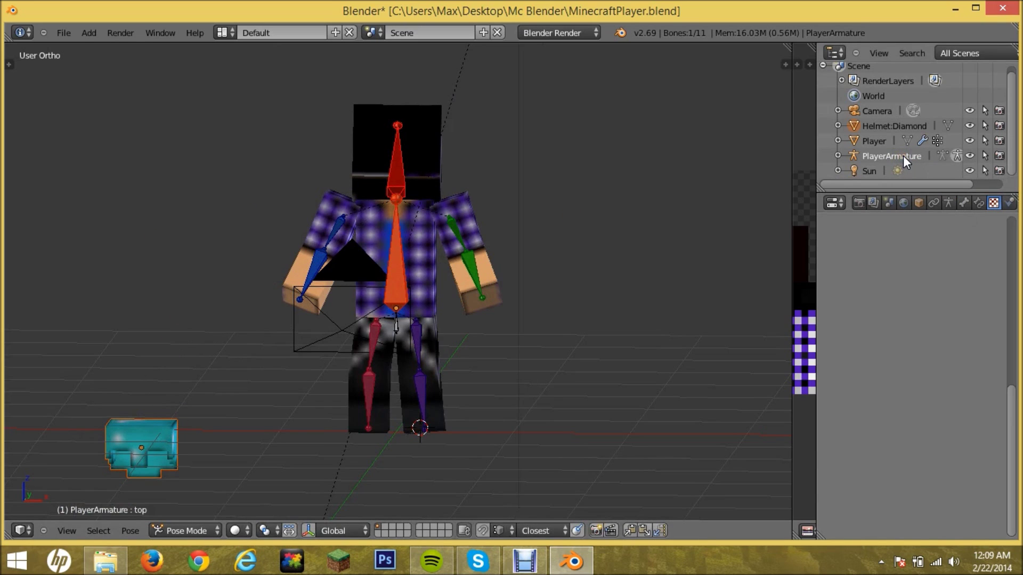
pyautogui.click(894, 124)
pyautogui.rightClick(894, 124)
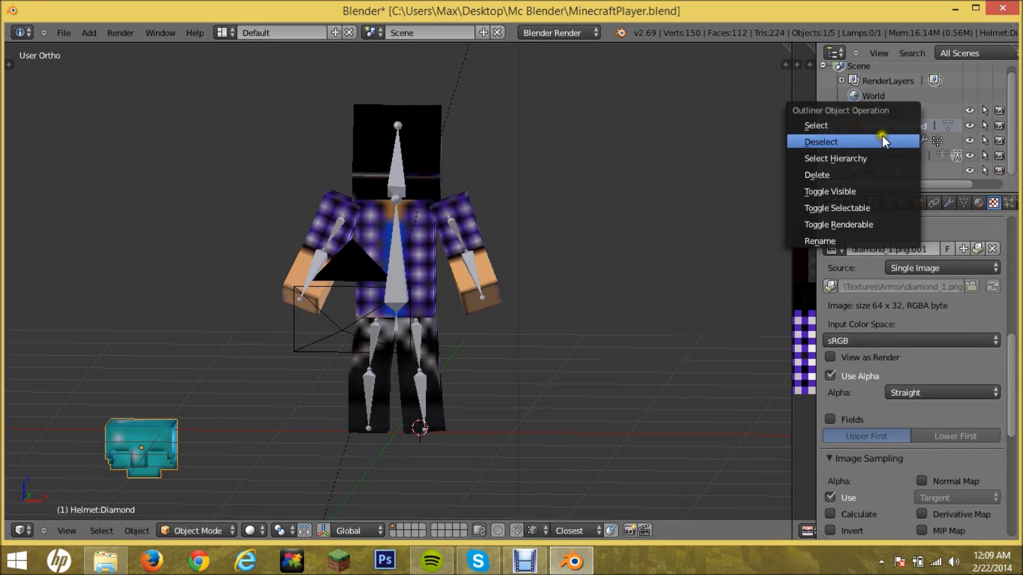
pyautogui.click(850, 169)
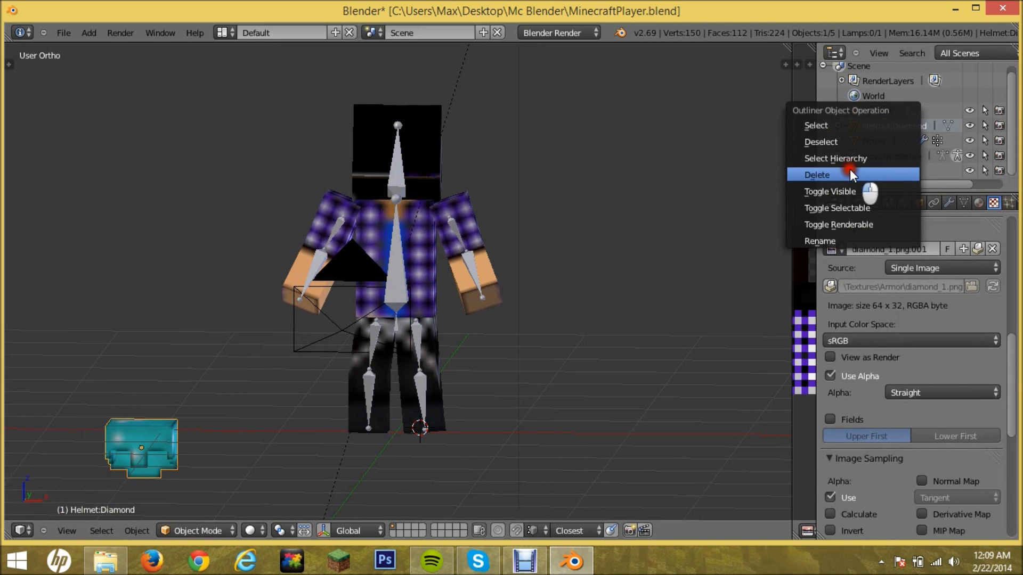
# Append Hoe:Diamond from Minecraft_Item_Rig.blend.
pyautogui.click(89, 32)
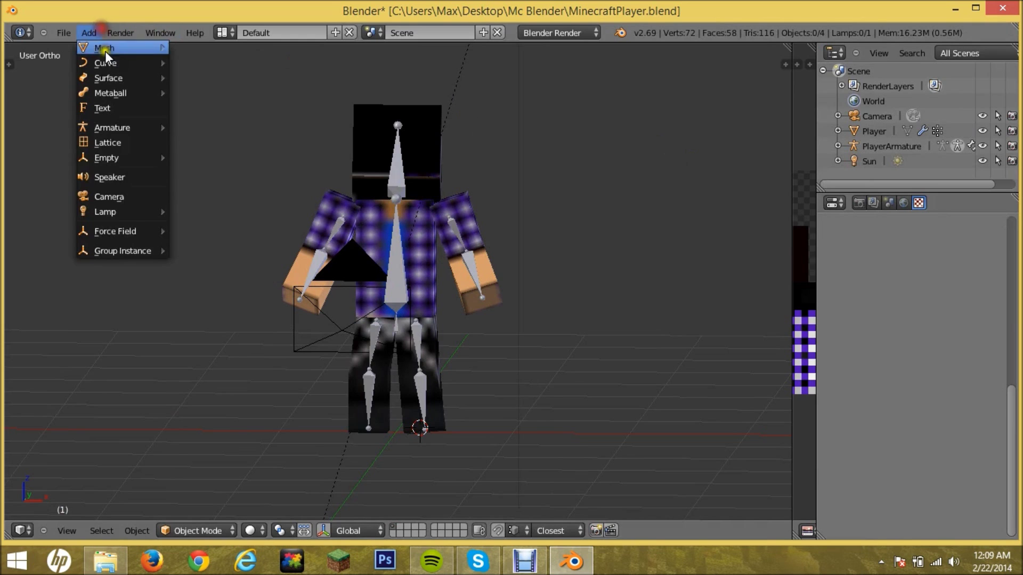
pyautogui.click(66, 31)
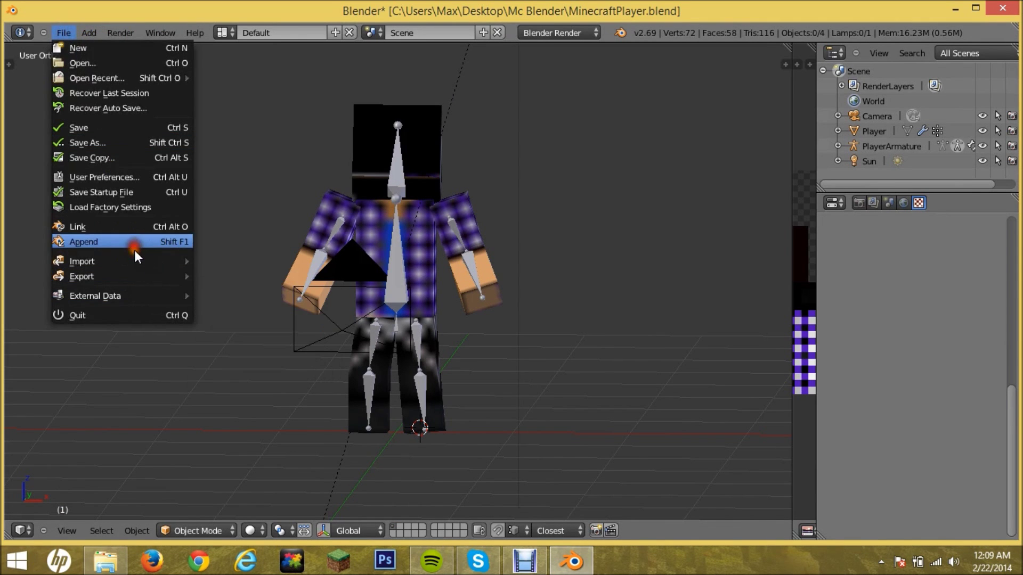
pyautogui.click(134, 240)
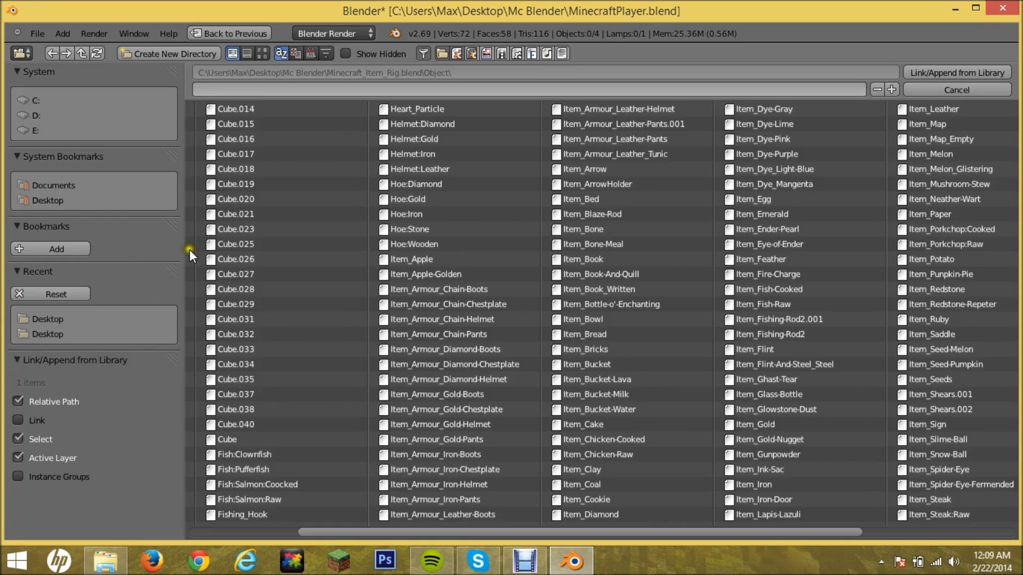
pyautogui.doubleClick(441, 188)
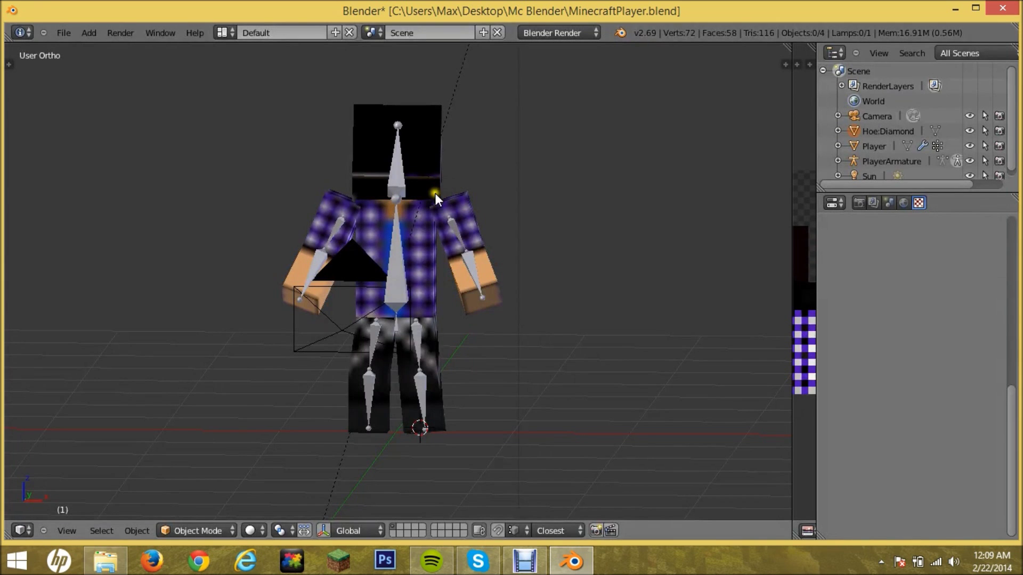
pyautogui.scroll(-3, 370, 380)
pyautogui.scroll(-1, 574, 345)
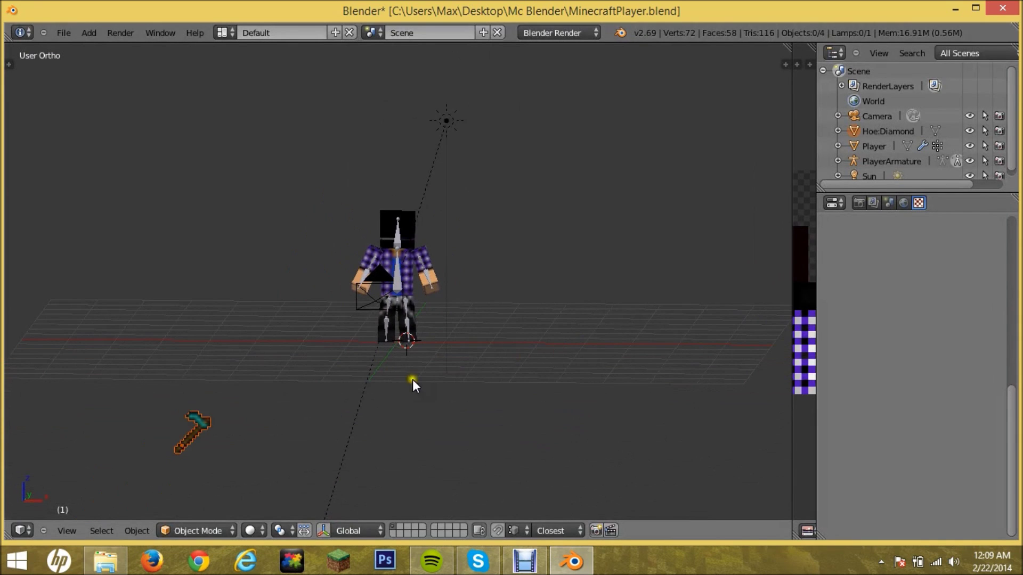
# Move the diamond hoe beside the character's hand, checking from a perspective angle.
pyautogui.rightClick(206, 423)
pyautogui.press('g')
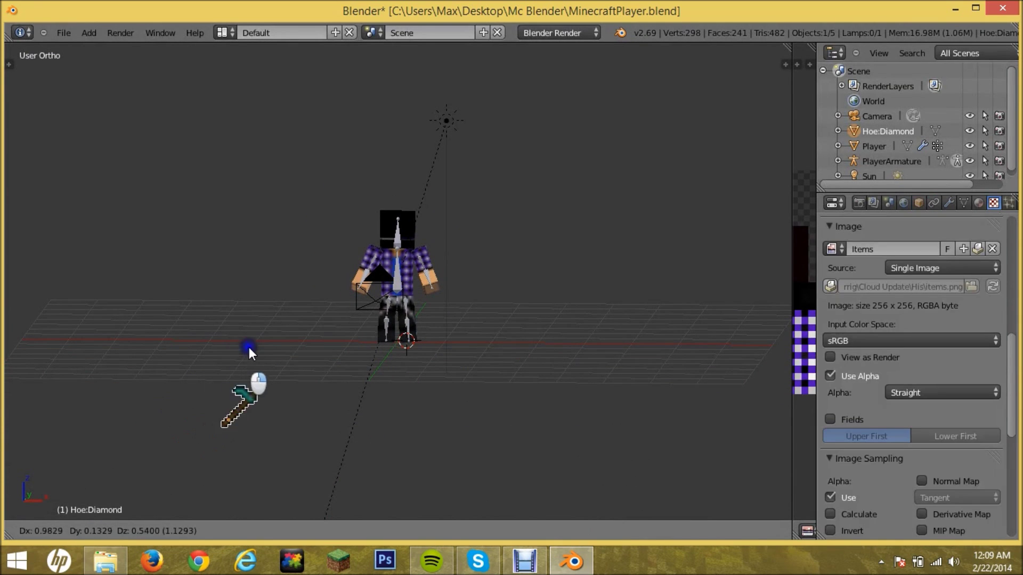
pyautogui.click(455, 216)
pyautogui.moveTo(498, 230)
pyautogui.mouseDown(button='middle')
pyautogui.moveTo(436, 275)
pyautogui.moveTo(429, 265)
pyautogui.mouseUp(button='middle')
pyautogui.press('g')
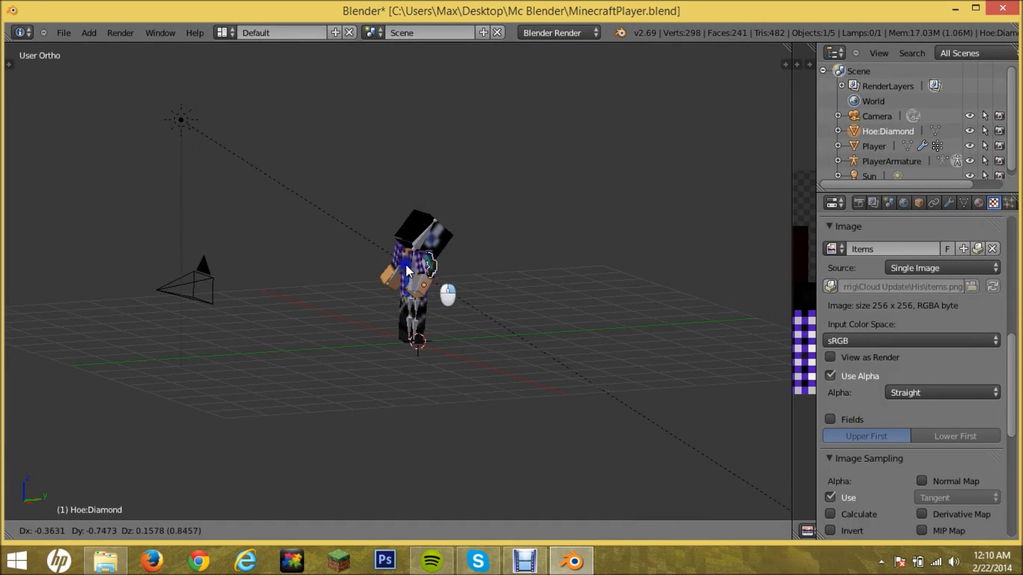
pyautogui.click(396, 279)
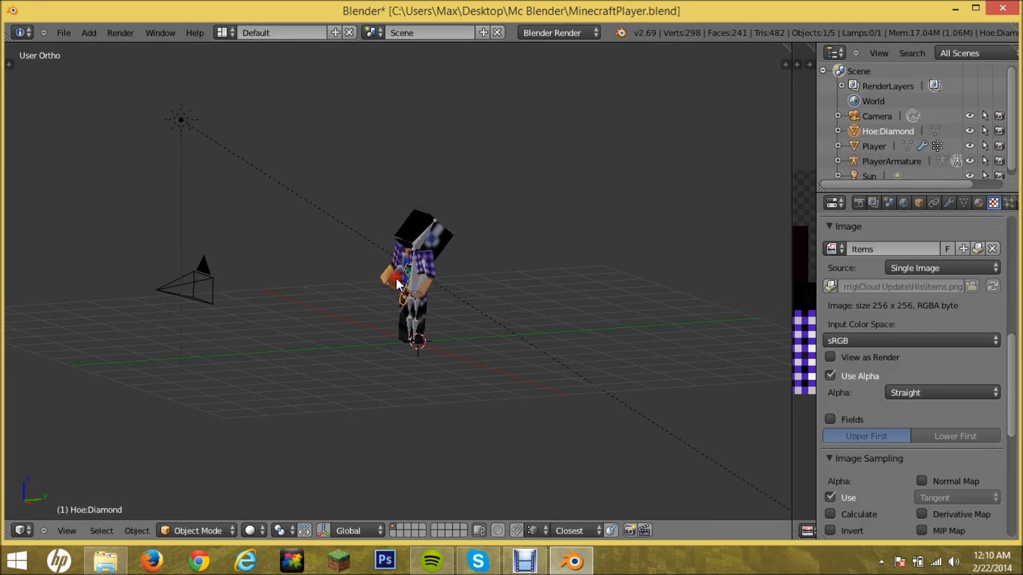
# Reposition the sun lamp, place the 3D cursor right of the character, and reselect the hoe.
pyautogui.rightClick(468, 286)
pyautogui.moveTo(468, 287); pyautogui.dragTo(487, 289, button='right')
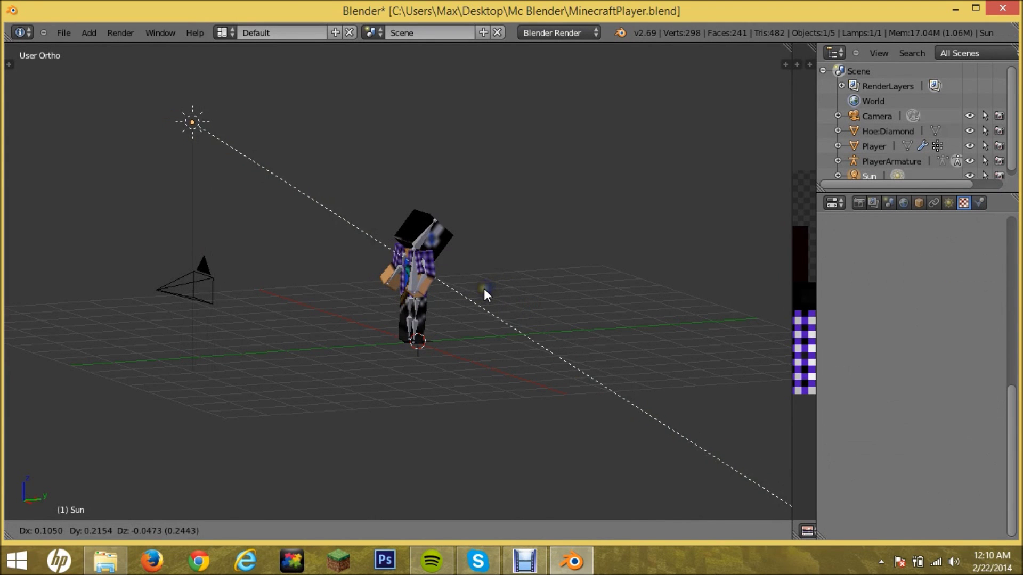
pyautogui.click(484, 288)
pyautogui.moveTo(484, 288); pyautogui.dragTo(594, 287, button='middle')
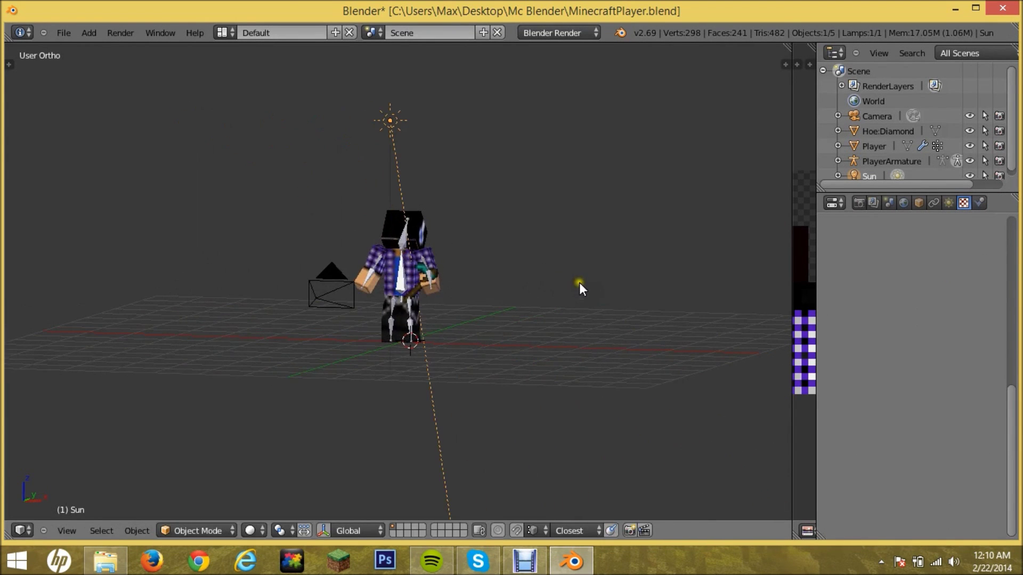
pyautogui.moveTo(596, 286); pyautogui.dragTo(603, 287, button='middle')
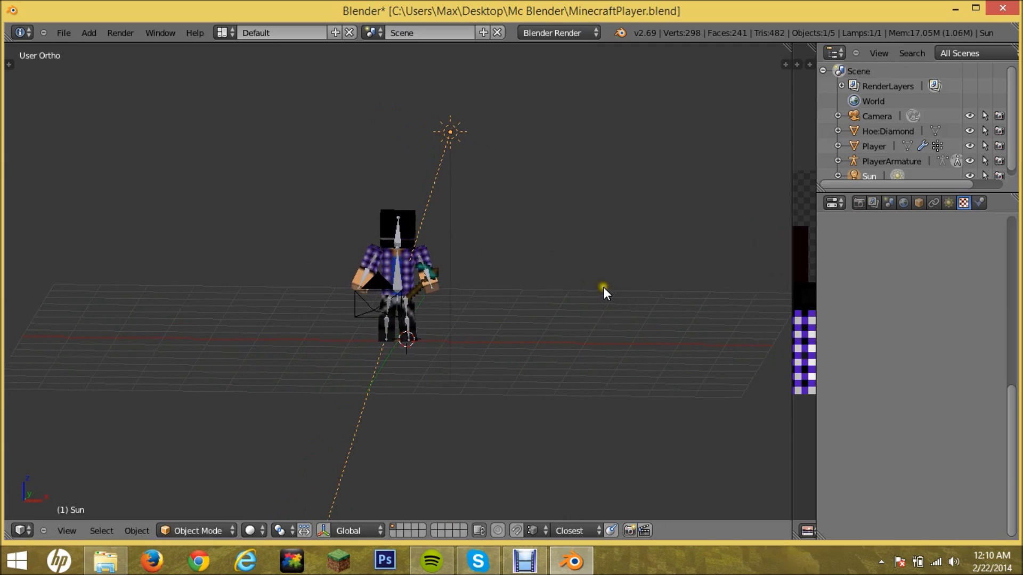
pyautogui.click(602, 288)
pyautogui.click(562, 293)
pyautogui.scroll(-1, 879, 156)
pyautogui.click(879, 126)
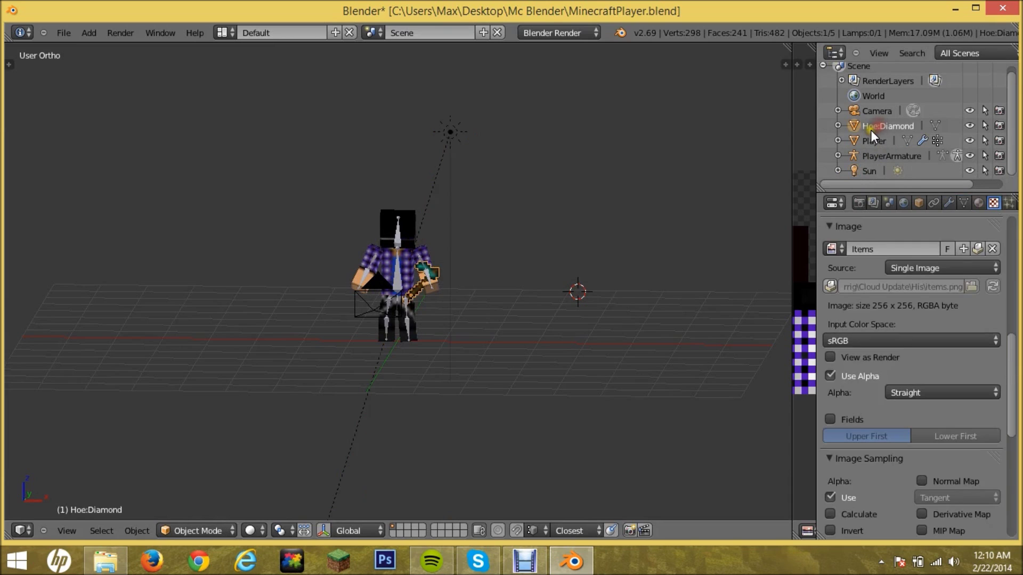
pyautogui.press('g')
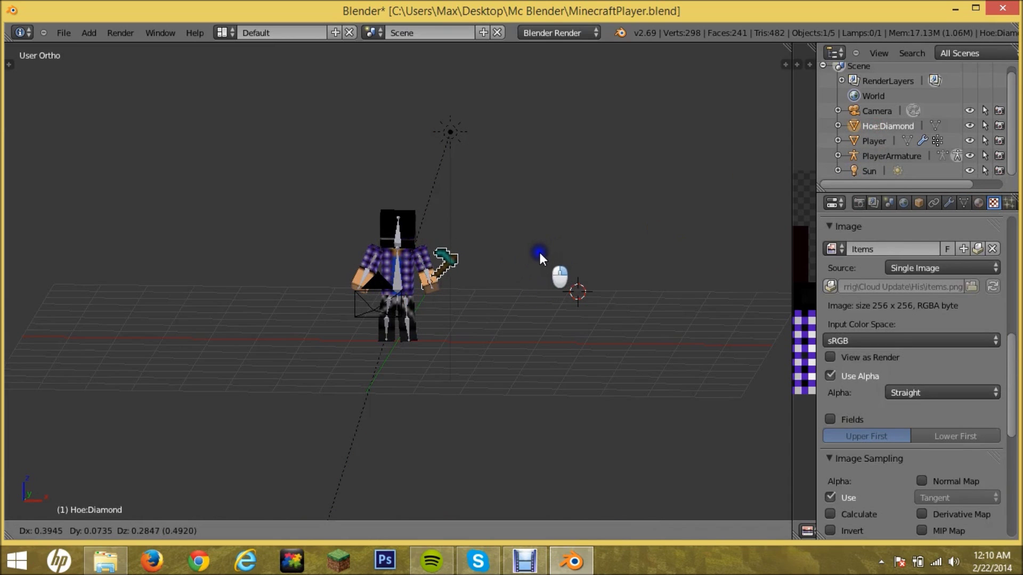
# Drop the hoe by the hand and set its rotation to X 0, Y -2, Z -90.
pyautogui.click(548, 259)
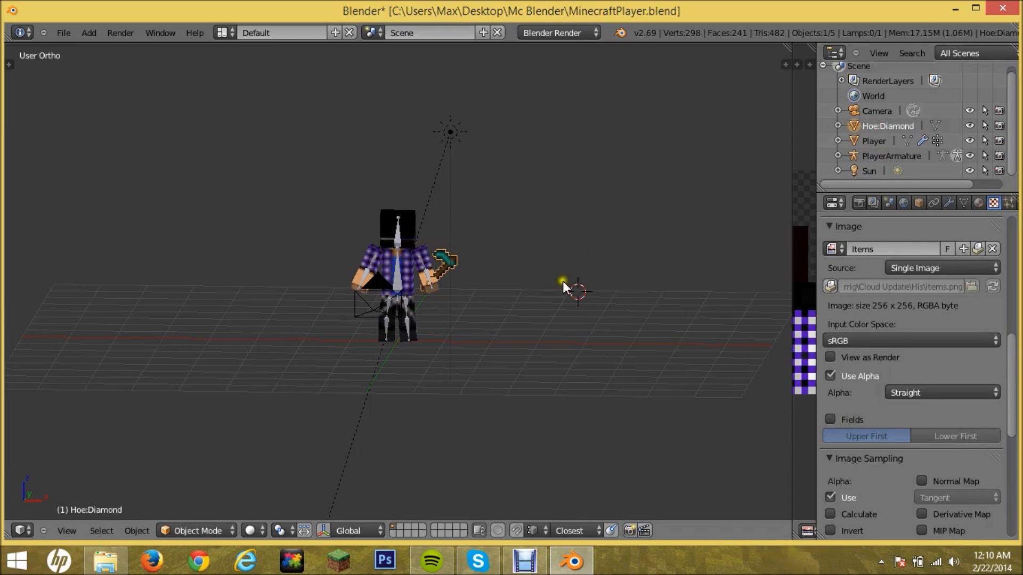
pyautogui.scroll(5, 563, 281)
pyautogui.scroll(1, 538, 331)
pyautogui.scroll(-1, 539, 332)
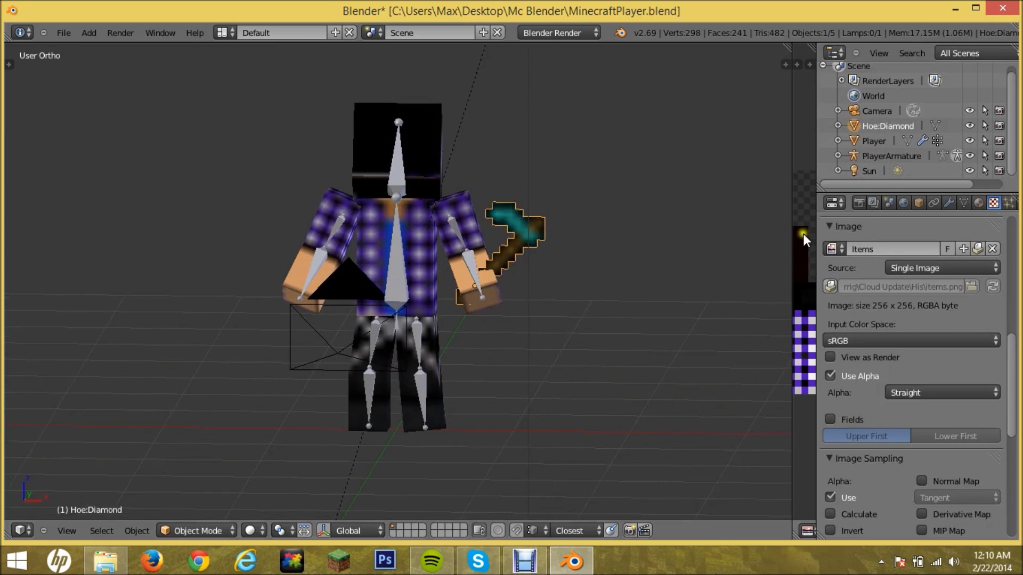
pyautogui.click(919, 203)
pyautogui.scroll(-1, 907, 291)
pyautogui.scroll(1, 908, 291)
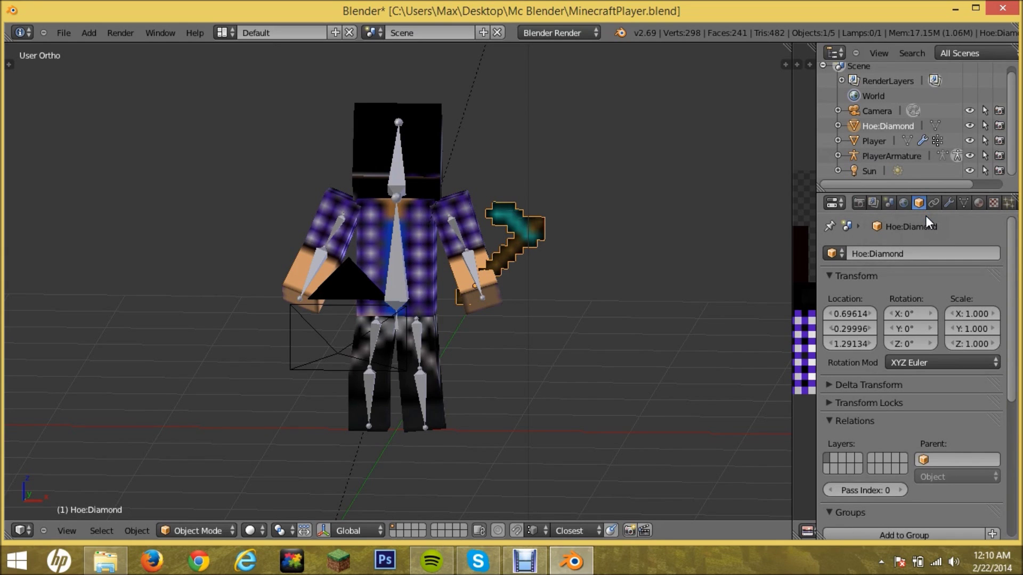
pyautogui.click(914, 310)
pyautogui.write('45')
pyautogui.press('Return')
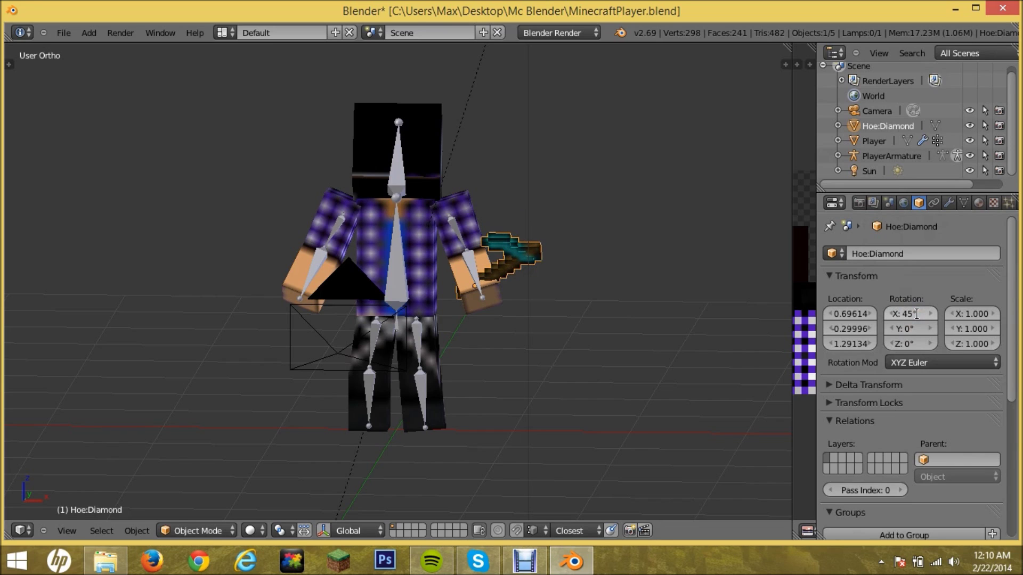
pyautogui.click(916, 314)
pyautogui.press('BackSpace')
pyautogui.press('BackSpace')
pyautogui.write('0')
pyautogui.press('Return')
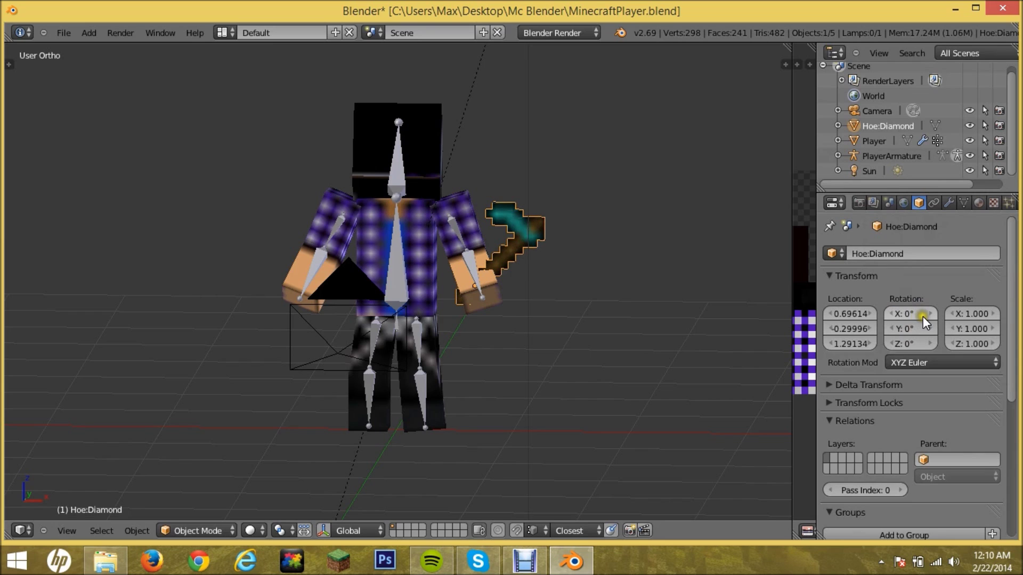
pyautogui.click(891, 326)
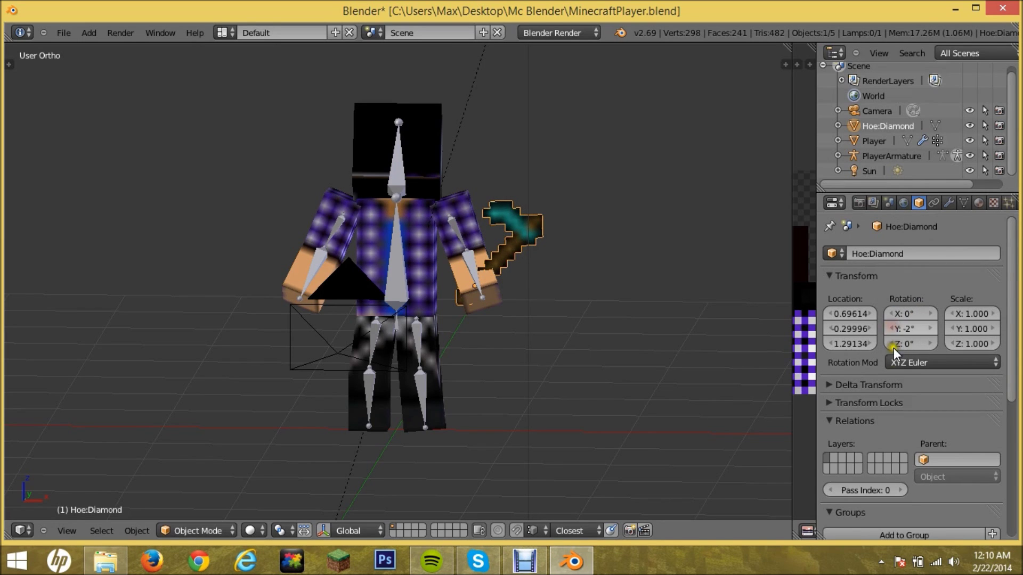
pyautogui.click(892, 341)
pyautogui.click(893, 341)
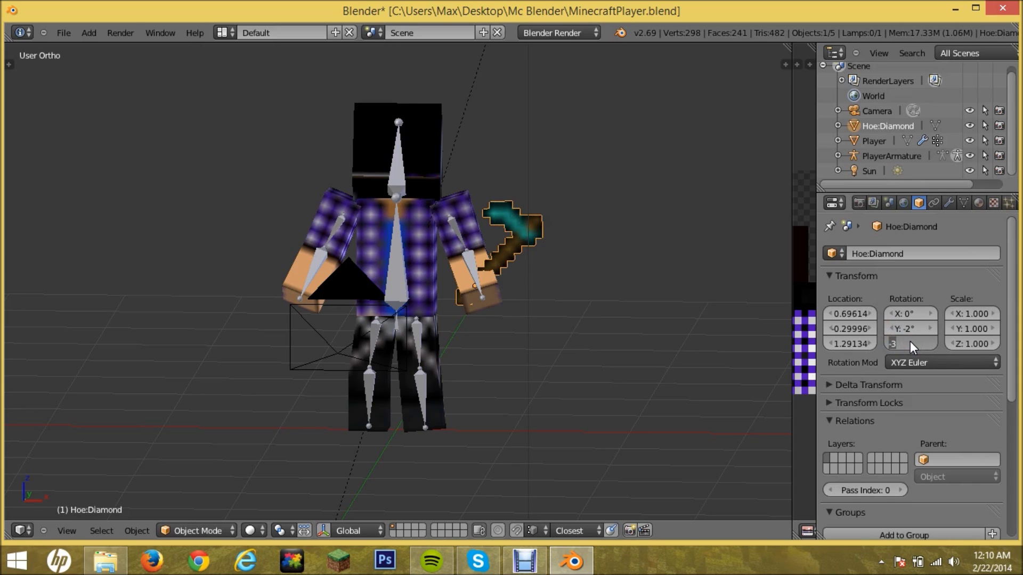
pyautogui.press('Return')
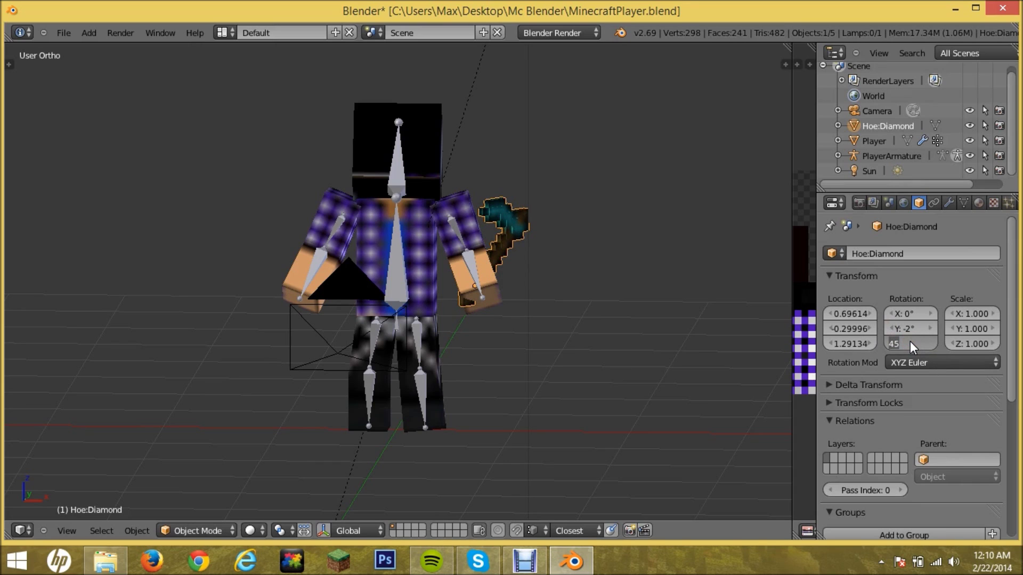
pyautogui.write('Z: -90°')
pyautogui.press('Return')
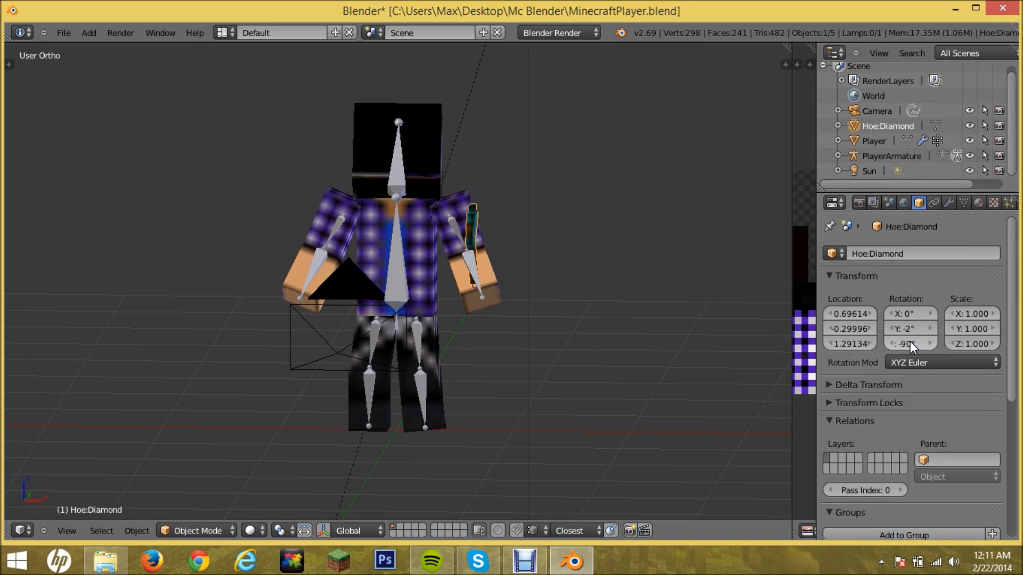
# Set the diamond hoe's X rotation to 180°, flipping it downward.
pyautogui.moveTo(707, 267)
pyautogui.mouseDown(button='middle')
pyautogui.moveTo(586, 303)
pyautogui.moveTo(561, 278)
pyautogui.mouseUp(button='middle')
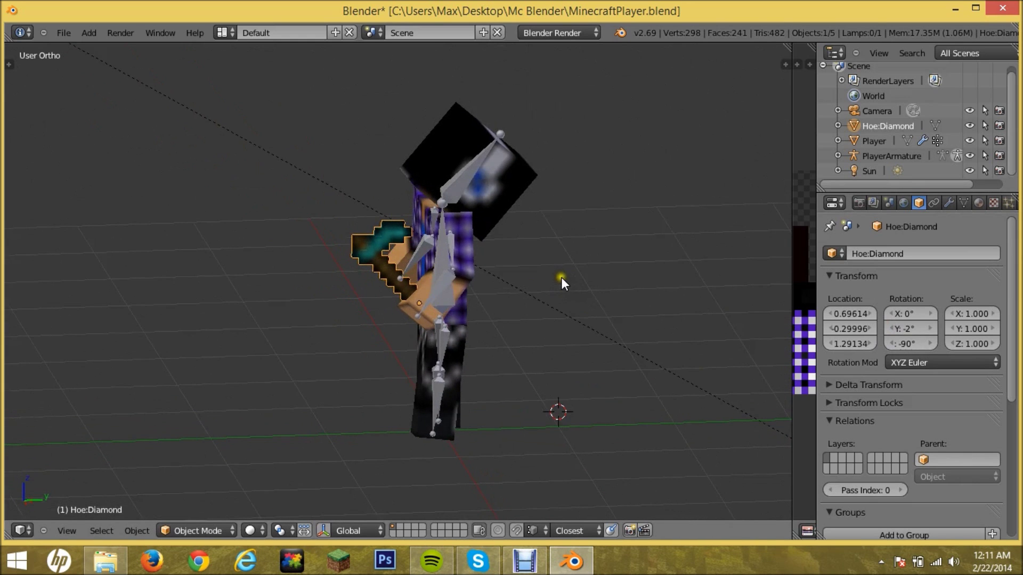
pyautogui.click(931, 328)
pyautogui.click(931, 329)
pyautogui.click(931, 328)
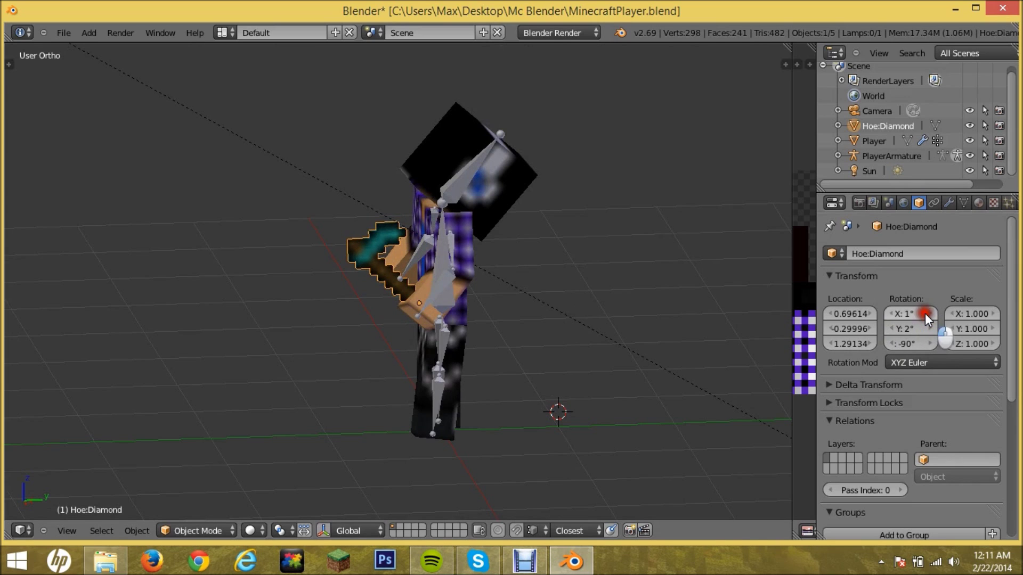
pyautogui.click(924, 314)
pyautogui.click(924, 314)
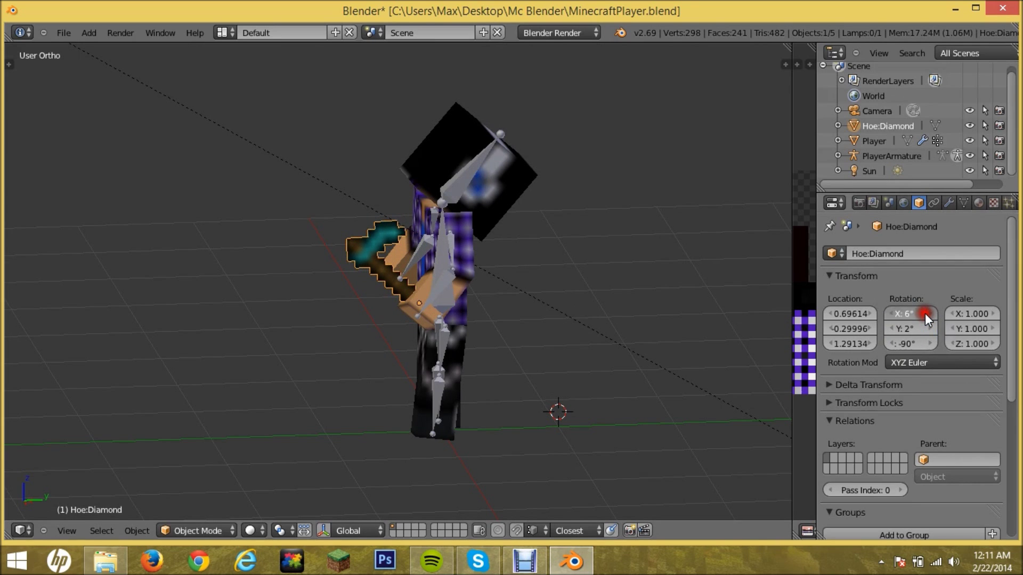
pyautogui.doubleClick(924, 314)
pyautogui.write('10')
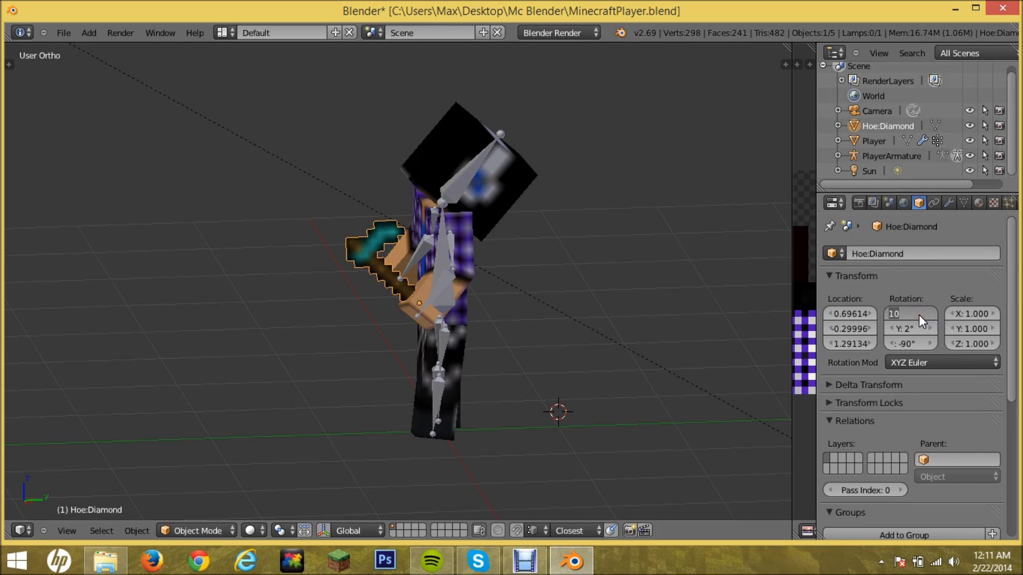
pyautogui.write('180')
pyautogui.press('Return')
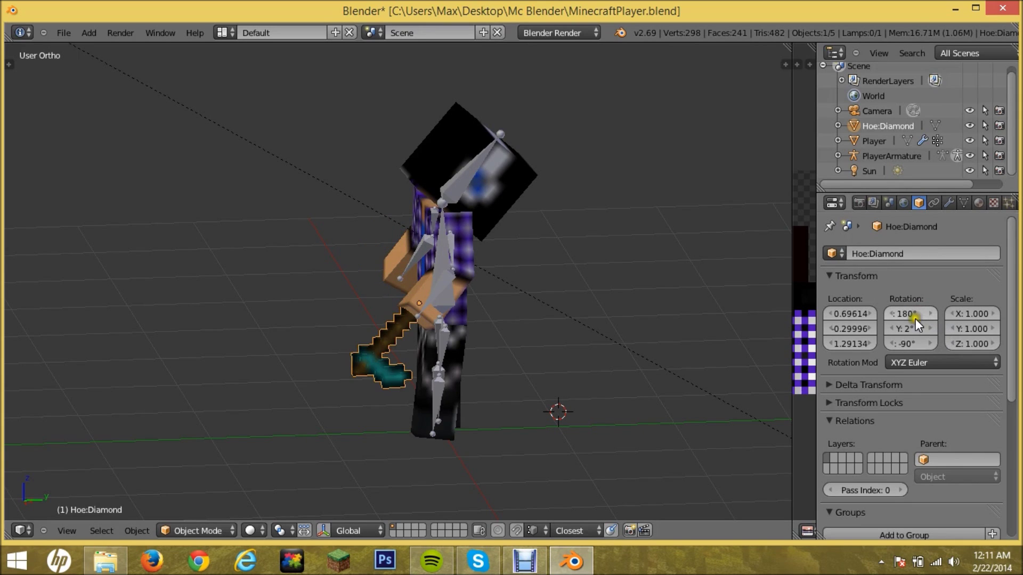
# Move the hoe into the character's hand and nudge its Z and Y rotation.
pyautogui.click(366, 352)
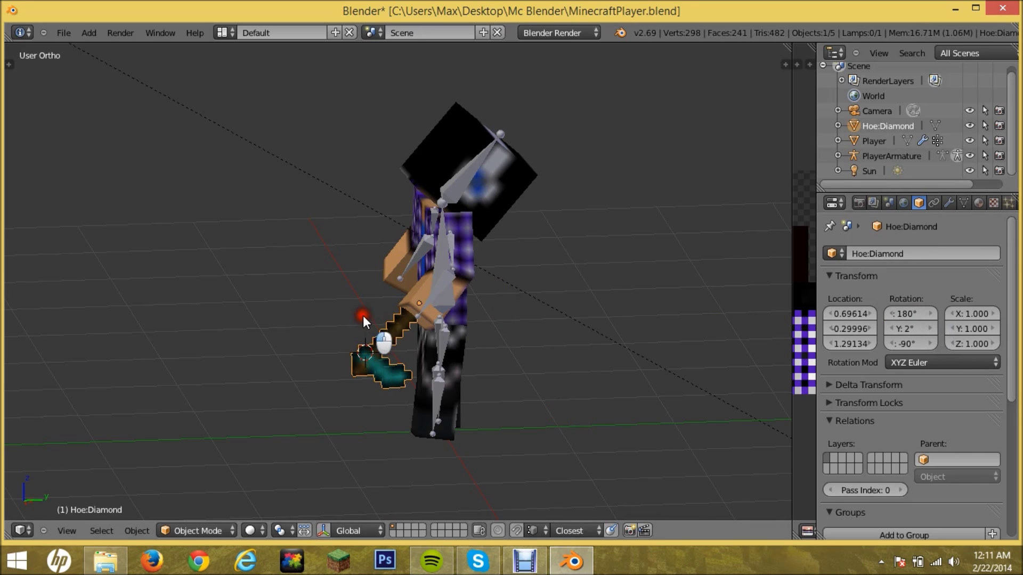
pyautogui.press('g')
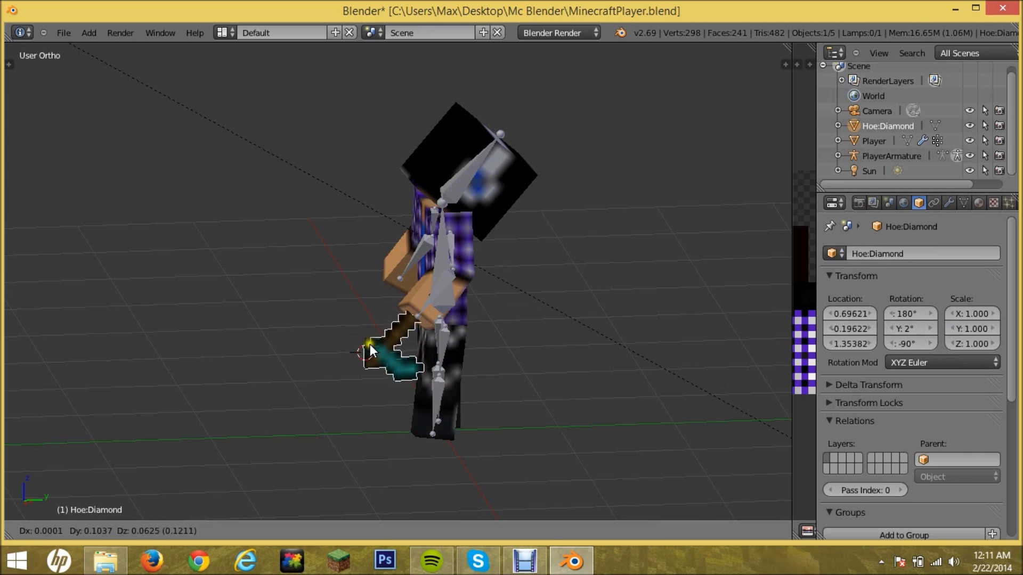
pyautogui.click(369, 344)
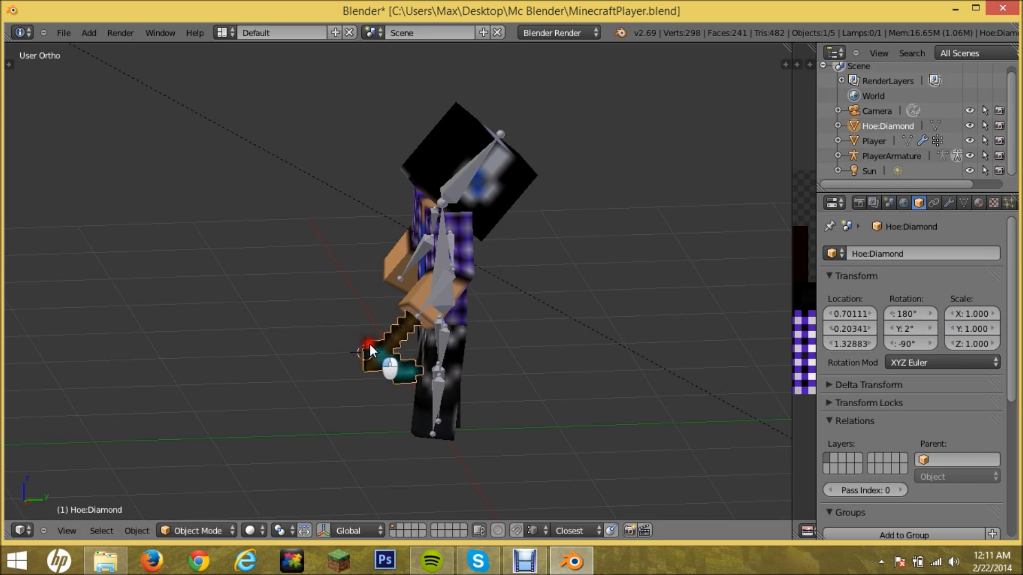
pyautogui.click(930, 342)
pyautogui.click(930, 342)
pyautogui.click(931, 329)
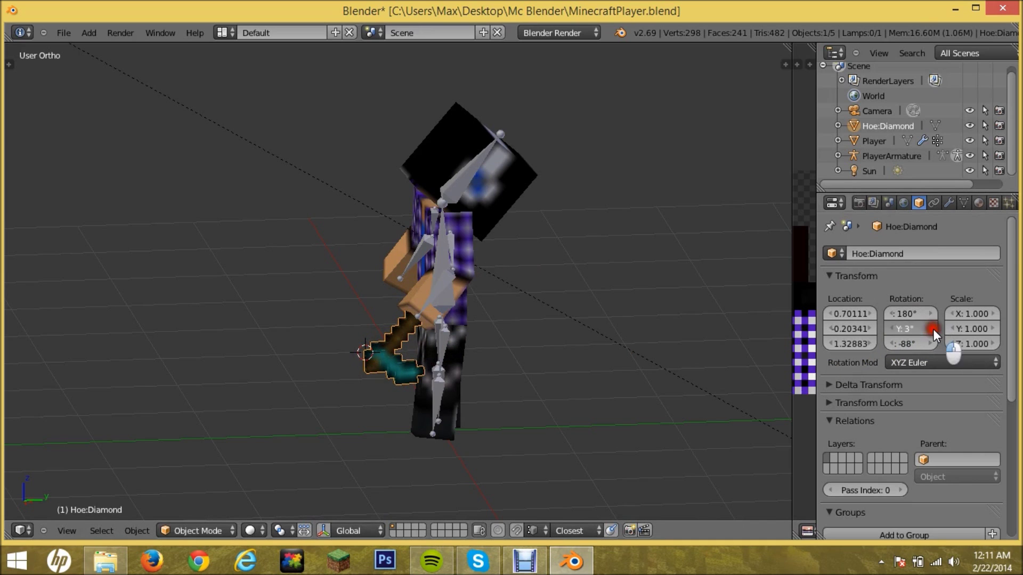
# Swing the hoe around Y to about -82°, then orbit to face the character.
pyautogui.click(891, 329)
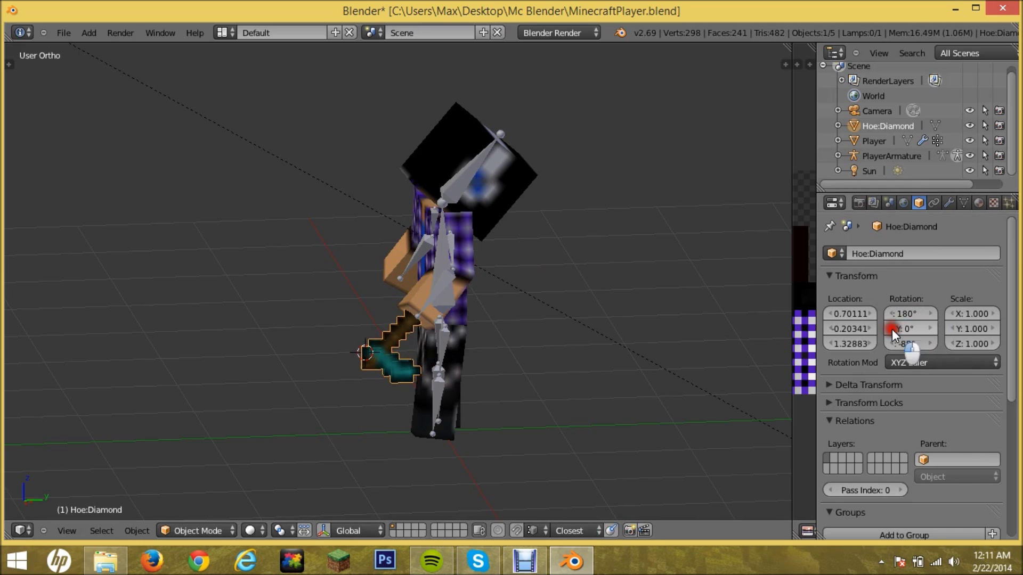
pyautogui.click(892, 330)
pyautogui.click(892, 329)
pyautogui.click(892, 329)
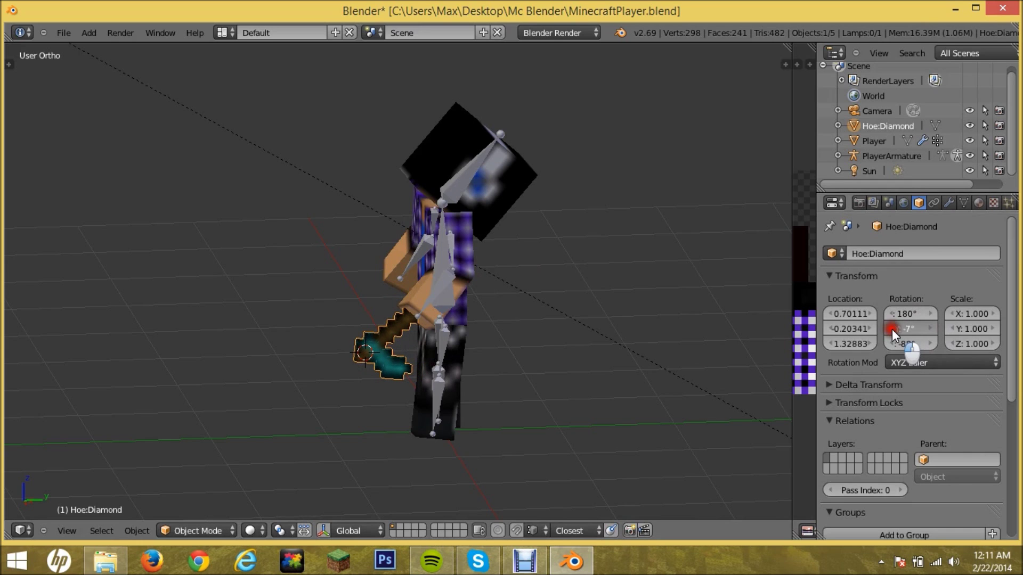
pyautogui.click(891, 330)
pyautogui.click(891, 331)
pyautogui.click(891, 330)
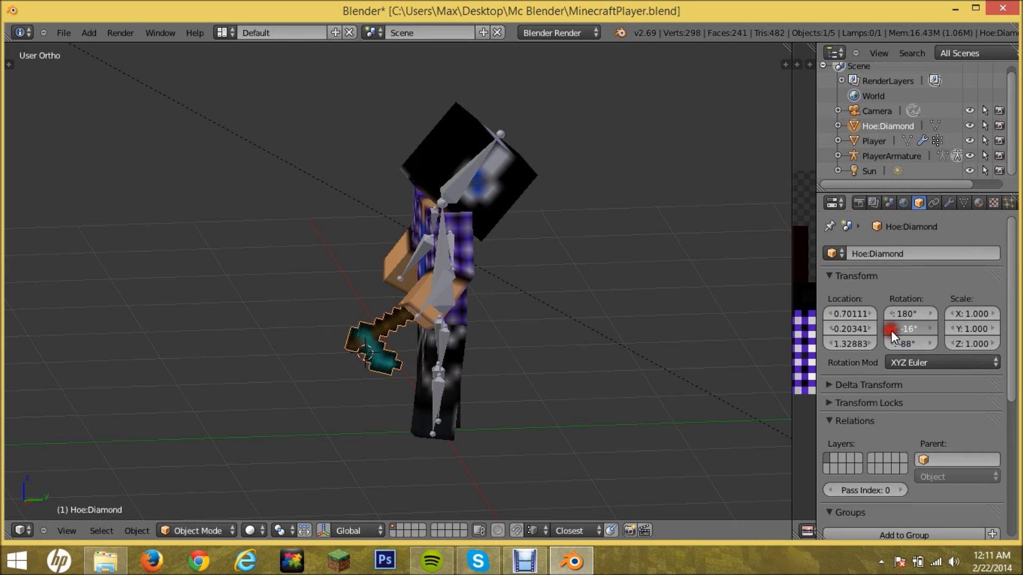
pyautogui.click(891, 330)
pyautogui.click(892, 331)
pyautogui.click(892, 330)
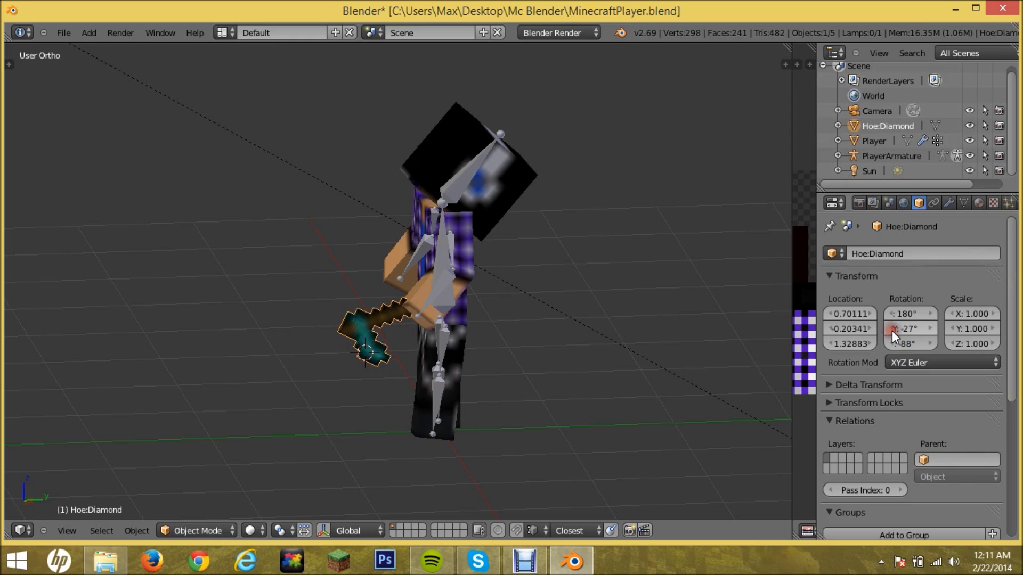
pyautogui.click(892, 330)
pyautogui.click(892, 329)
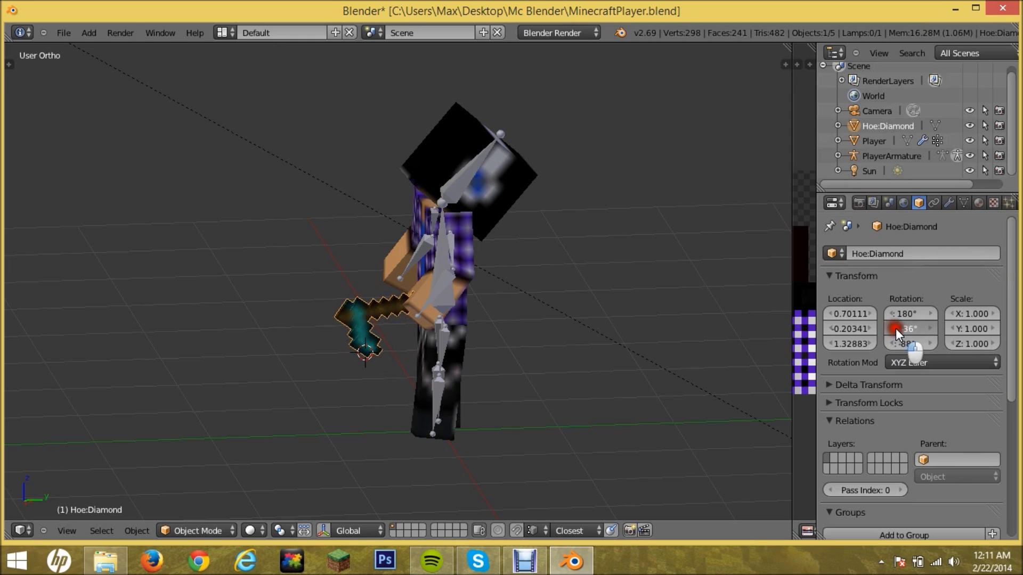
pyautogui.click(896, 329)
pyautogui.click(898, 325)
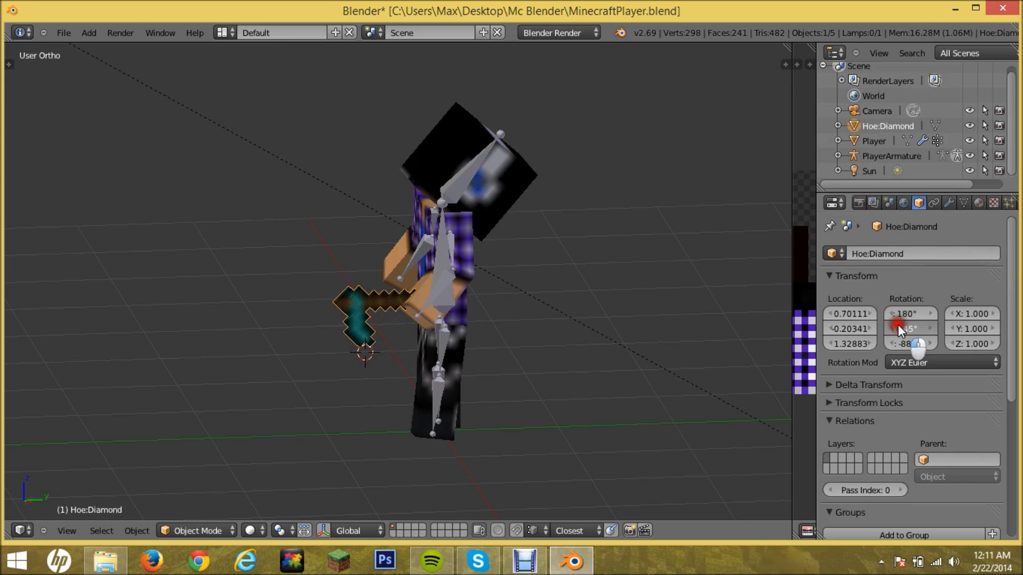
pyautogui.click(898, 324)
pyautogui.click(894, 328)
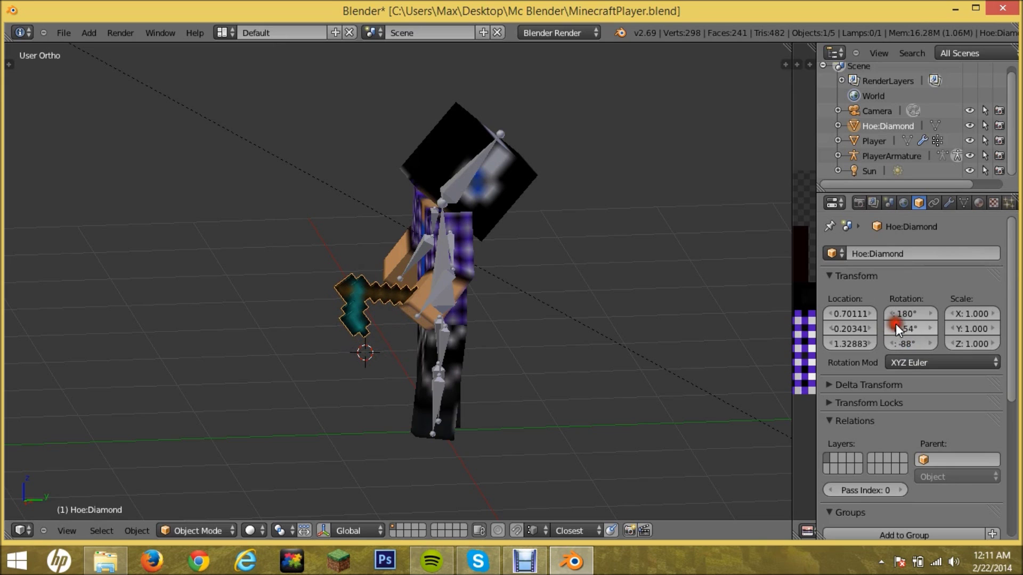
pyautogui.click(896, 324)
pyautogui.click(894, 323)
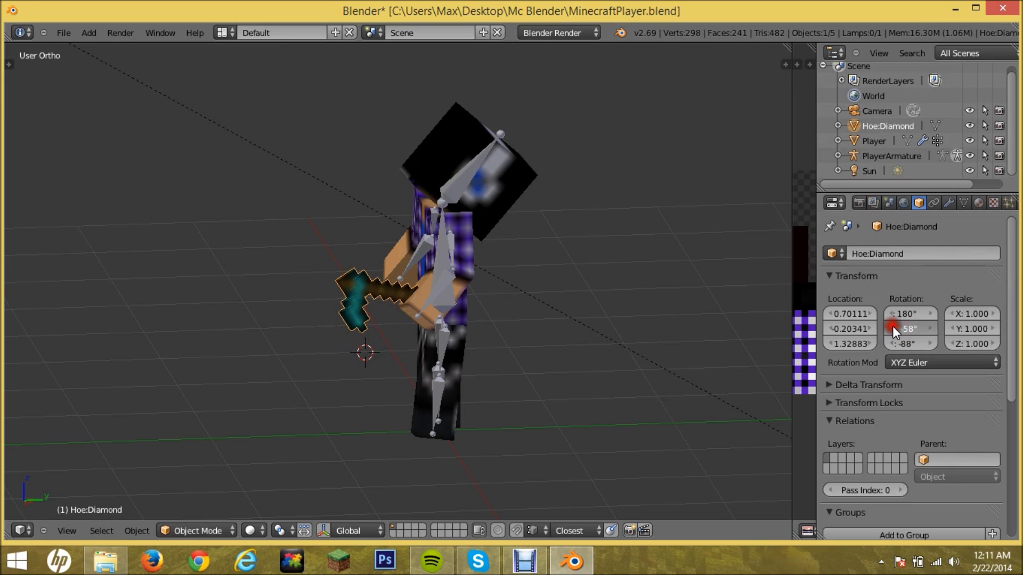
pyautogui.click(892, 326)
pyautogui.click(892, 326)
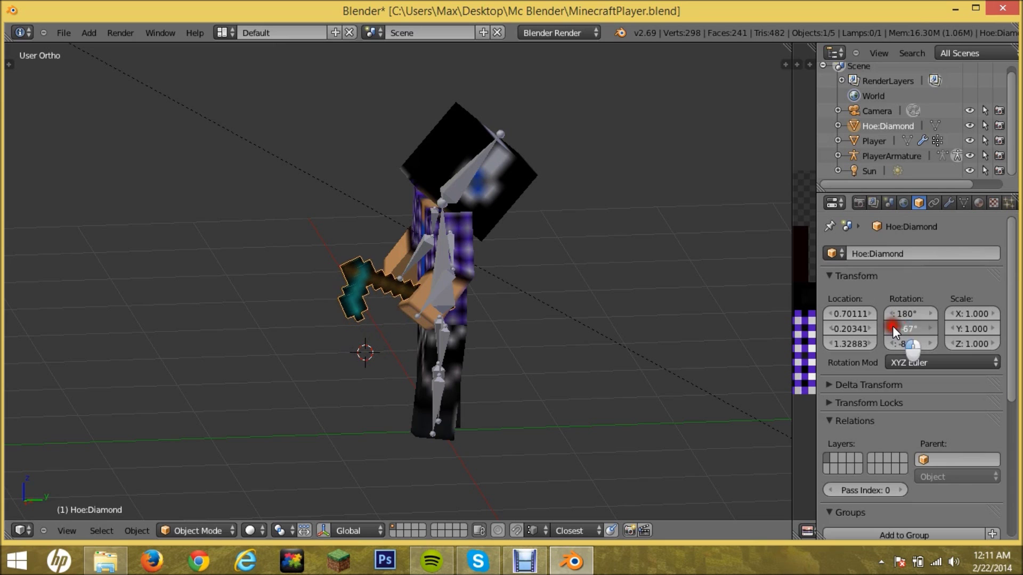
pyautogui.click(893, 326)
pyautogui.click(893, 326)
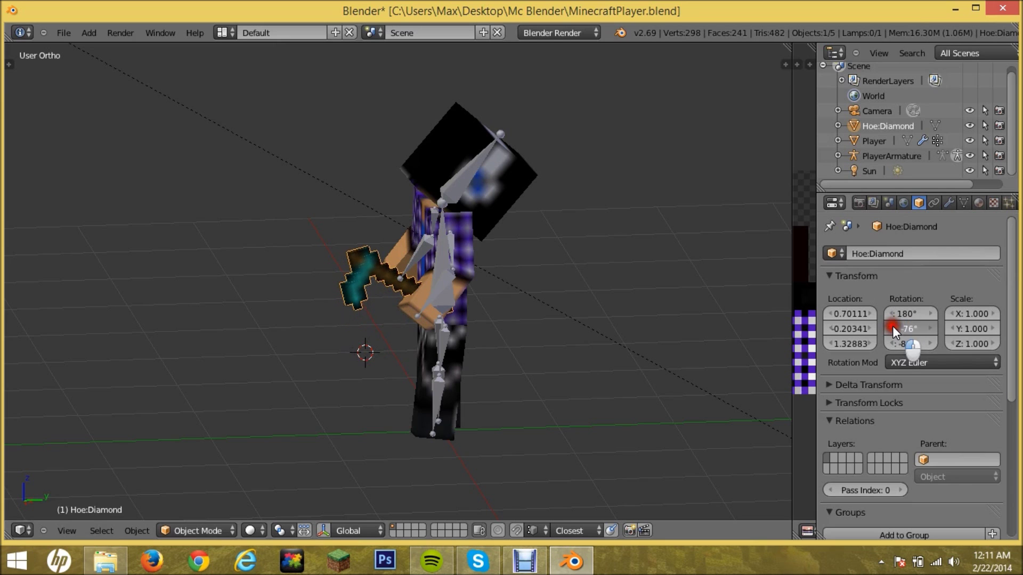
pyautogui.click(893, 326)
pyautogui.moveTo(647, 377)
pyautogui.mouseDown(button='middle')
pyautogui.moveTo(709, 377)
pyautogui.moveTo(586, 382)
pyautogui.moveTo(460, 347)
pyautogui.moveTo(498, 368)
pyautogui.moveTo(699, 381)
pyautogui.moveTo(693, 369)
pyautogui.moveTo(712, 387)
pyautogui.moveTo(694, 379)
pyautogui.moveTo(781, 390)
pyautogui.moveTo(857, 354)
pyautogui.moveTo(555, 349)
pyautogui.moveTo(574, 362)
pyautogui.moveTo(684, 364)
pyautogui.mouseUp(button='middle')
pyautogui.write('Y: -82°')
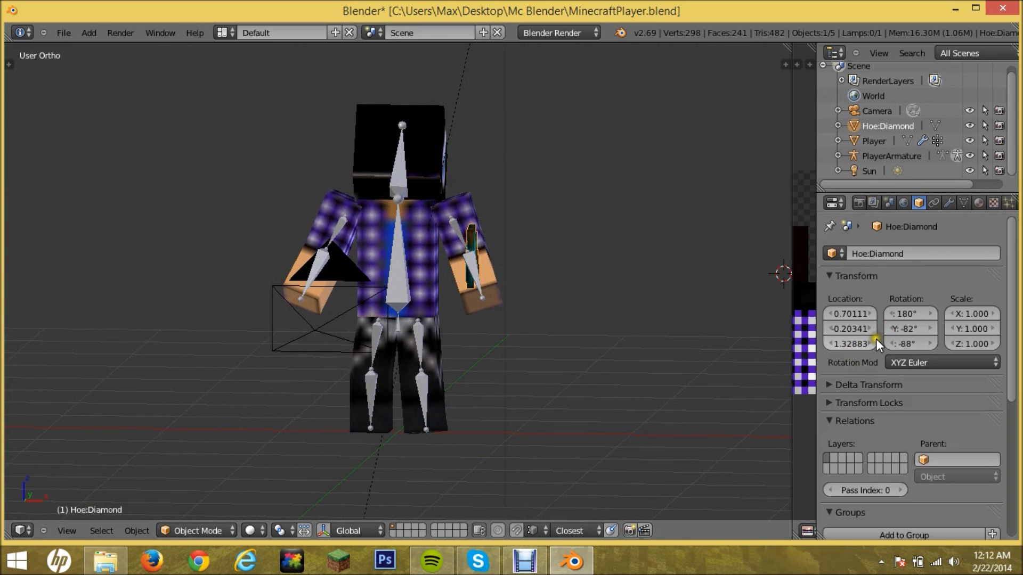
# Adjust the hoe's rotation to about 187°, -84°, -89° and check its angle.
pyautogui.click(887, 330)
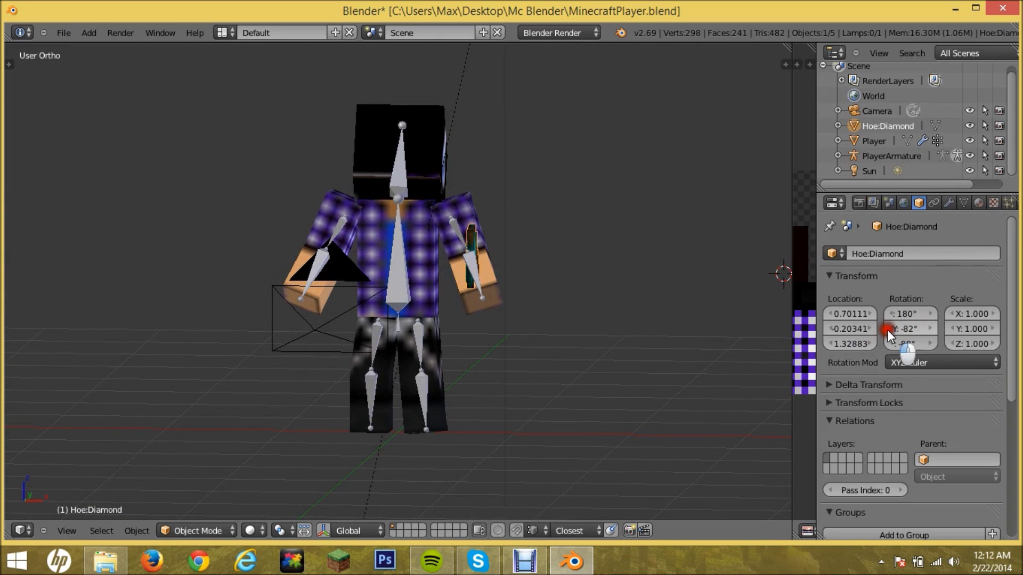
pyautogui.click(887, 329)
pyautogui.click(926, 311)
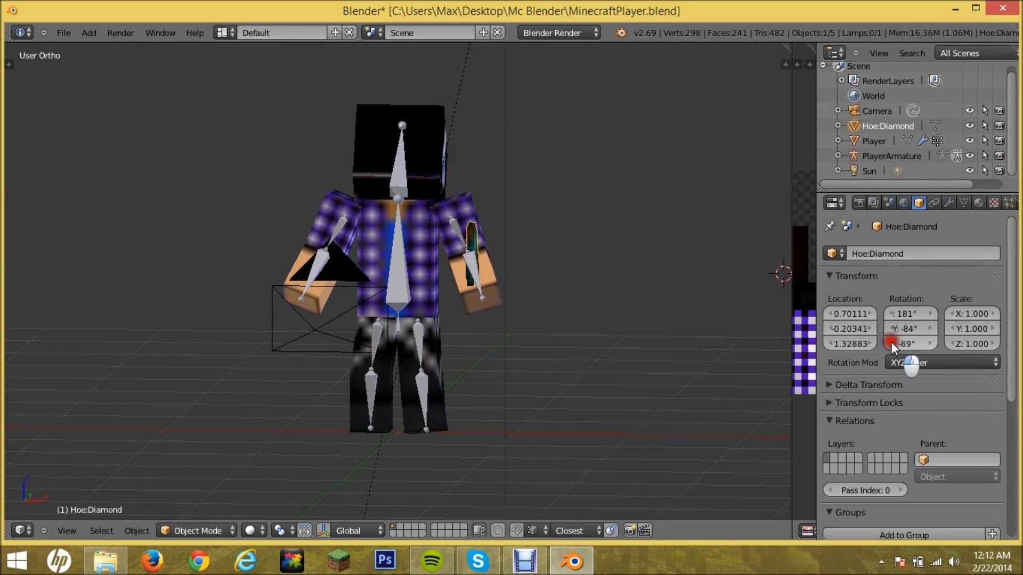
pyautogui.click(931, 342)
pyautogui.click(891, 313)
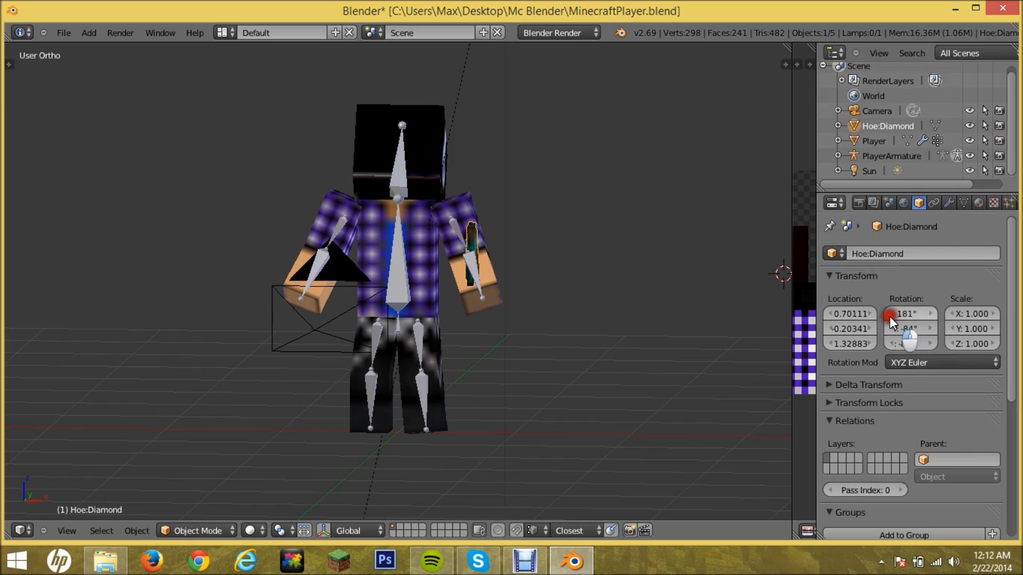
pyautogui.click(891, 313)
pyautogui.click(891, 314)
pyautogui.click(936, 311)
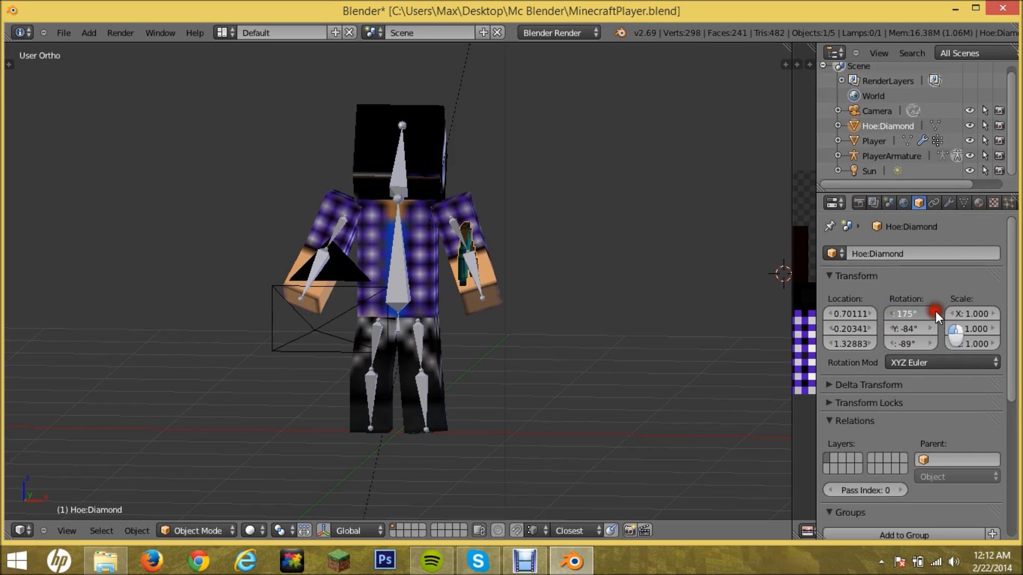
pyautogui.click(936, 310)
pyautogui.click(935, 311)
pyautogui.click(936, 311)
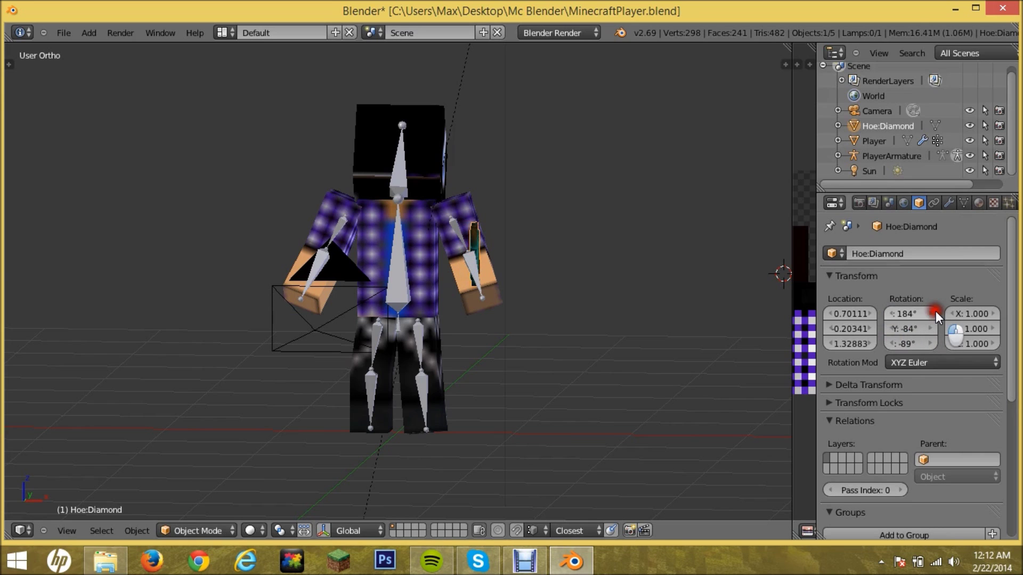
pyautogui.click(936, 311)
pyautogui.click(936, 310)
pyautogui.moveTo(659, 317)
pyautogui.mouseDown(button='middle')
pyautogui.moveTo(575, 326)
pyautogui.moveTo(463, 311)
pyautogui.moveTo(575, 329)
pyautogui.moveTo(693, 327)
pyautogui.moveTo(650, 323)
pyautogui.moveTo(670, 347)
pyautogui.mouseUp(button='middle')
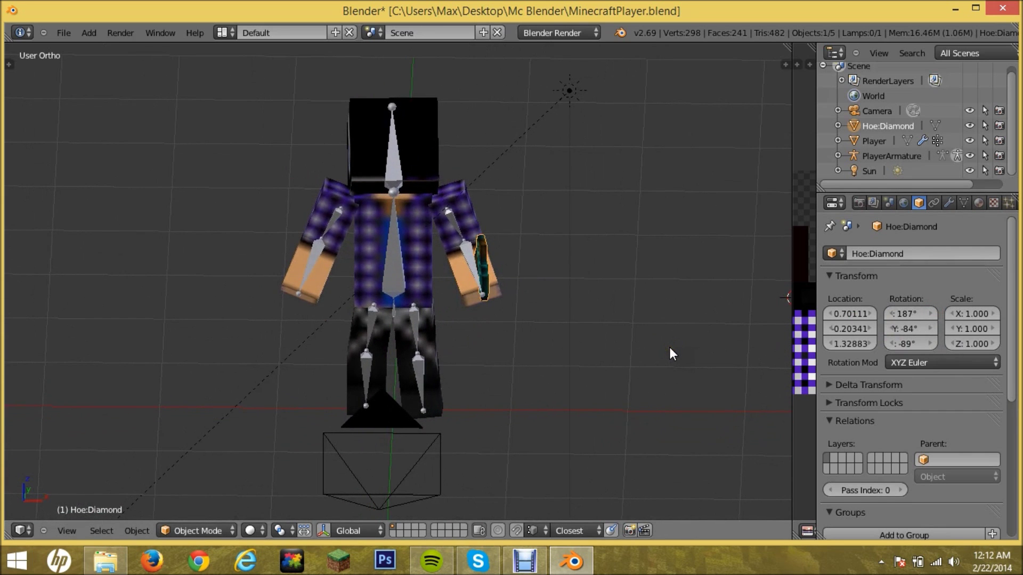
# Add a plane mesh and move it along the X axis.
pyautogui.hotkey('shift', 'a')
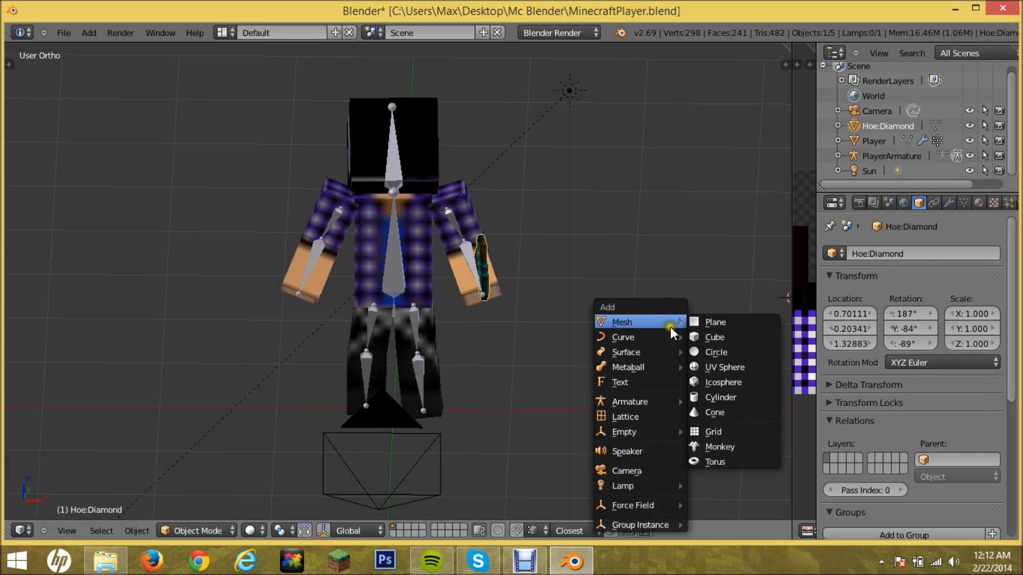
pyautogui.click(710, 324)
pyautogui.click(708, 305)
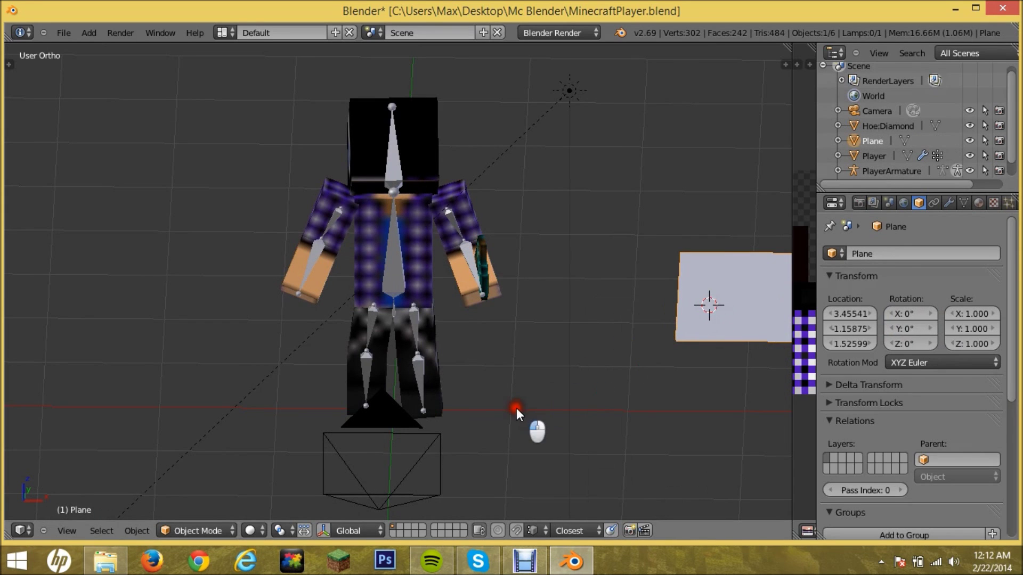
pyautogui.press('g')
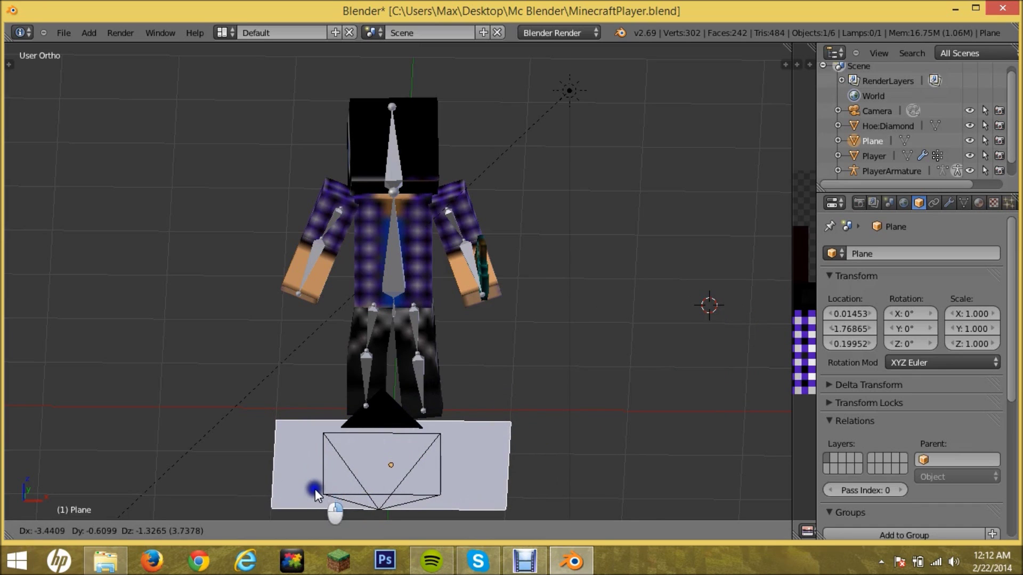
pyautogui.press('x')
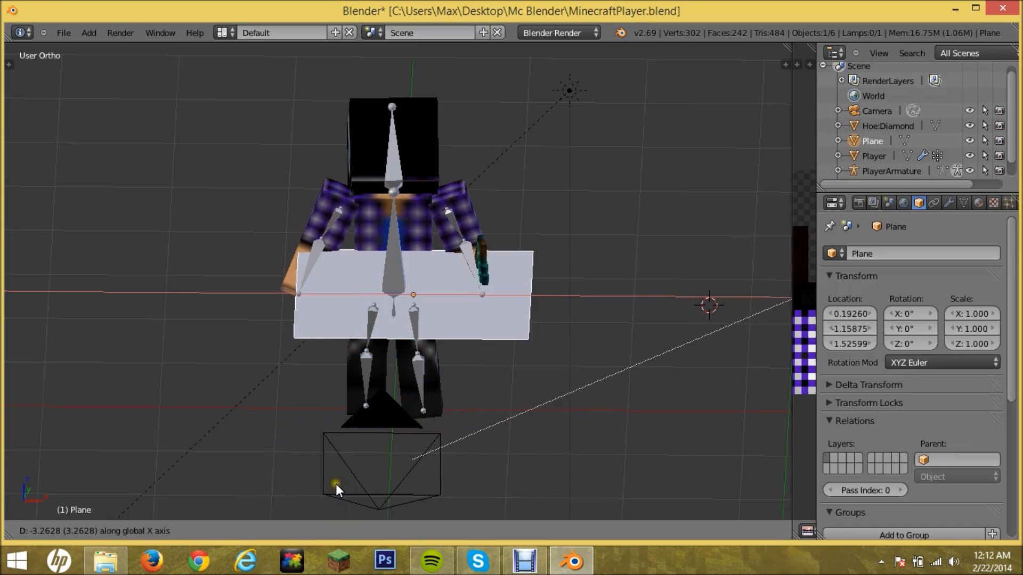
pyautogui.click(347, 434)
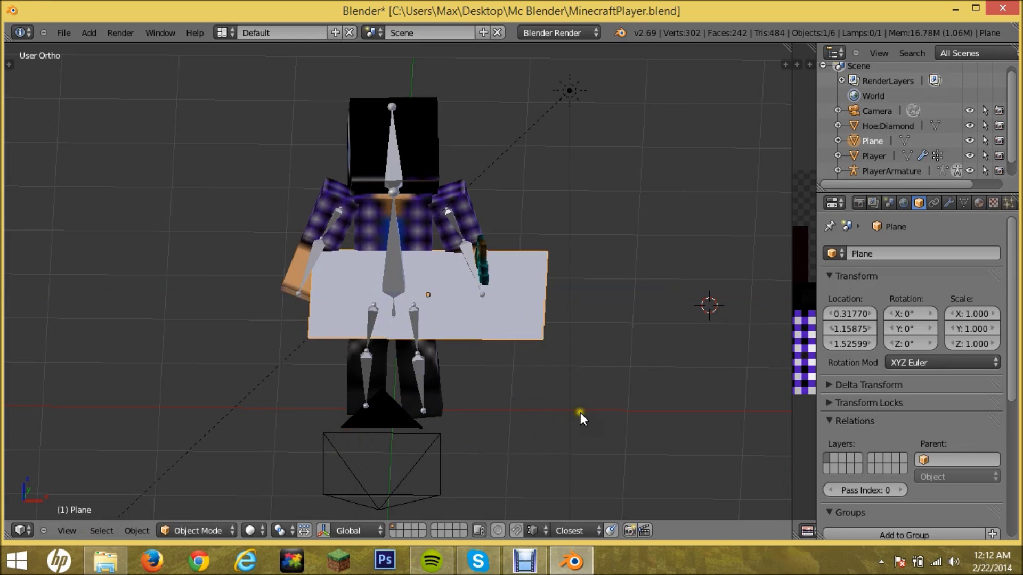
# Lower the plane so it sits just under the character's feet.
pyautogui.moveTo(582, 412)
pyautogui.mouseDown(button='middle')
pyautogui.moveTo(492, 333)
pyautogui.moveTo(459, 372)
pyautogui.mouseUp(button='middle')
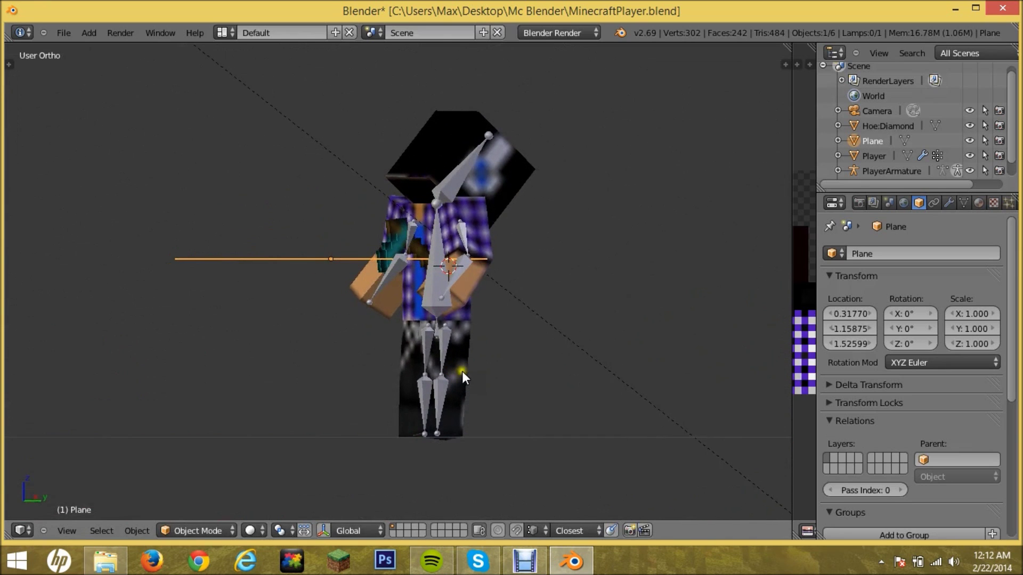
pyautogui.press('g')
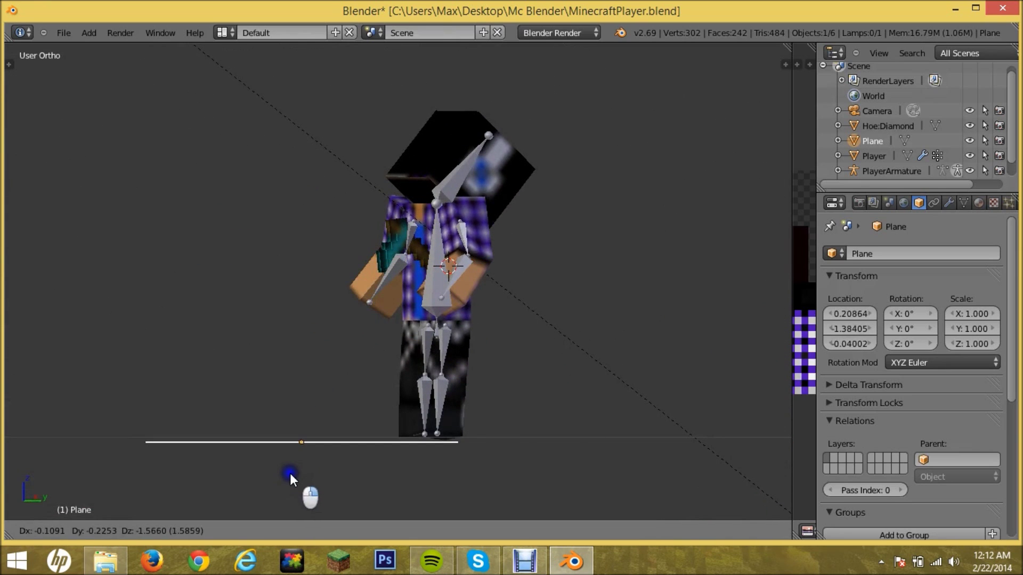
pyautogui.click(293, 477)
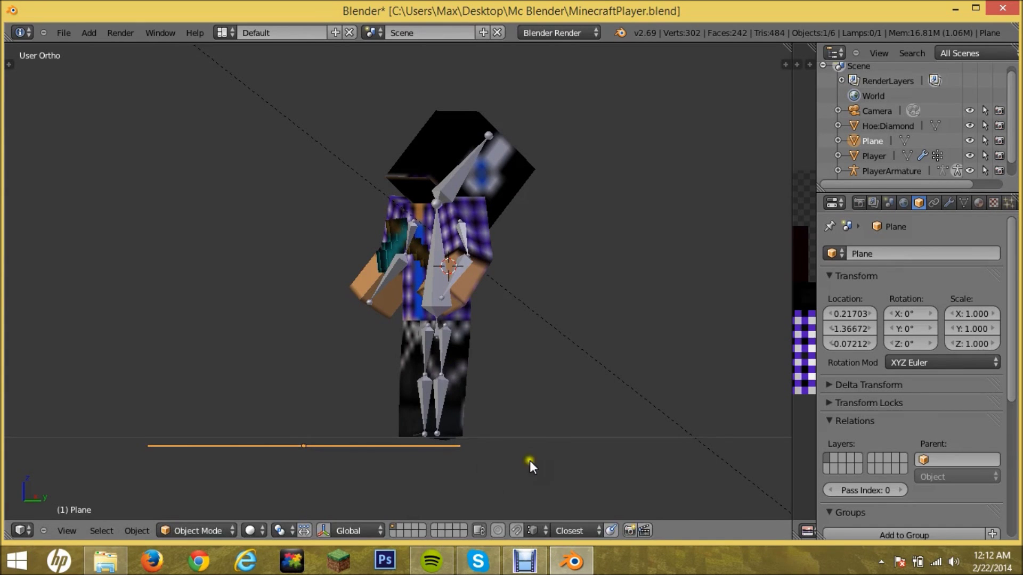
pyautogui.press('g')
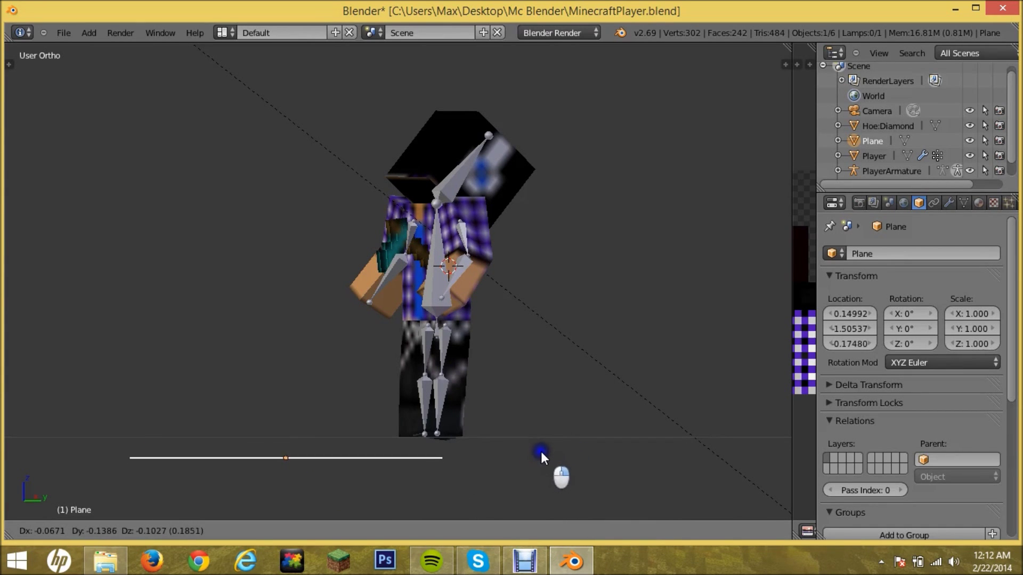
pyautogui.click(544, 447)
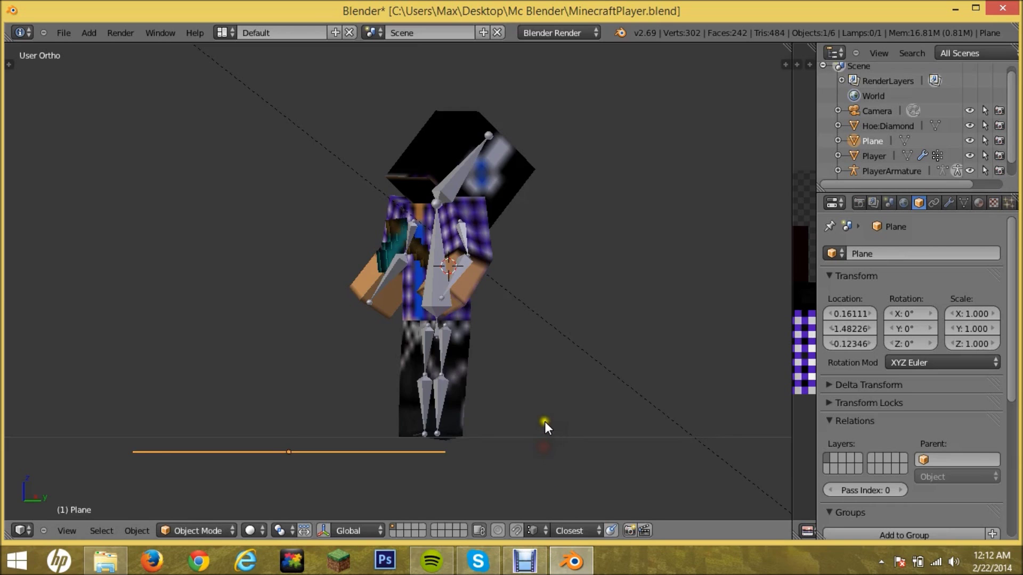
pyautogui.moveTo(544, 422); pyautogui.dragTo(597, 477, button='middle')
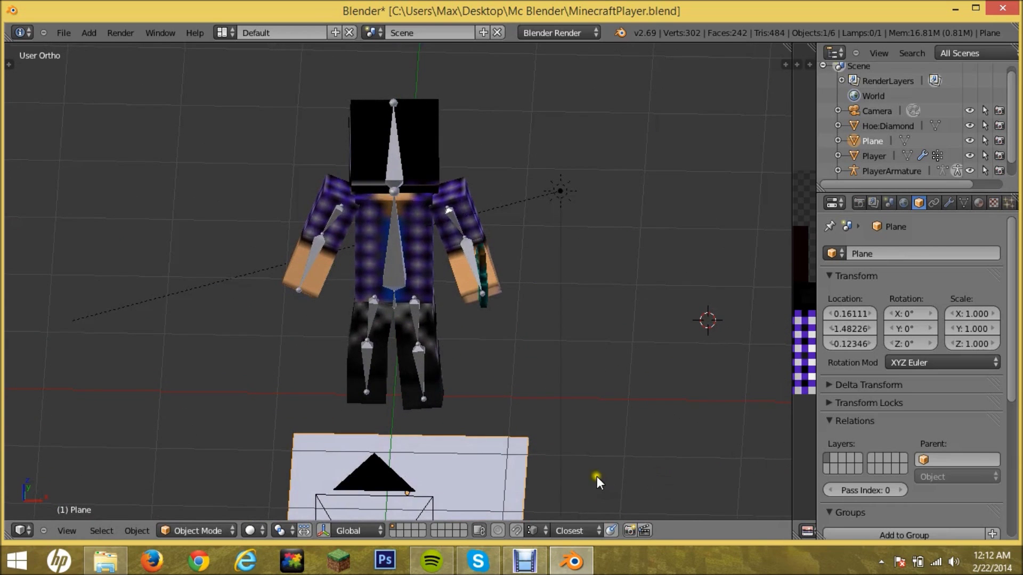
# Scale the ground plane to 6.91 and duplicate it.
pyautogui.press('s')
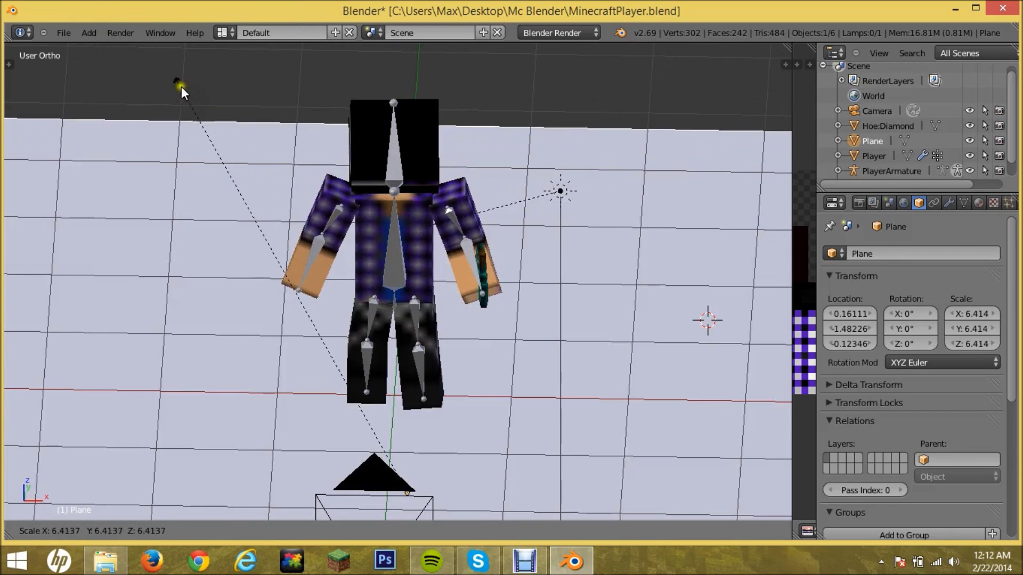
pyautogui.click(181, 80)
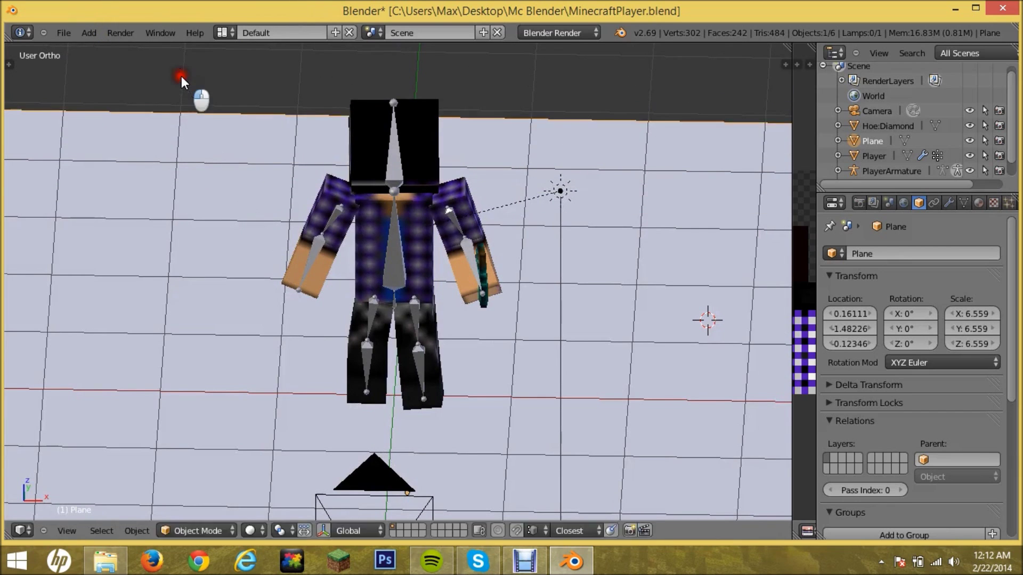
pyautogui.press('s')
pyautogui.click(165, 55)
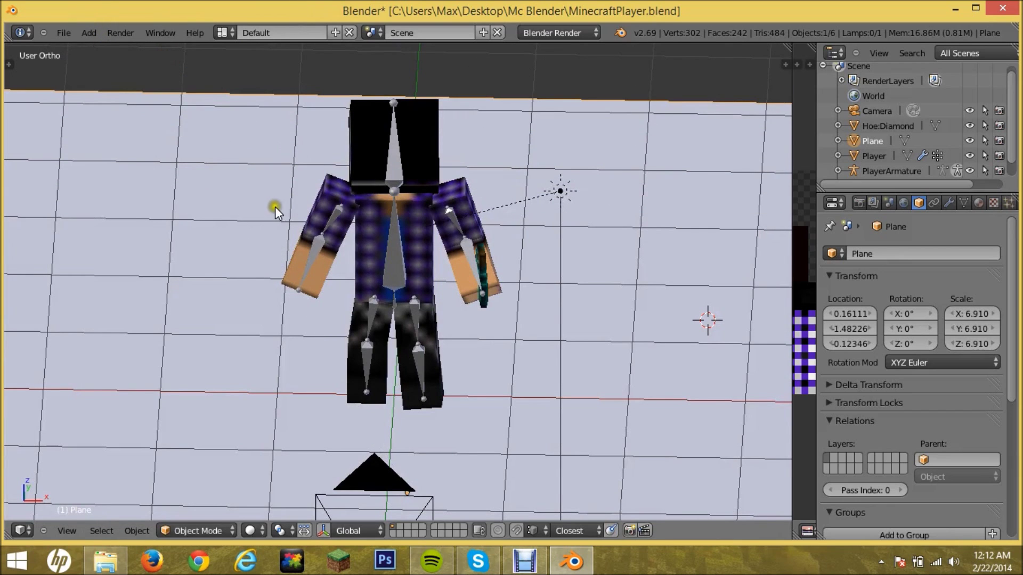
pyautogui.moveTo(257, 211)
pyautogui.mouseDown(button='middle')
pyautogui.moveTo(264, 192)
pyautogui.moveTo(68, 130)
pyautogui.moveTo(114, 228)
pyautogui.moveTo(298, 186)
pyautogui.moveTo(235, 183)
pyautogui.mouseUp(button='middle')
pyautogui.hotkey('shift', 'd')
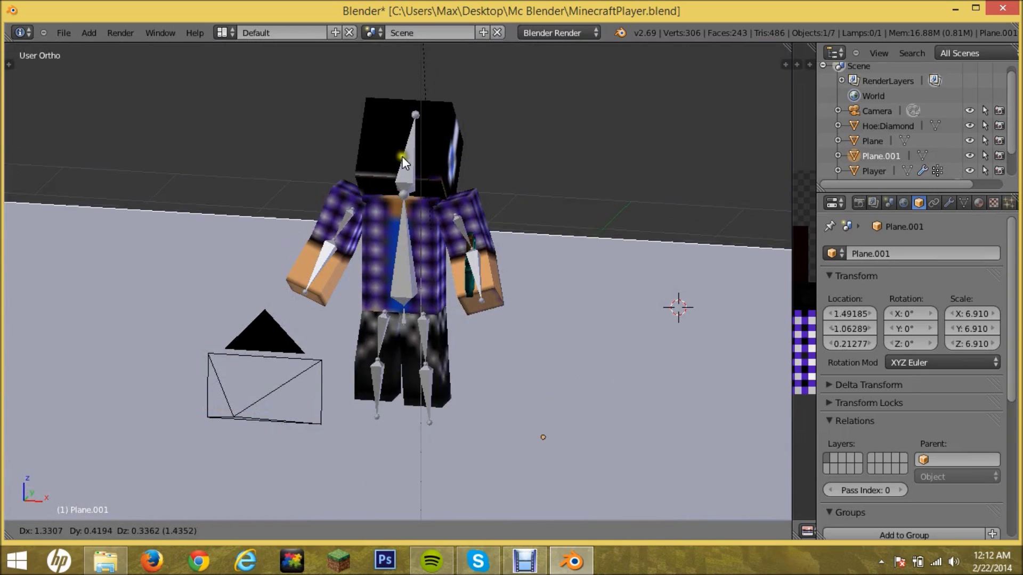
# Place the duplicate plane and stand it upright at 90° X rotation.
pyautogui.click(405, 140)
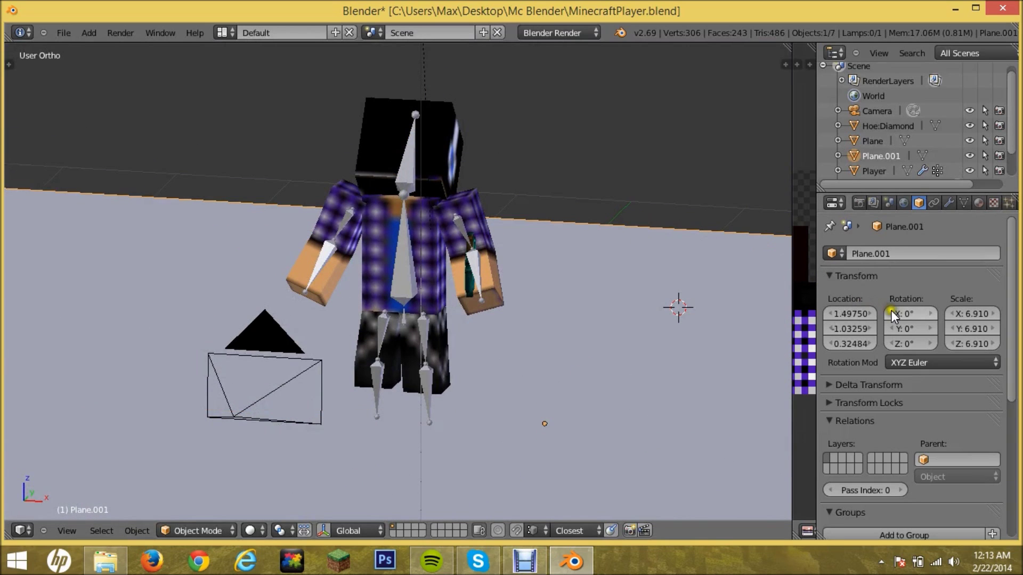
pyautogui.click(913, 311)
pyautogui.write('9')
pyautogui.press('Return')
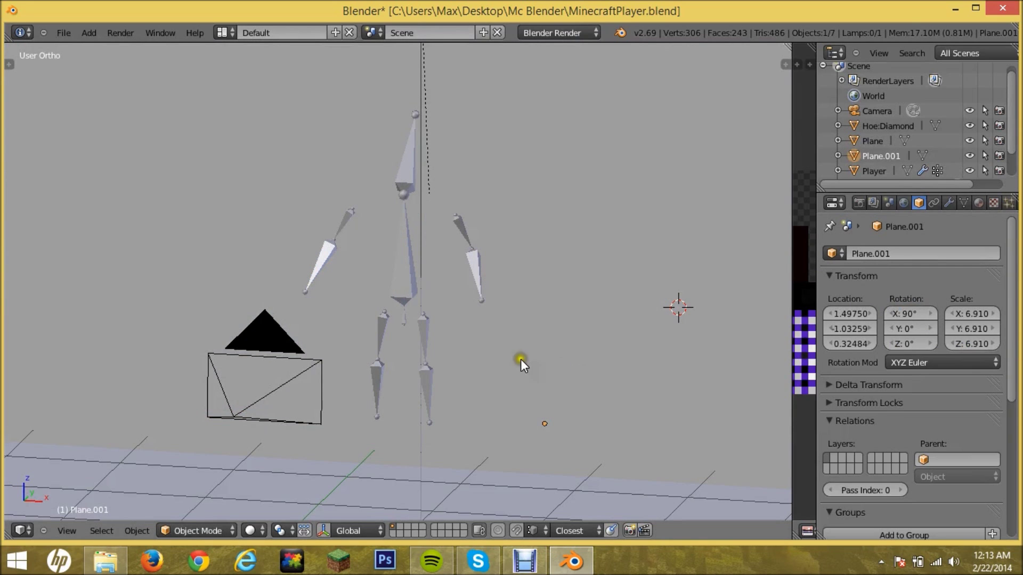
pyautogui.moveTo(570, 326)
pyautogui.mouseDown(button='middle')
pyautogui.moveTo(386, 291)
pyautogui.moveTo(422, 308)
pyautogui.mouseUp(button='middle')
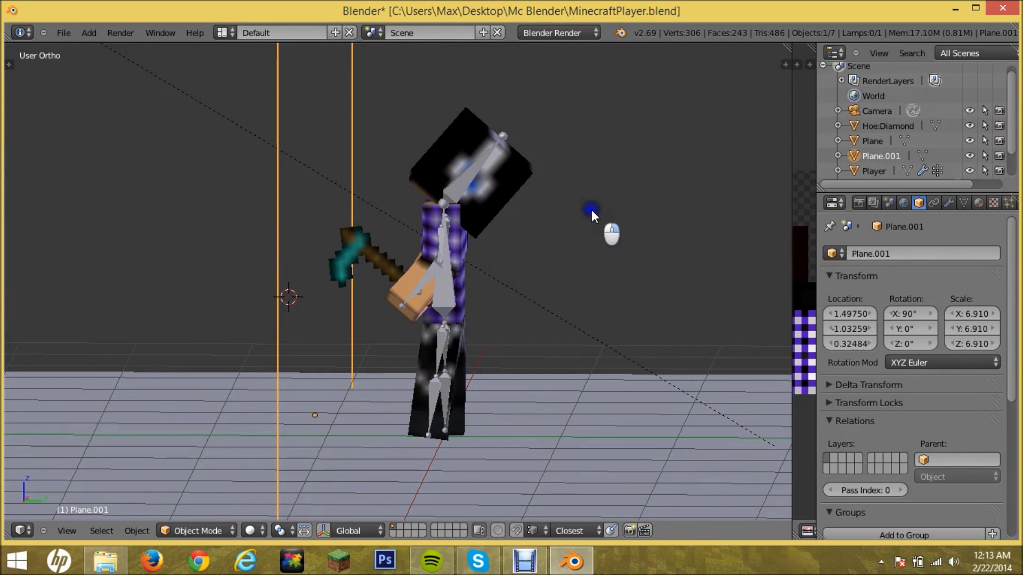
# Move the upright Plane.001 to its new spot beside the character.
pyautogui.press('g')
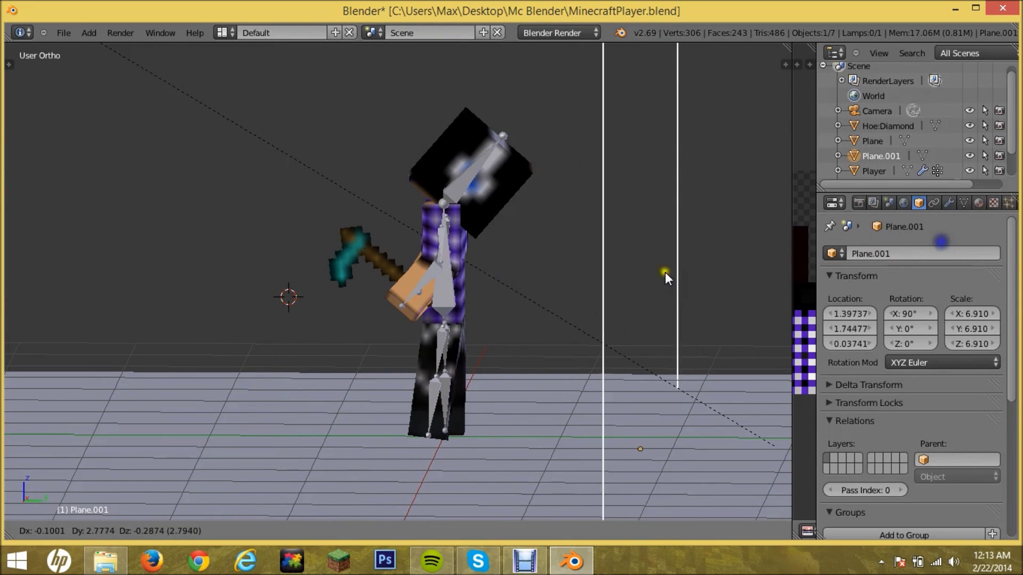
pyautogui.click(954, 286)
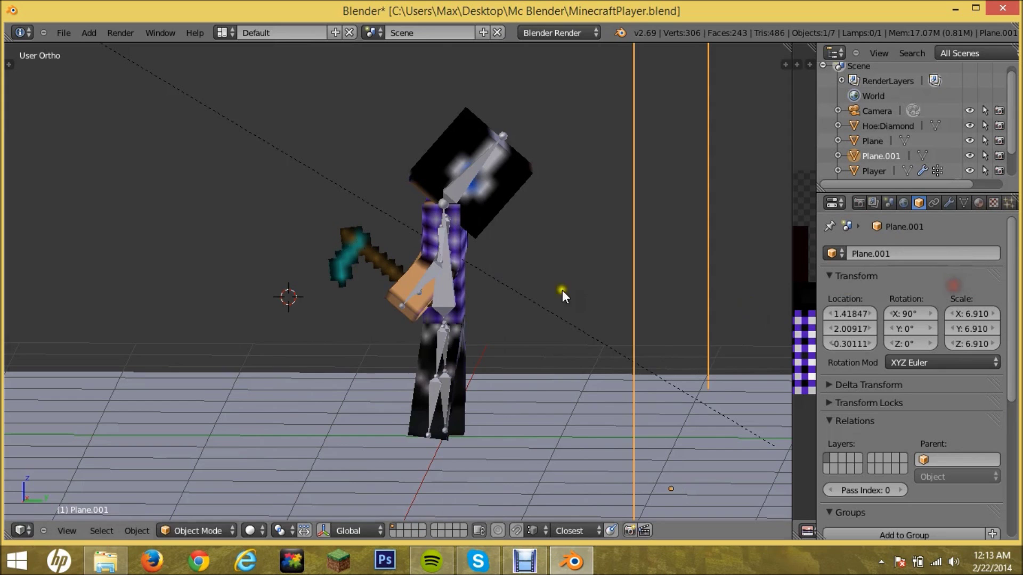
pyautogui.moveTo(411, 269)
pyautogui.mouseDown(button='middle')
pyautogui.moveTo(578, 266)
pyautogui.moveTo(571, 283)
pyautogui.moveTo(612, 295)
pyautogui.moveTo(659, 255)
pyautogui.moveTo(760, 269)
pyautogui.moveTo(427, 304)
pyautogui.moveTo(334, 293)
pyautogui.moveTo(469, 277)
pyautogui.moveTo(466, 295)
pyautogui.moveTo(438, 290)
pyautogui.moveTo(330, 319)
pyautogui.moveTo(329, 302)
pyautogui.moveTo(281, 323)
pyautogui.mouseUp(button='middle')
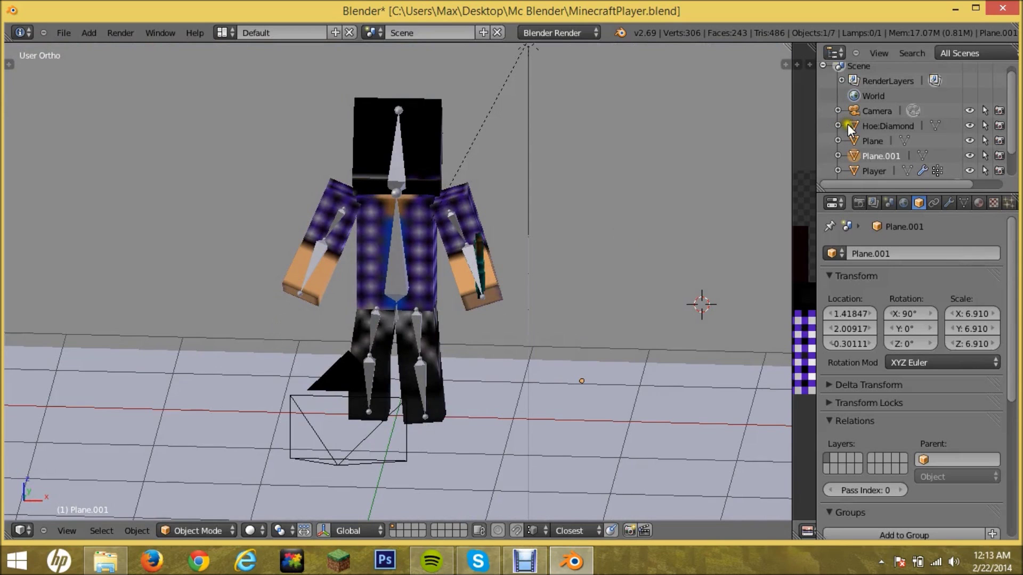
pyautogui.scroll(-2, 901, 130)
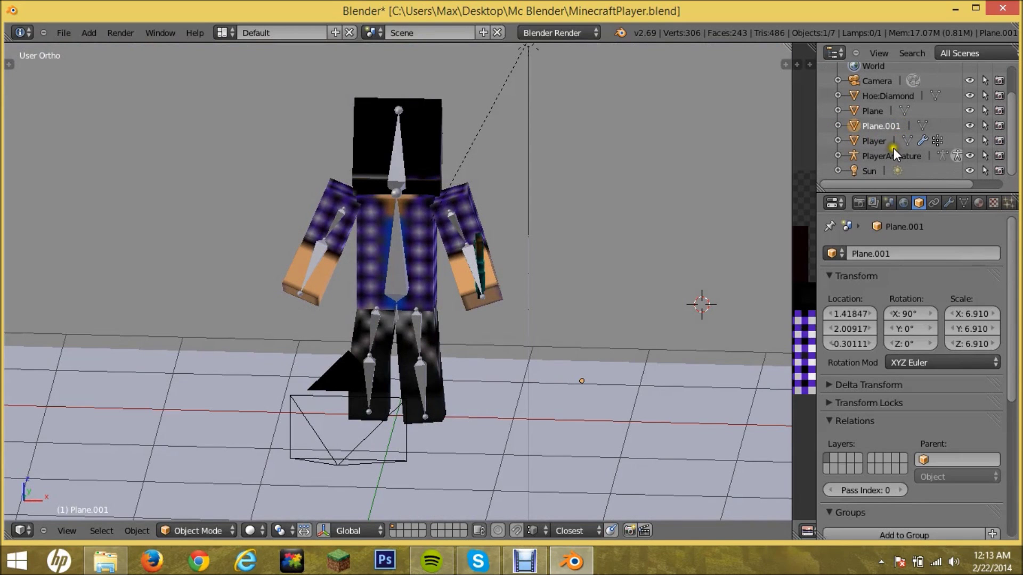
# Select PlayerArmature in pose mode, snapshot the screen, and view it near-front.
pyautogui.click(891, 157)
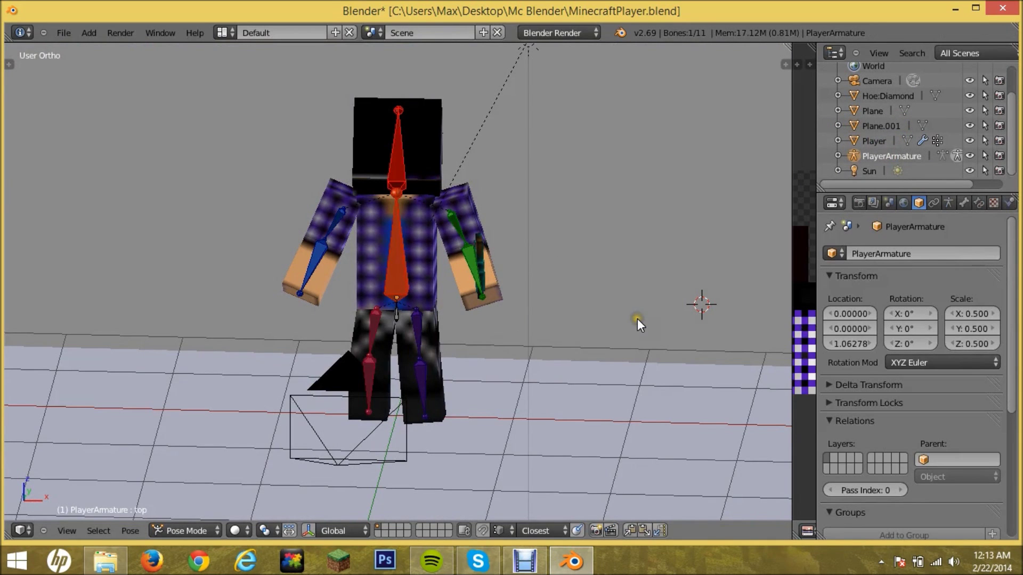
pyautogui.moveTo(637, 319)
pyautogui.mouseDown(button='middle')
pyautogui.moveTo(797, 288)
pyautogui.moveTo(783, 299)
pyautogui.moveTo(621, 287)
pyautogui.moveTo(615, 310)
pyautogui.moveTo(559, 262)
pyautogui.mouseUp(button='middle')
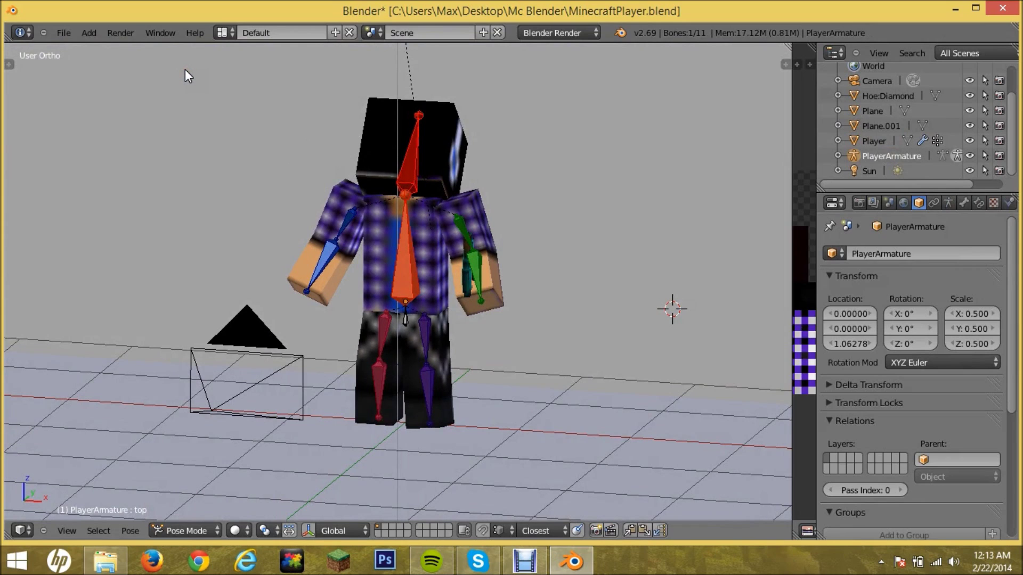
pyautogui.press('Print')
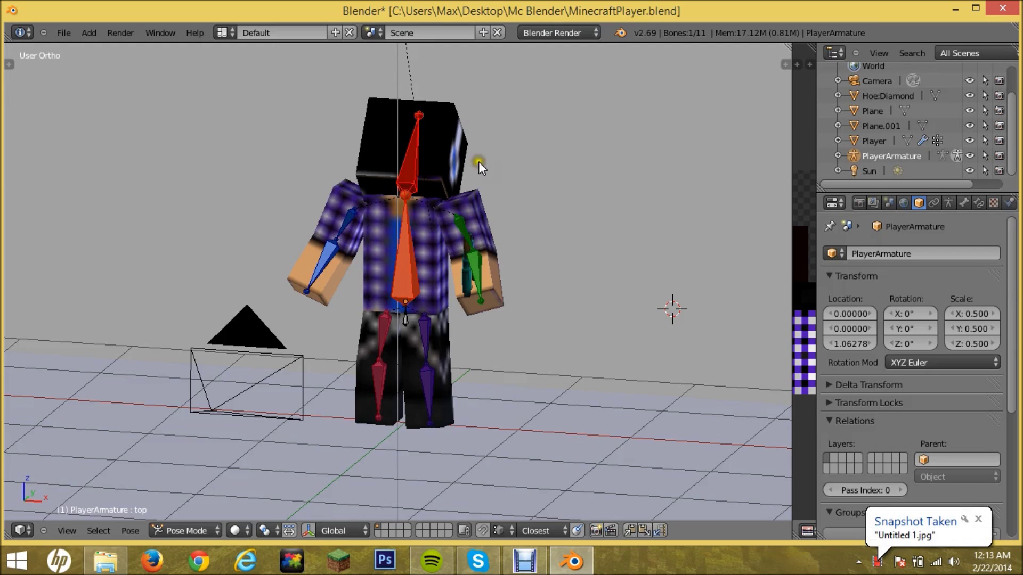
pyautogui.moveTo(550, 222)
pyautogui.mouseDown(button='middle')
pyautogui.moveTo(607, 230)
pyautogui.moveTo(574, 229)
pyautogui.mouseUp(button='middle')
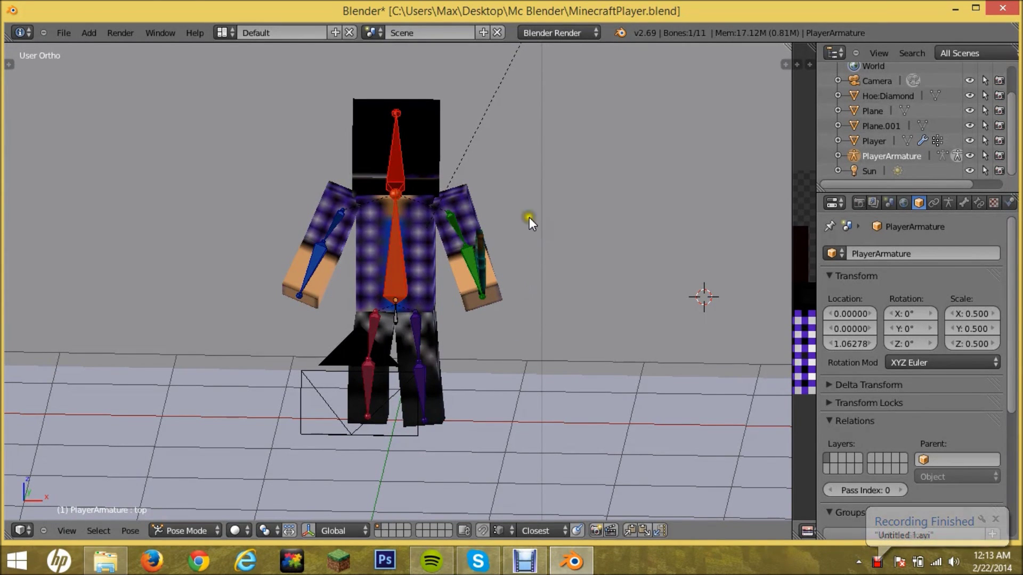
# Render Image from the Render menu and return to the rendered result.
pyautogui.click(120, 33)
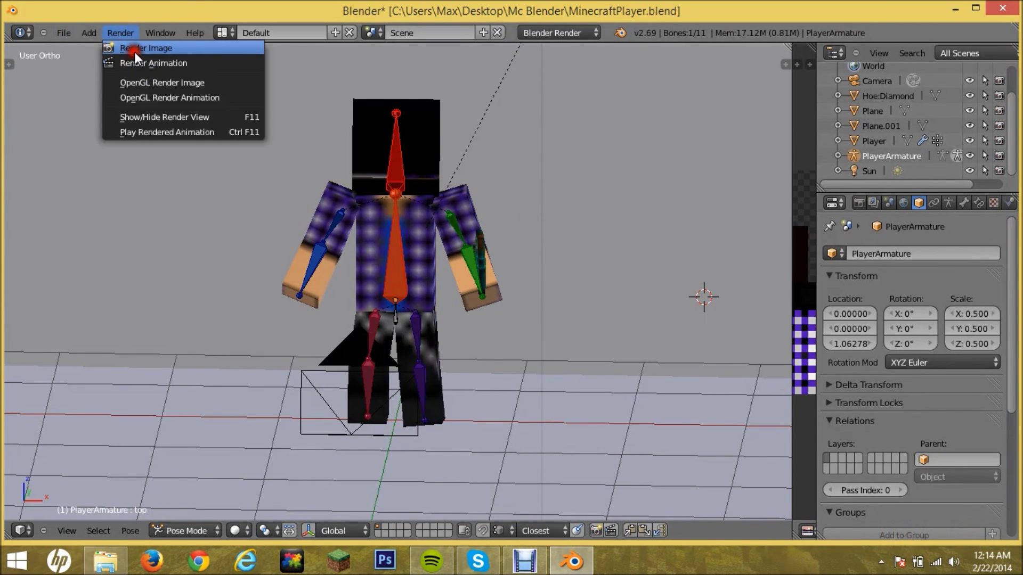
pyautogui.click(135, 53)
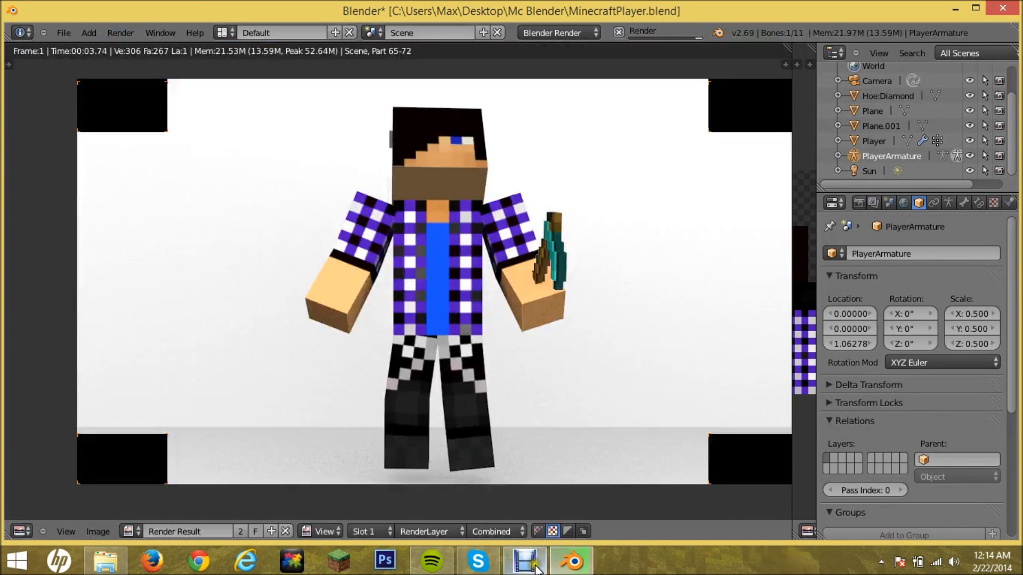
pyautogui.click(526, 562)
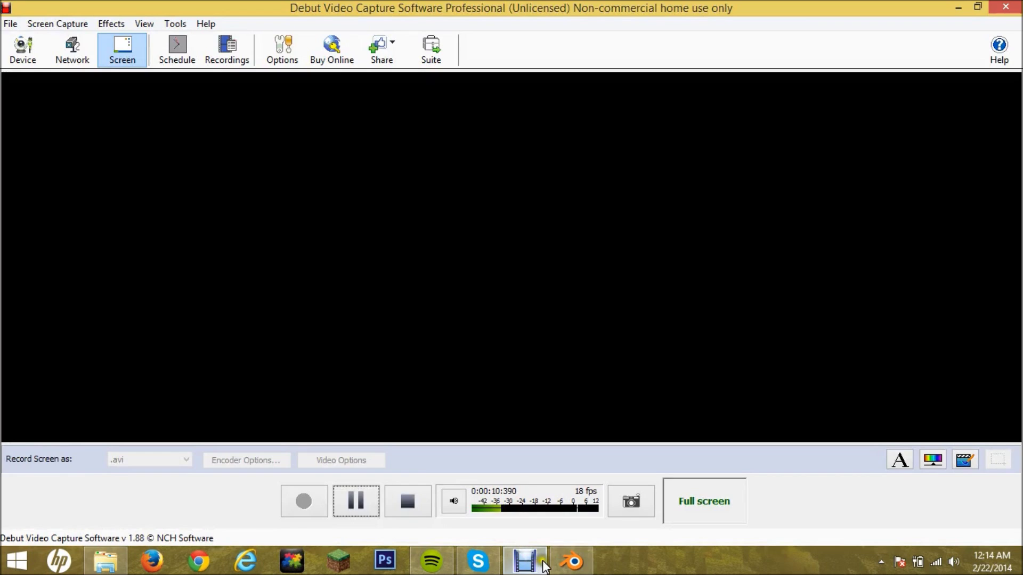
pyautogui.click(571, 562)
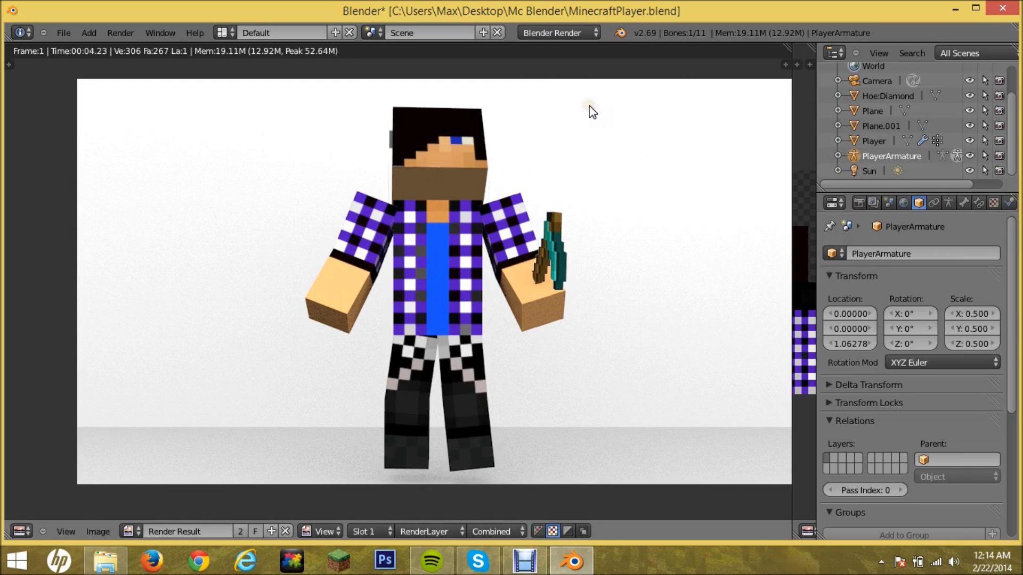
# Save the render screenshot to the Desktop as zombiesnailsrendertrail2.png.
pyautogui.hotkey('ctrl', 'F3')
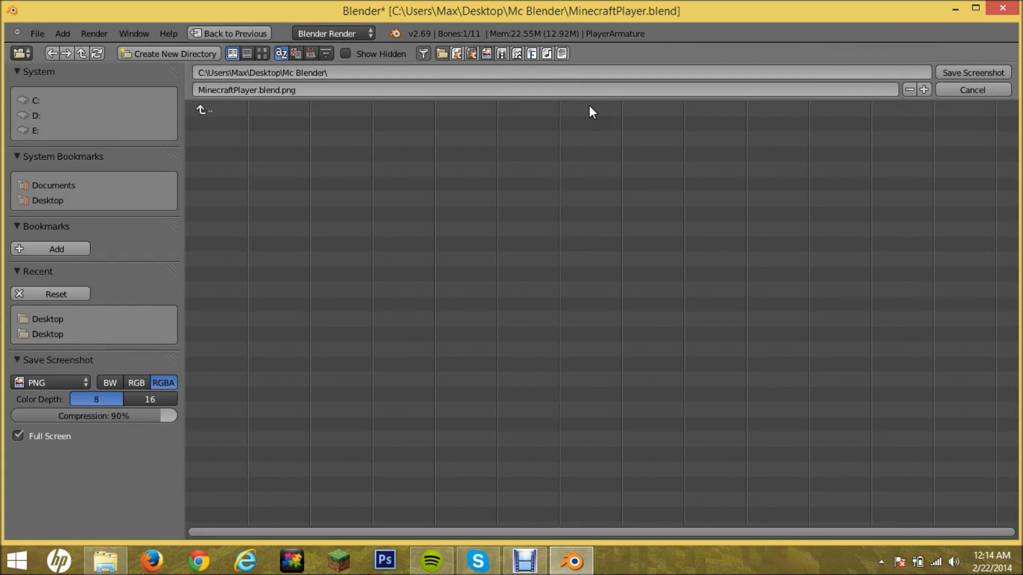
pyautogui.click(203, 112)
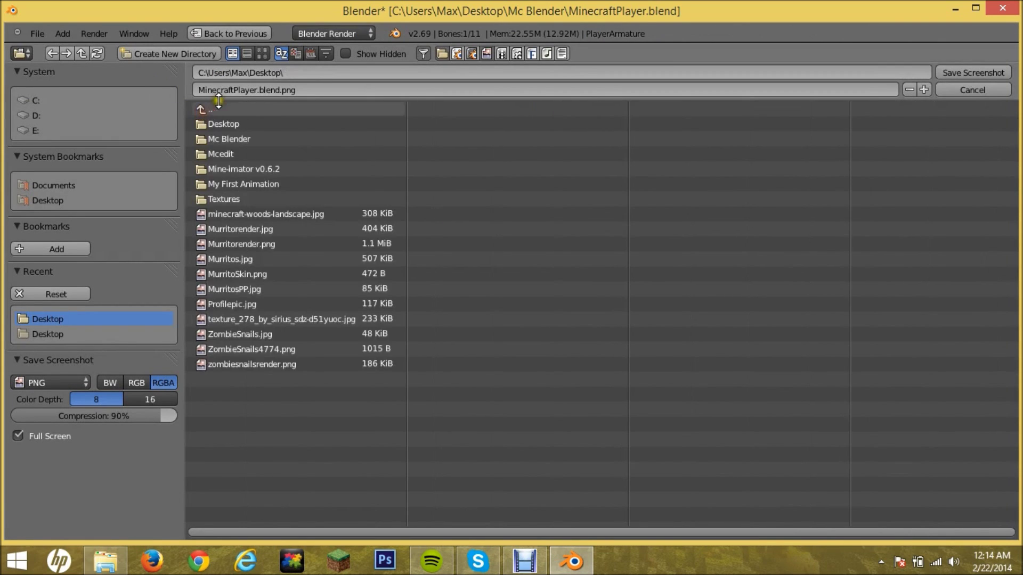
pyautogui.click(252, 91)
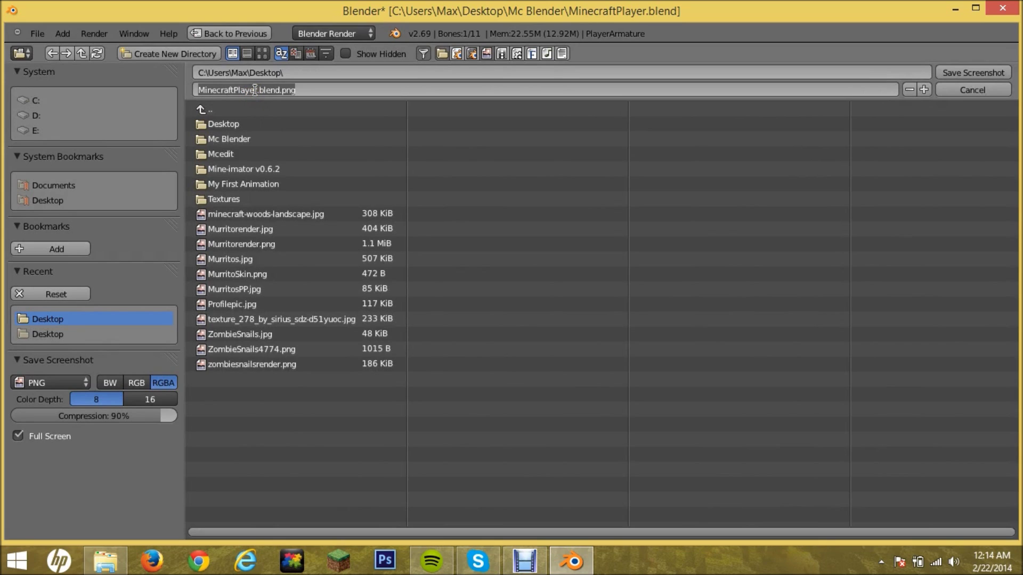
pyautogui.write('zombiesnailsrendertrail2')
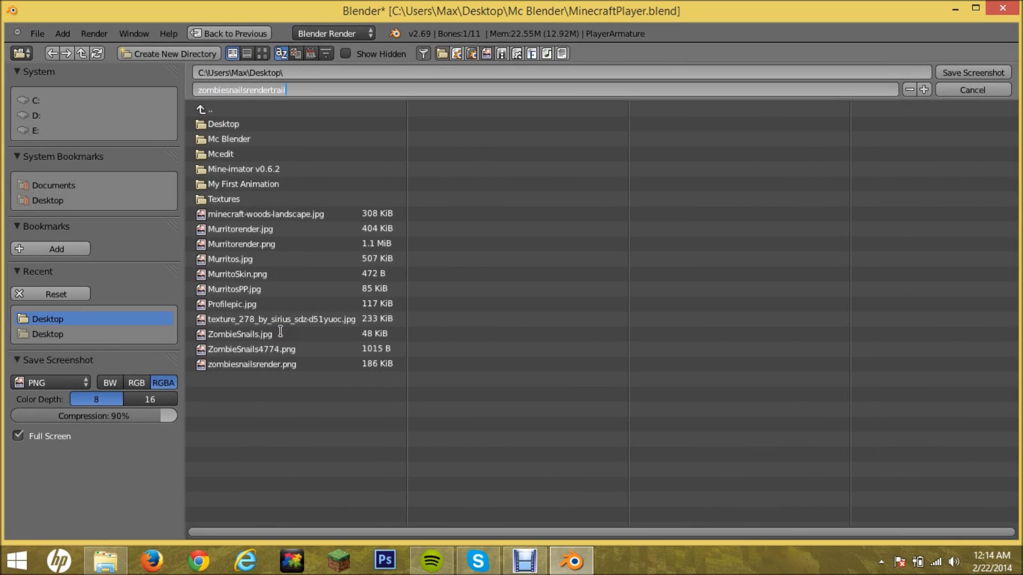
pyautogui.click(967, 72)
pyautogui.click(969, 73)
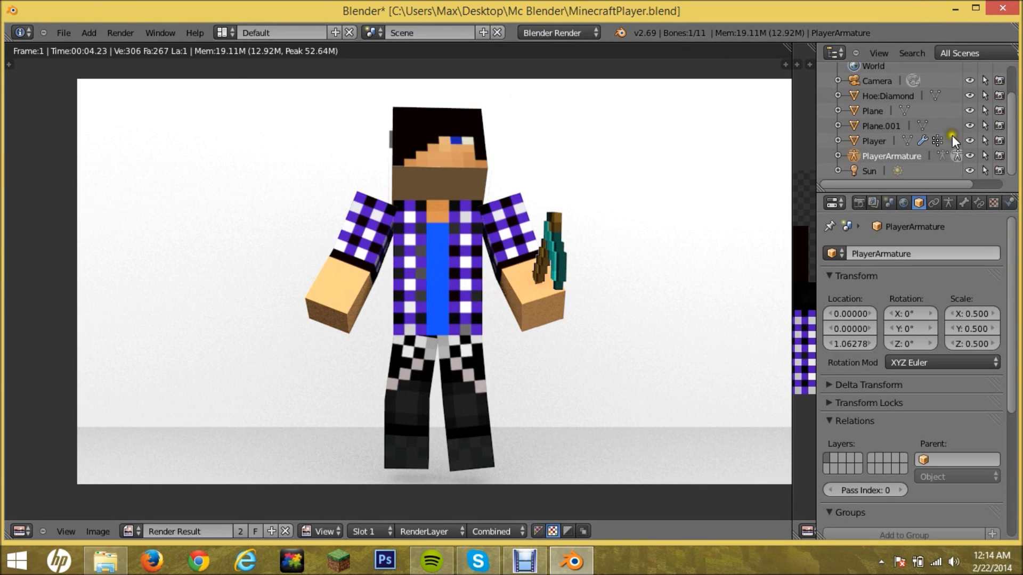
# Quit Blender, minimize the recorder, and open zombiesnailsrendertrail2.png in Paint.
pyautogui.click(1009, 10)
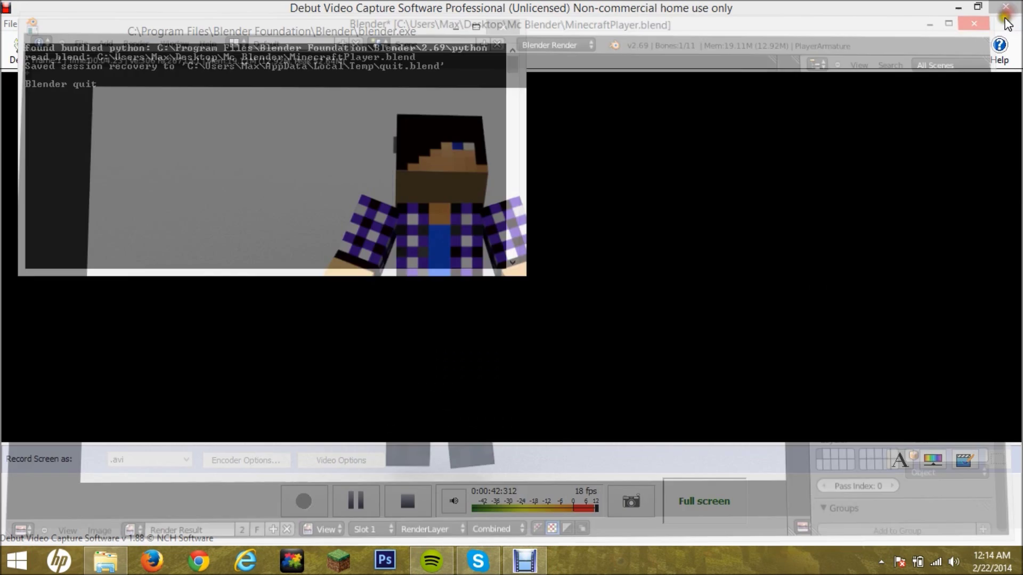
pyautogui.click(953, 7)
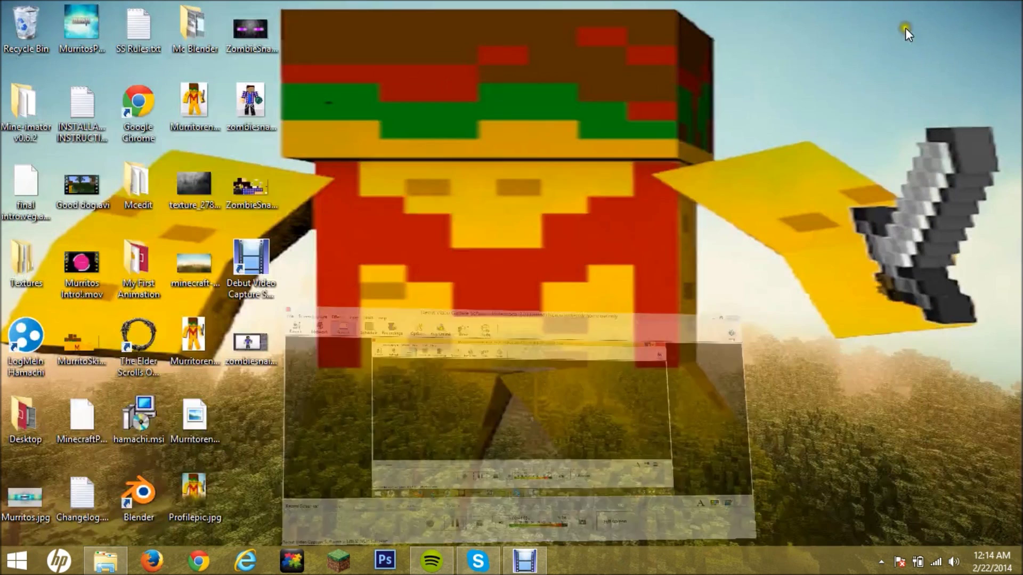
pyautogui.rightClick(273, 354)
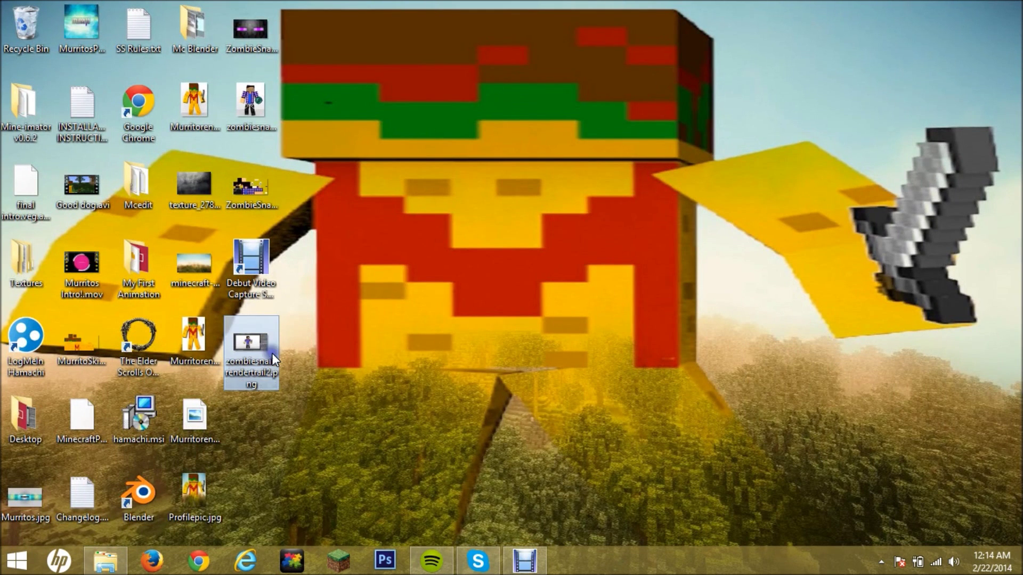
pyautogui.moveTo(331, 311)
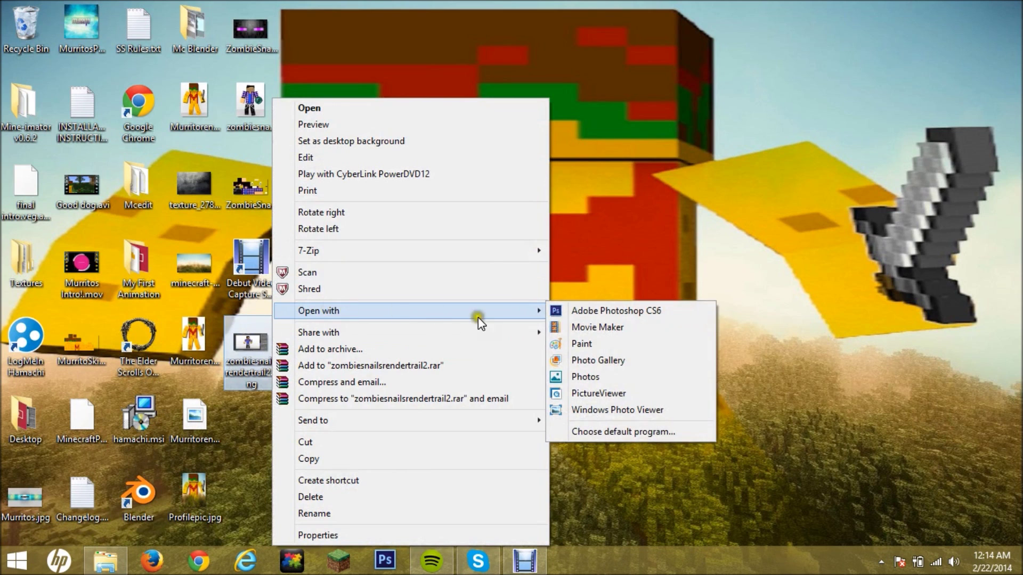
pyautogui.click(583, 343)
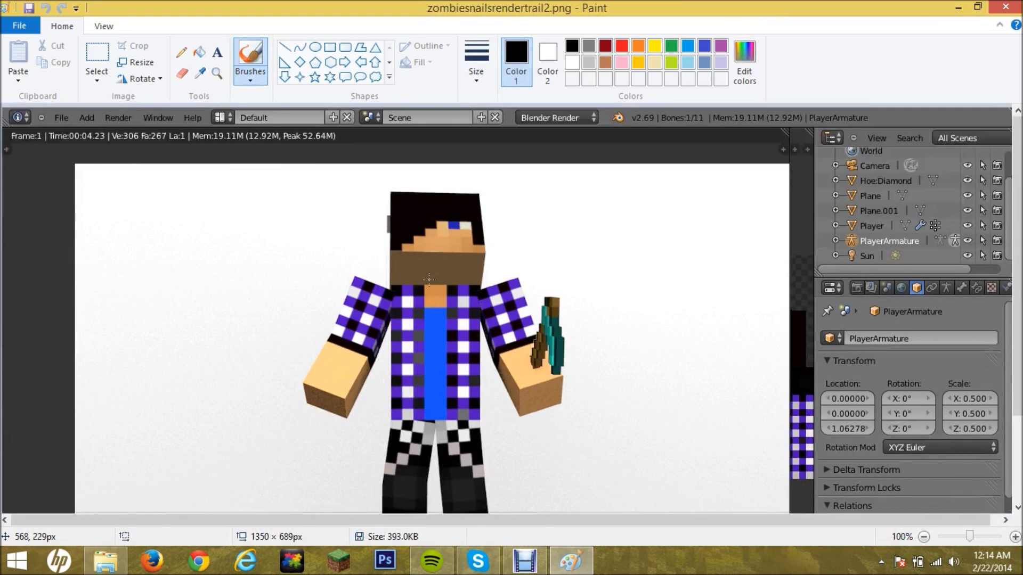
pyautogui.scroll(-3, 455, 285)
pyautogui.scroll(2, 450, 389)
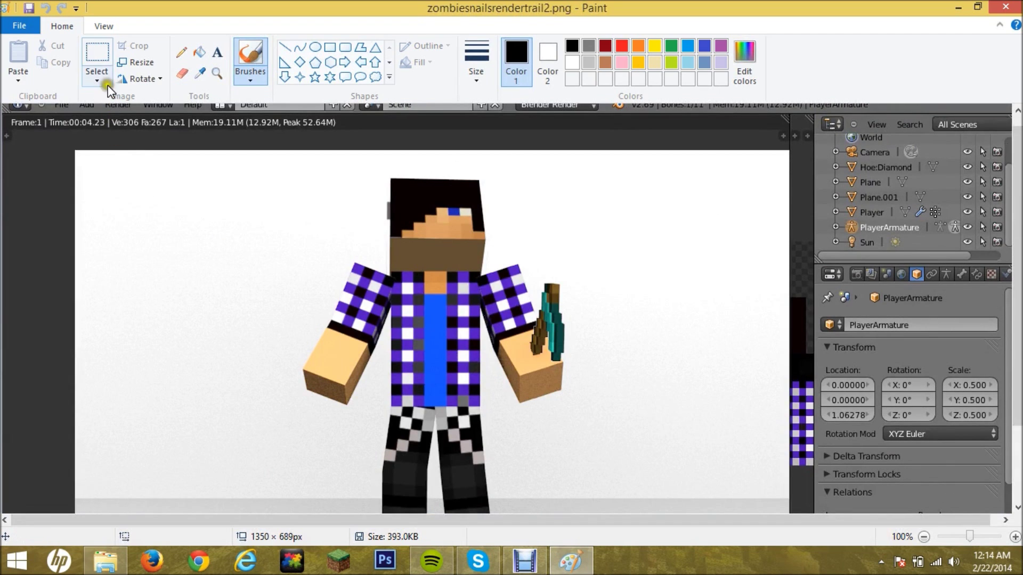
# Crop the render to a 442×489 px area around the character.
pyautogui.click(102, 57)
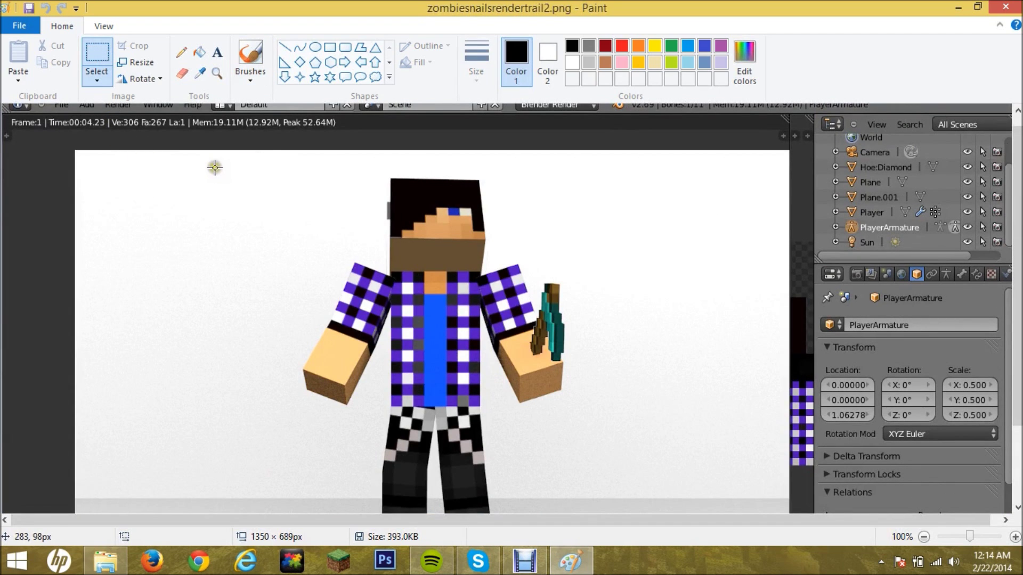
pyautogui.moveTo(214, 166)
pyautogui.mouseDown()
pyautogui.moveTo(639, 507)
pyautogui.moveTo(619, 446)
pyautogui.mouseUp()
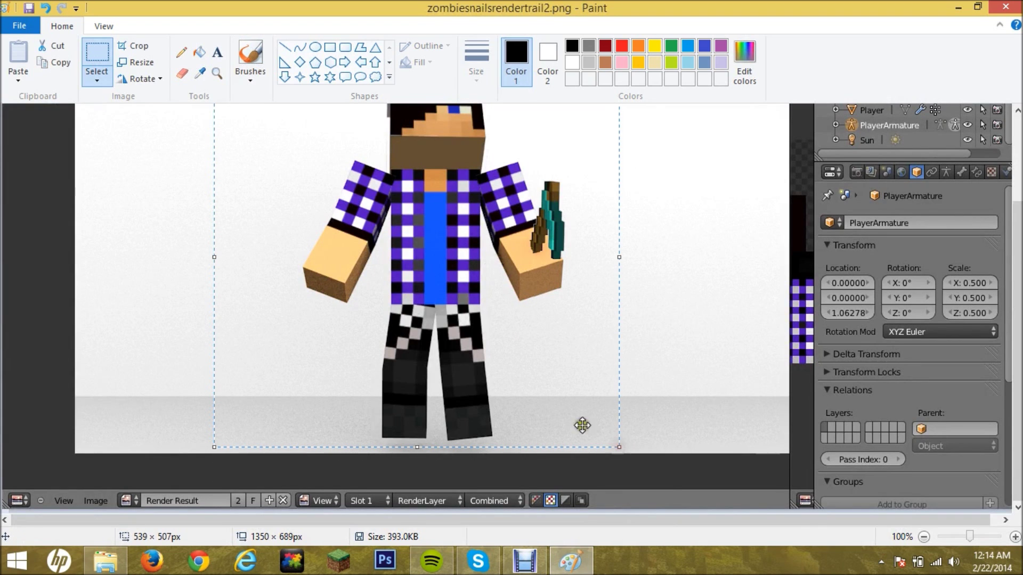
pyautogui.click(148, 45)
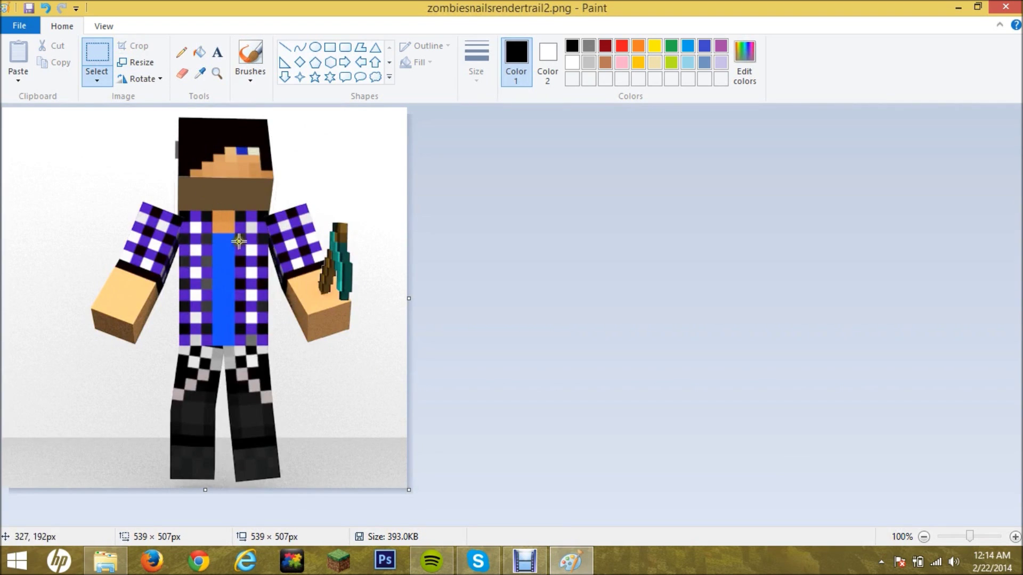
pyautogui.moveTo(46, 118); pyautogui.dragTo(374, 475)
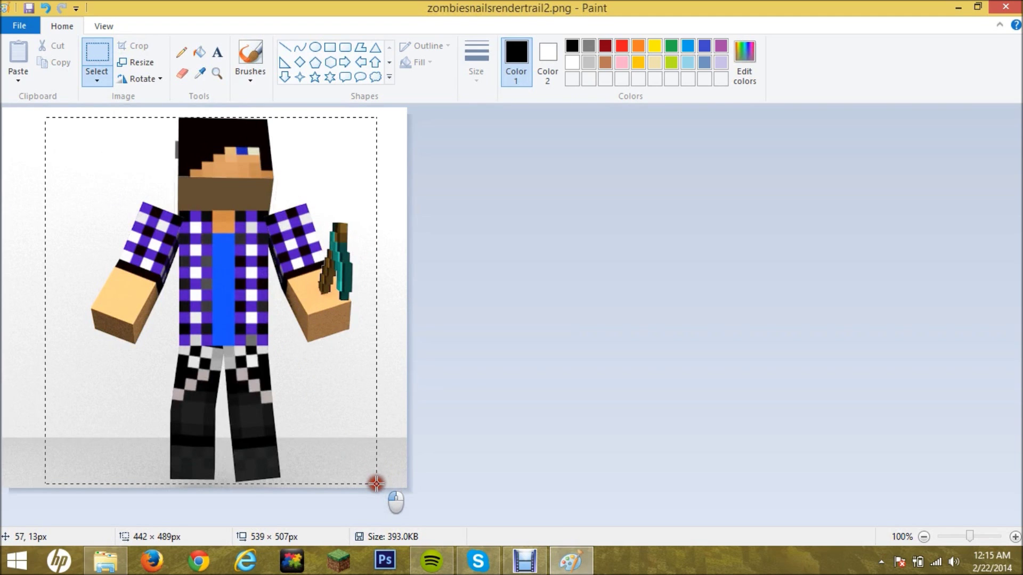
pyautogui.moveTo(374, 475); pyautogui.dragTo(377, 483)
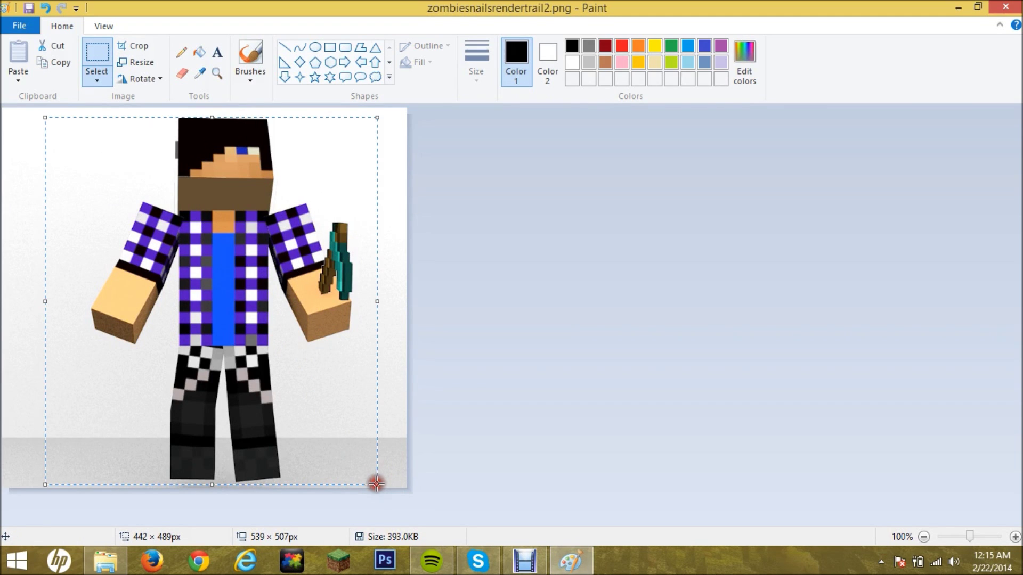
pyautogui.click(137, 45)
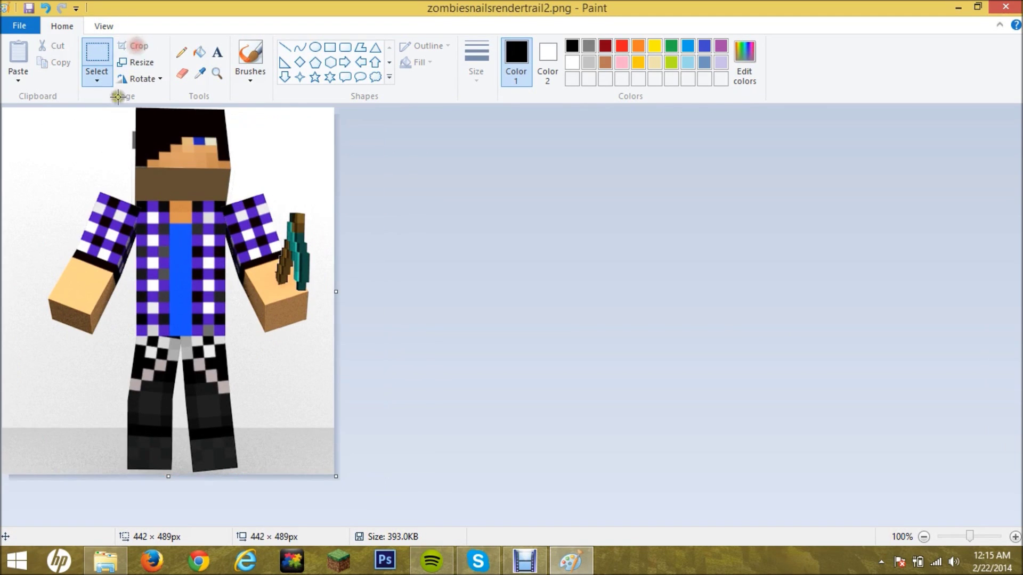
# Save the cropped picture from the File menu.
pyautogui.moveTo(38, 111)
pyautogui.mouseDown()
pyautogui.moveTo(74, 118)
pyautogui.moveTo(49, 112)
pyautogui.mouseUp()
pyautogui.rightClick(49, 112)
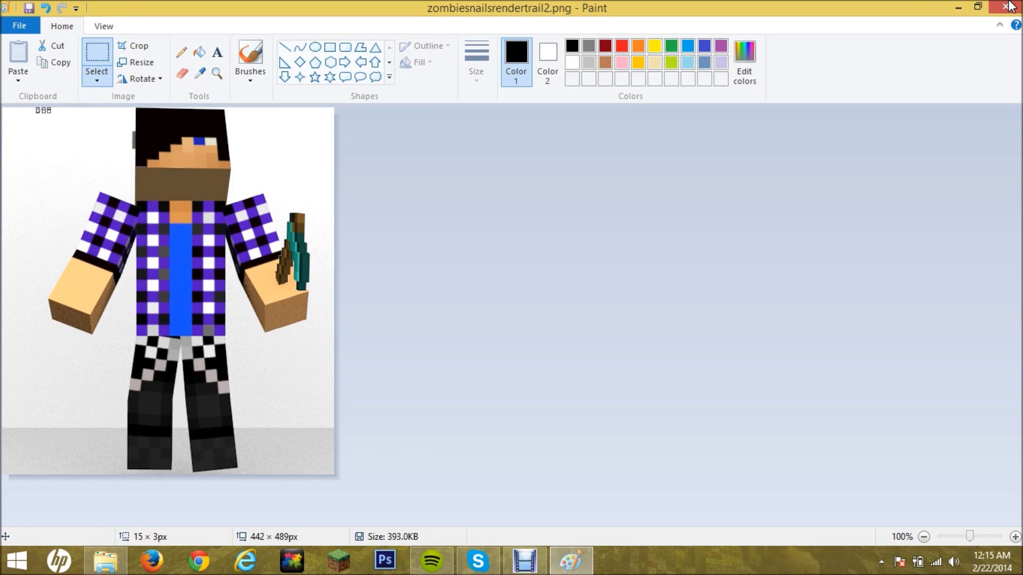
pyautogui.click(18, 23)
pyautogui.click(56, 120)
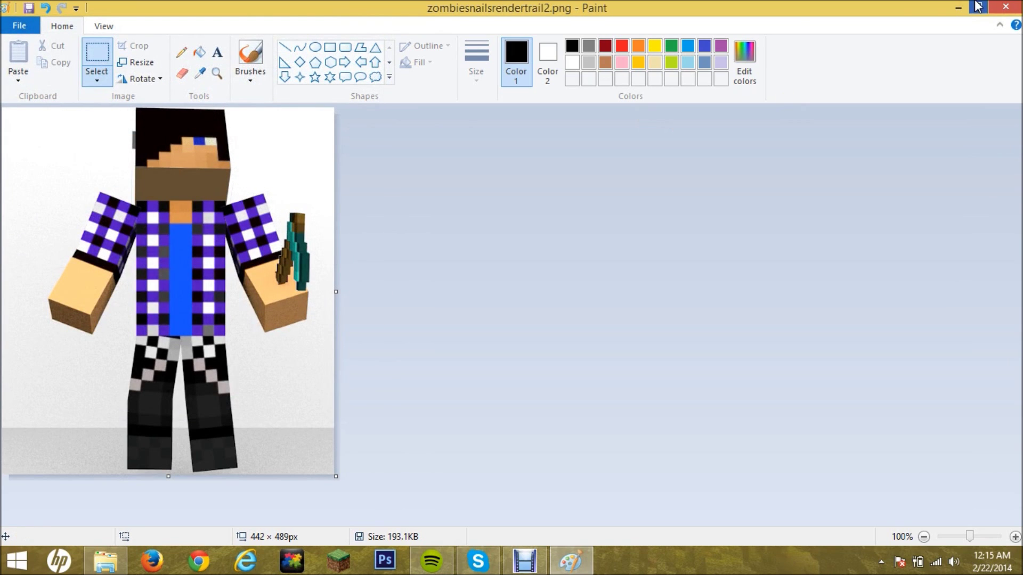
# Close Paint and open zombiesnailsrendertrail2.png with Adobe Photoshop CS6.
pyautogui.click(1005, 7)
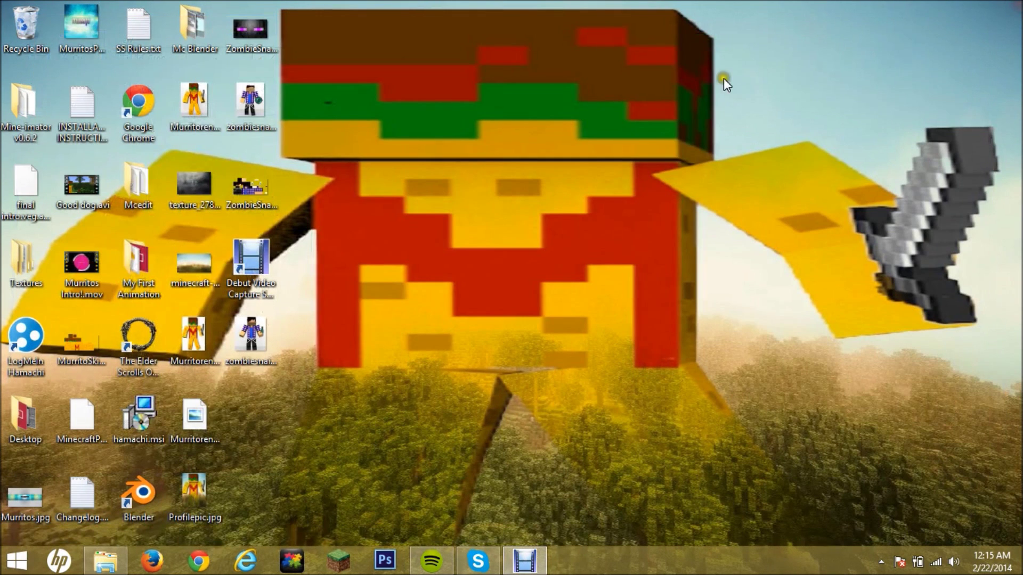
pyautogui.rightClick(272, 335)
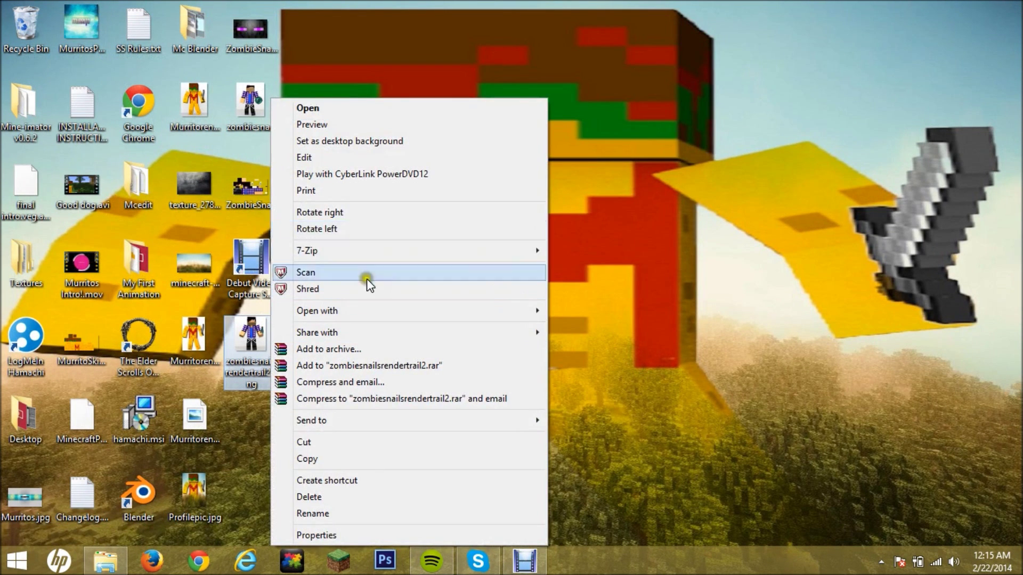
pyautogui.moveTo(317, 310)
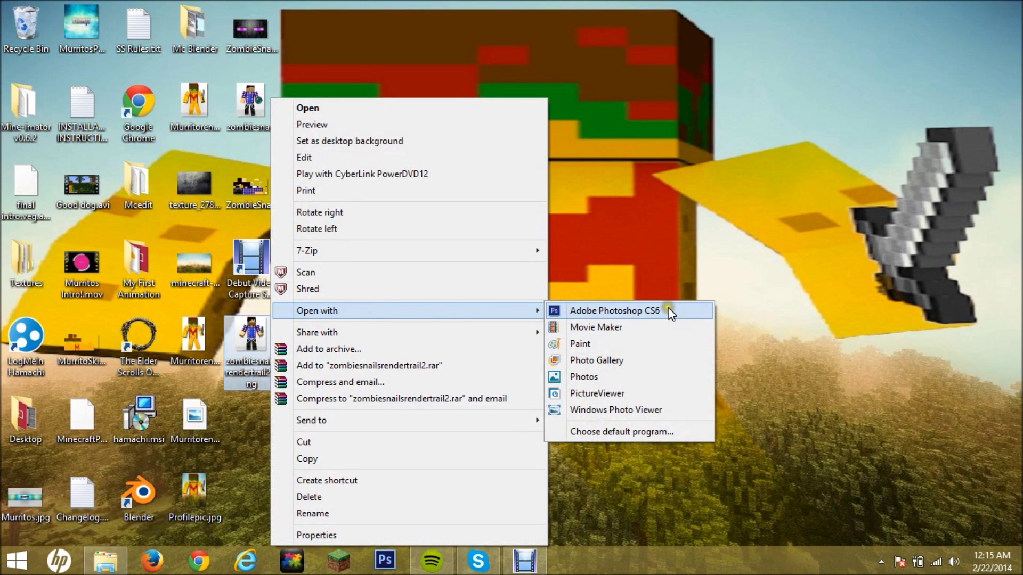
pyautogui.click(668, 311)
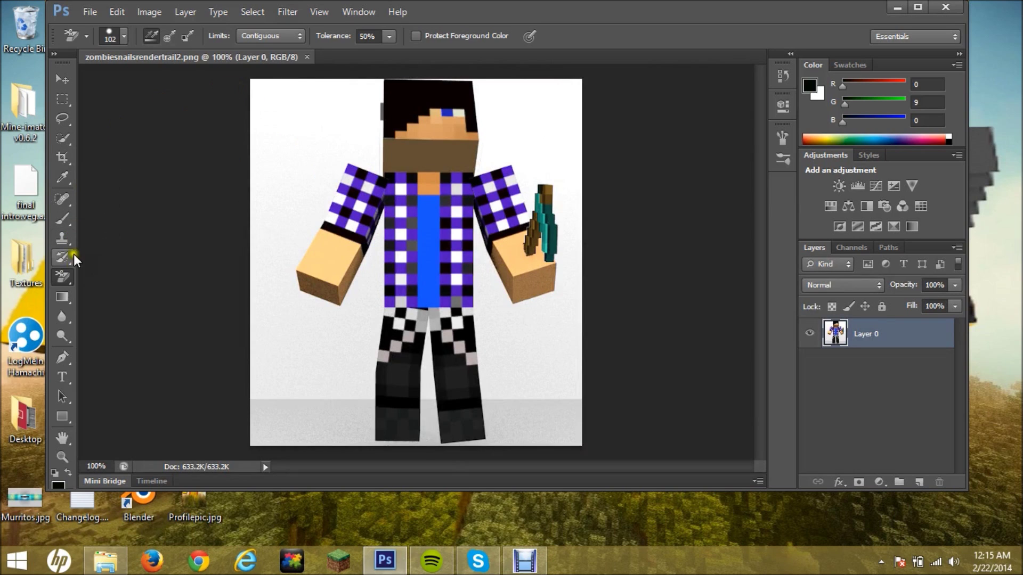
# Switch to the Background Eraser Tool and erase a first white patch at the top-left corner.
pyautogui.rightClick(67, 279)
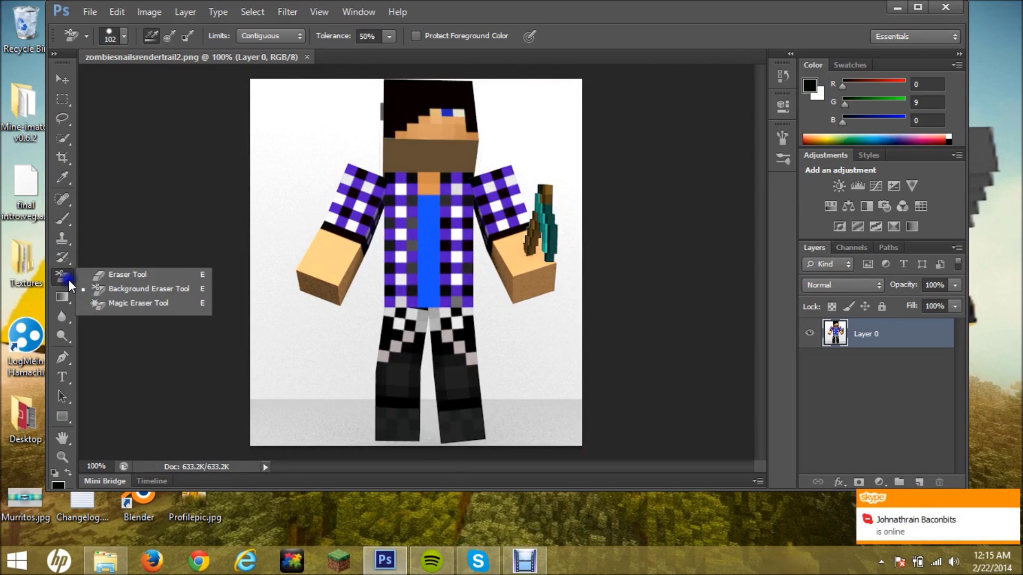
pyautogui.click(115, 290)
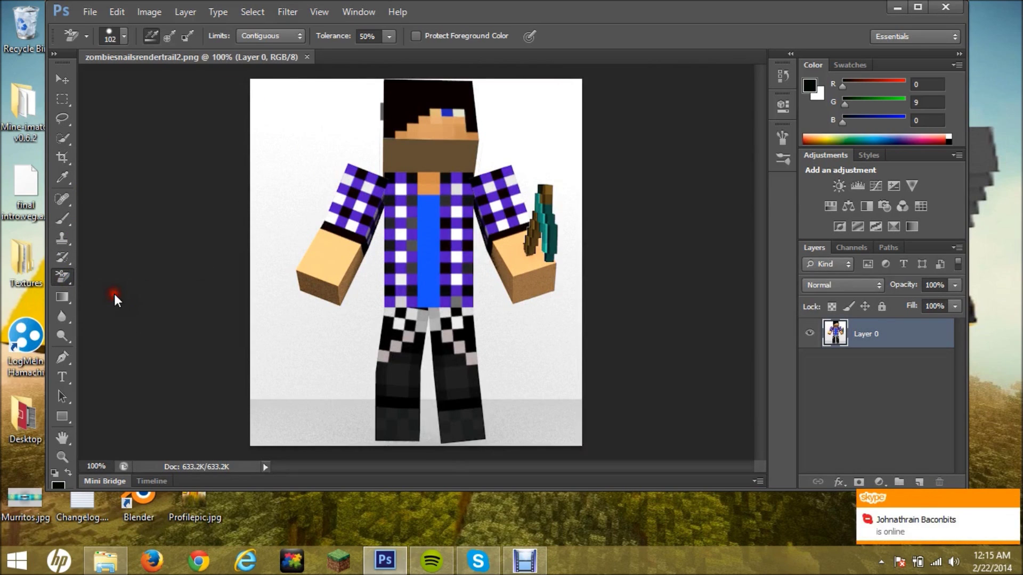
pyautogui.click(120, 35)
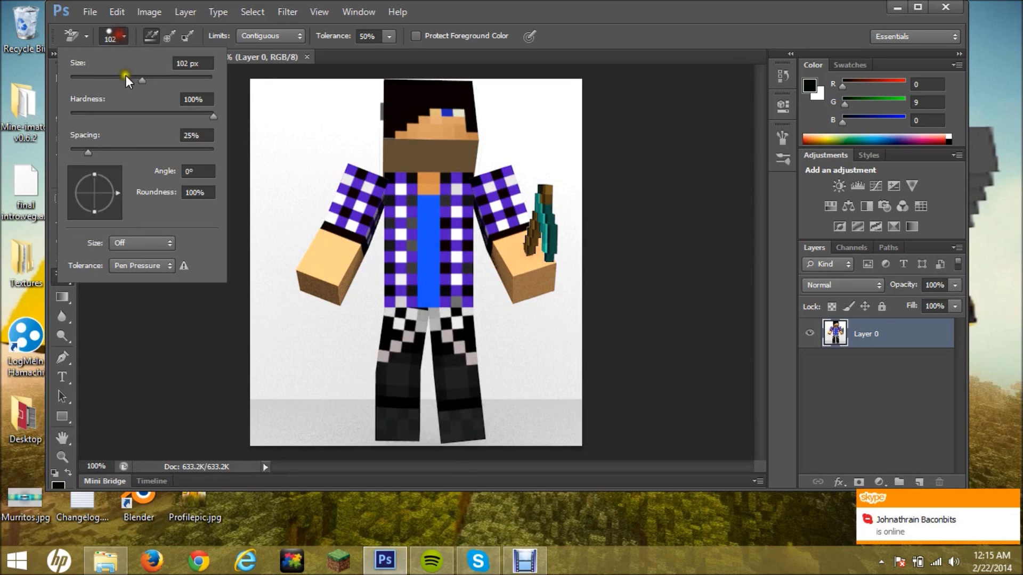
pyautogui.click(121, 34)
# Erase the white around the character's left side, head, right side and legs, then shrink the window.
pyautogui.click(272, 100)
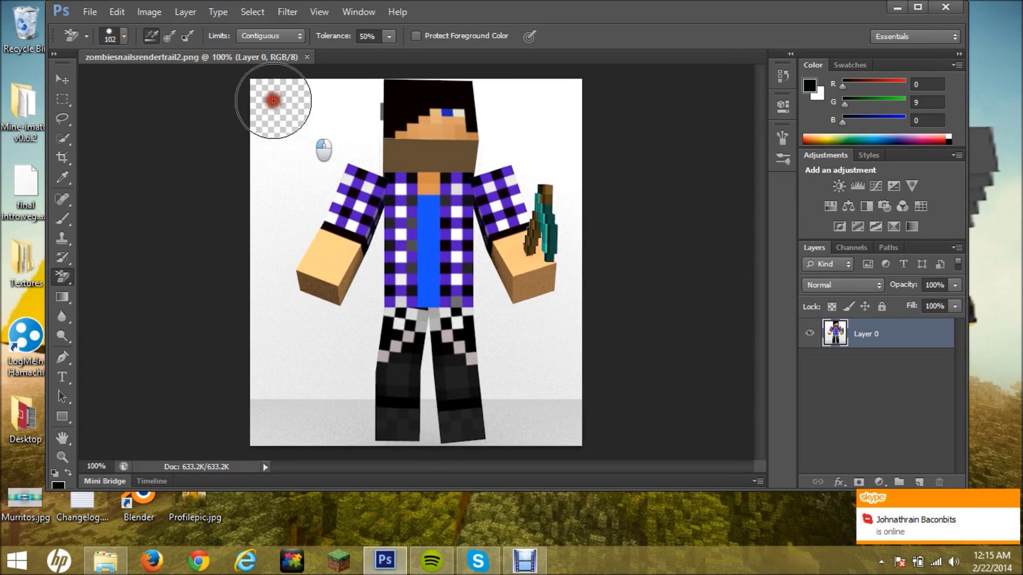
pyautogui.moveTo(272, 100)
pyautogui.mouseDown()
pyautogui.moveTo(277, 347)
pyautogui.moveTo(314, 434)
pyautogui.moveTo(353, 432)
pyautogui.moveTo(377, 251)
pyautogui.moveTo(312, 358)
pyautogui.moveTo(303, 297)
pyautogui.moveTo(276, 309)
pyautogui.moveTo(327, 132)
pyautogui.moveTo(331, 104)
pyautogui.moveTo(313, 91)
pyautogui.moveTo(368, 91)
pyautogui.moveTo(354, 91)
pyautogui.moveTo(354, 131)
pyautogui.moveTo(361, 153)
pyautogui.moveTo(370, 152)
pyautogui.mouseUp()
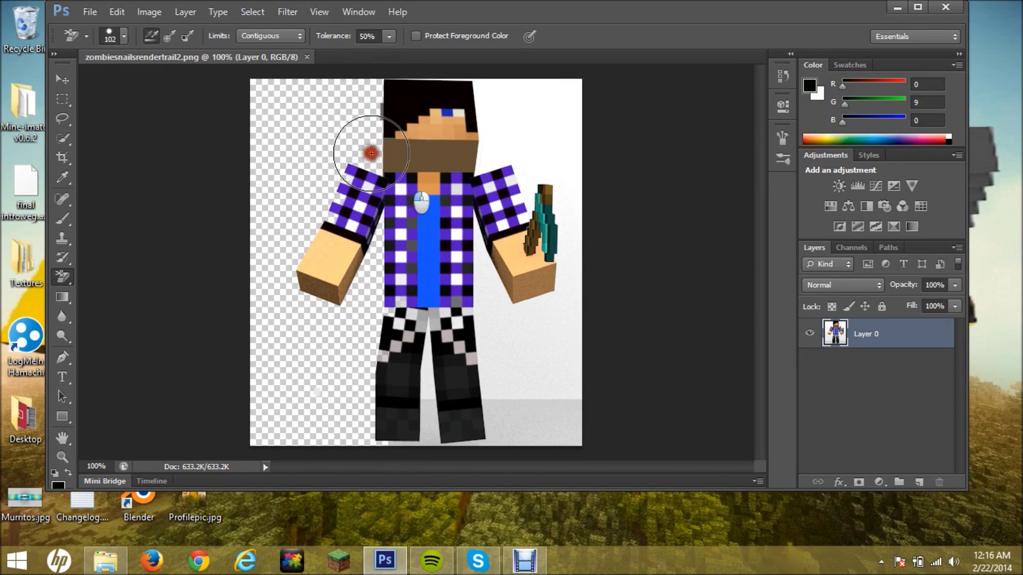
pyautogui.moveTo(493, 101)
pyautogui.mouseDown()
pyautogui.moveTo(559, 96)
pyautogui.moveTo(559, 141)
pyautogui.moveTo(490, 155)
pyautogui.moveTo(503, 193)
pyautogui.moveTo(530, 160)
pyautogui.moveTo(535, 188)
pyautogui.moveTo(538, 168)
pyautogui.moveTo(567, 178)
pyautogui.moveTo(550, 395)
pyautogui.moveTo(558, 432)
pyautogui.moveTo(501, 427)
pyautogui.moveTo(502, 343)
pyautogui.moveTo(522, 327)
pyautogui.moveTo(523, 308)
pyautogui.moveTo(511, 331)
pyautogui.moveTo(487, 308)
pyautogui.moveTo(477, 236)
pyautogui.mouseUp()
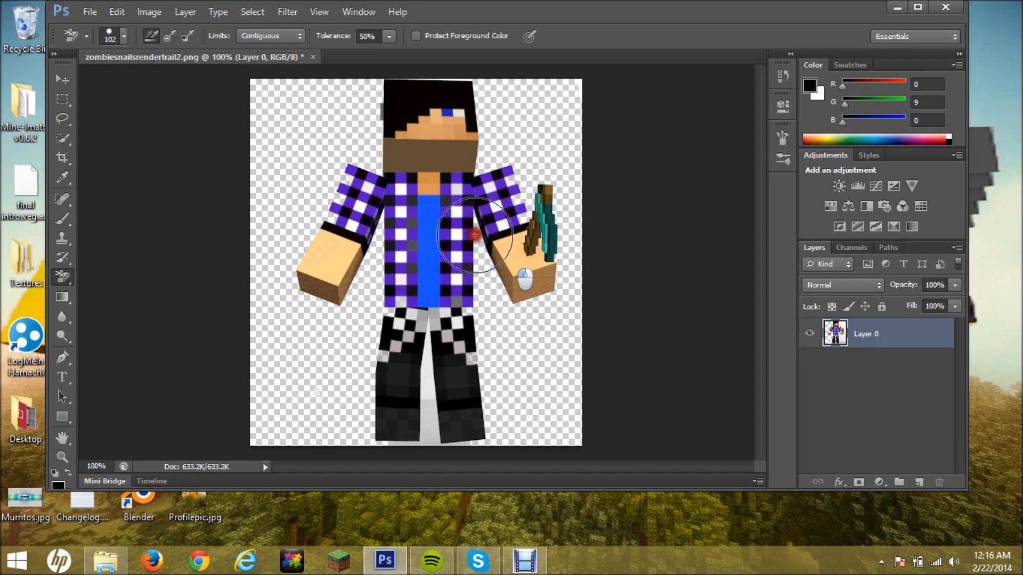
pyautogui.moveTo(483, 273); pyautogui.dragTo(508, 440)
pyautogui.moveTo(411, 433)
pyautogui.mouseDown()
pyautogui.moveTo(431, 409)
pyautogui.moveTo(425, 350)
pyautogui.mouseUp()
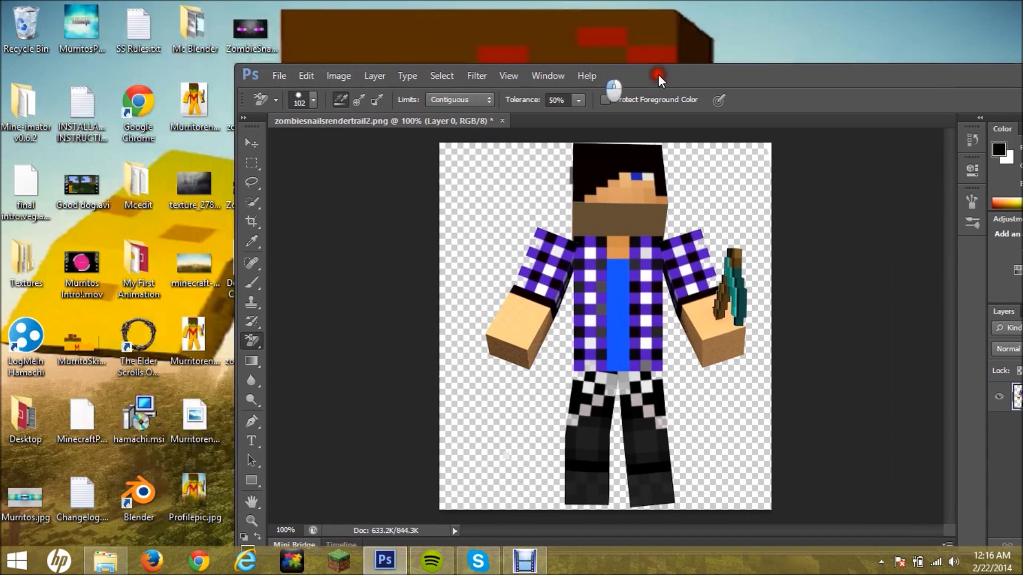
pyautogui.moveTo(430, 11)
pyautogui.mouseDown()
pyautogui.moveTo(712, 76)
pyautogui.moveTo(404, 73)
pyautogui.mouseUp()
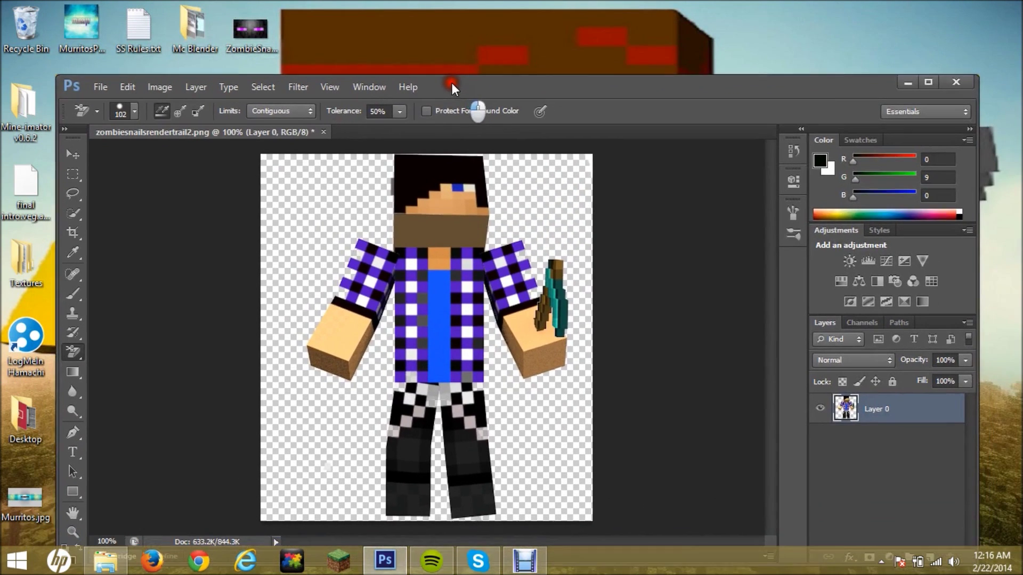
pyautogui.moveTo(250, 32)
pyautogui.mouseDown()
pyautogui.moveTo(385, 263)
pyautogui.moveTo(322, 35)
pyautogui.moveTo(305, 24)
pyautogui.mouseUp()
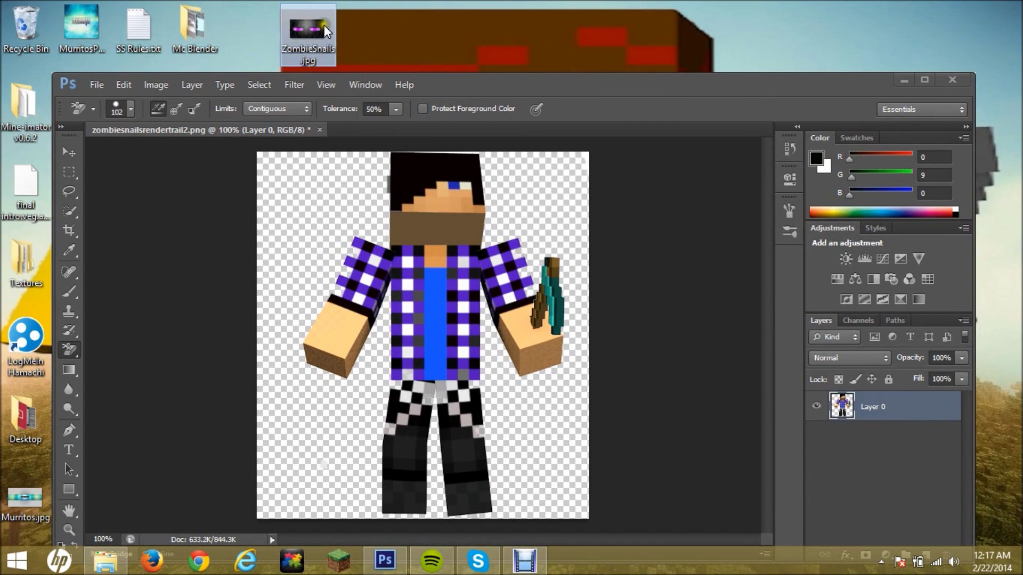
# Place the ZombieSnails image and make a small rectangular selection near its top-right.
pyautogui.click(478, 254)
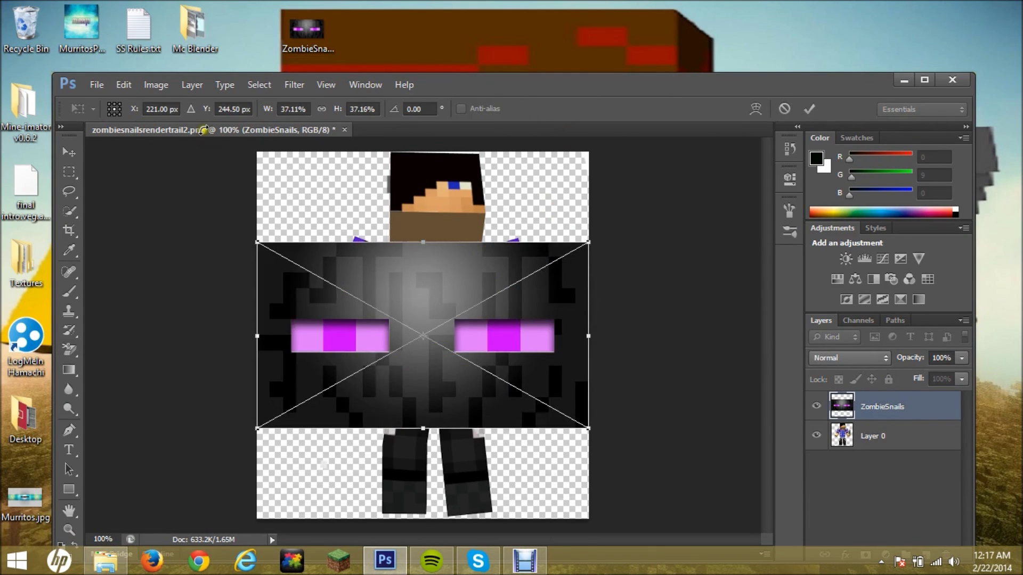
pyautogui.click(70, 171)
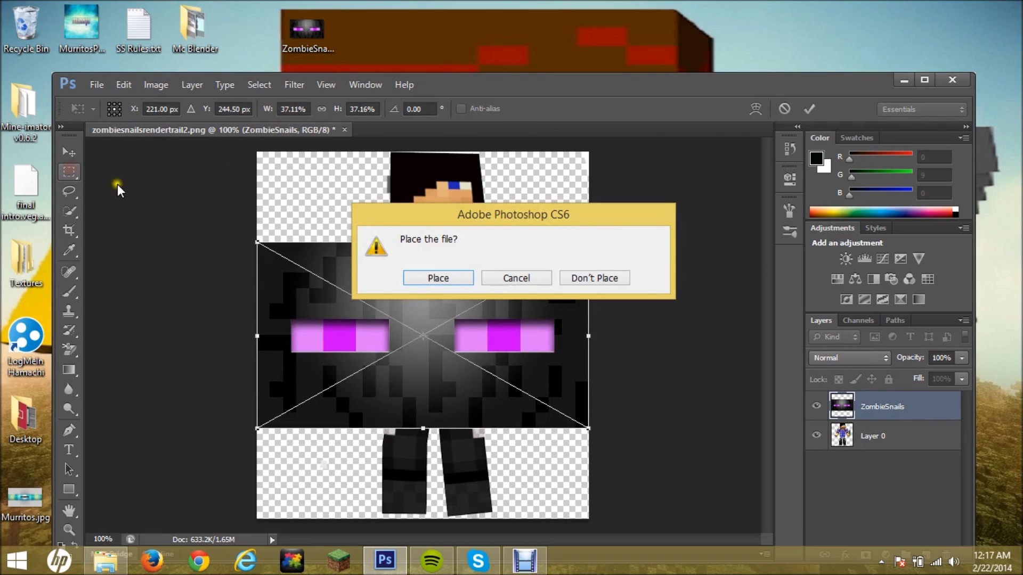
pyautogui.click(442, 277)
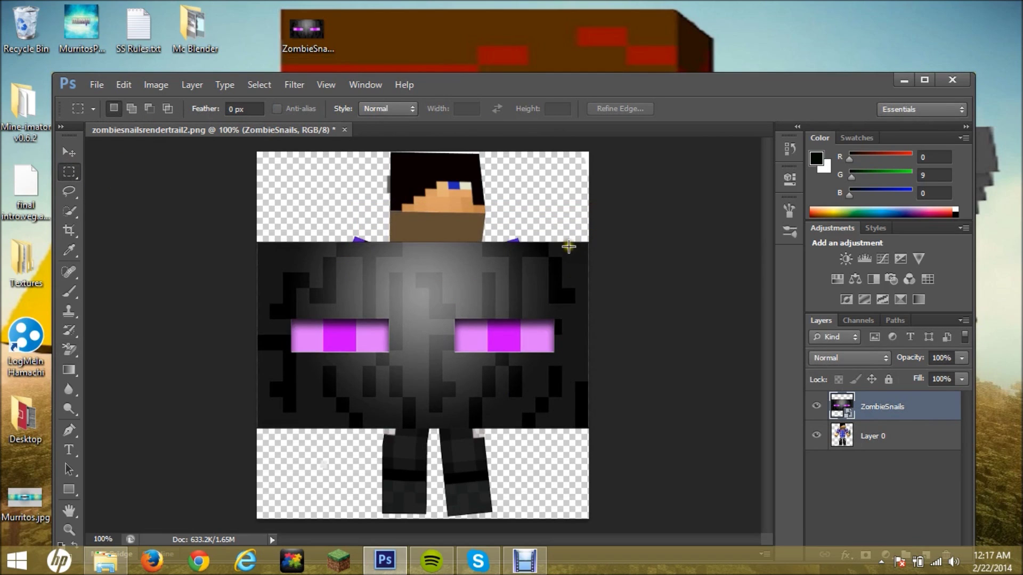
pyautogui.moveTo(568, 247); pyautogui.dragTo(552, 264)
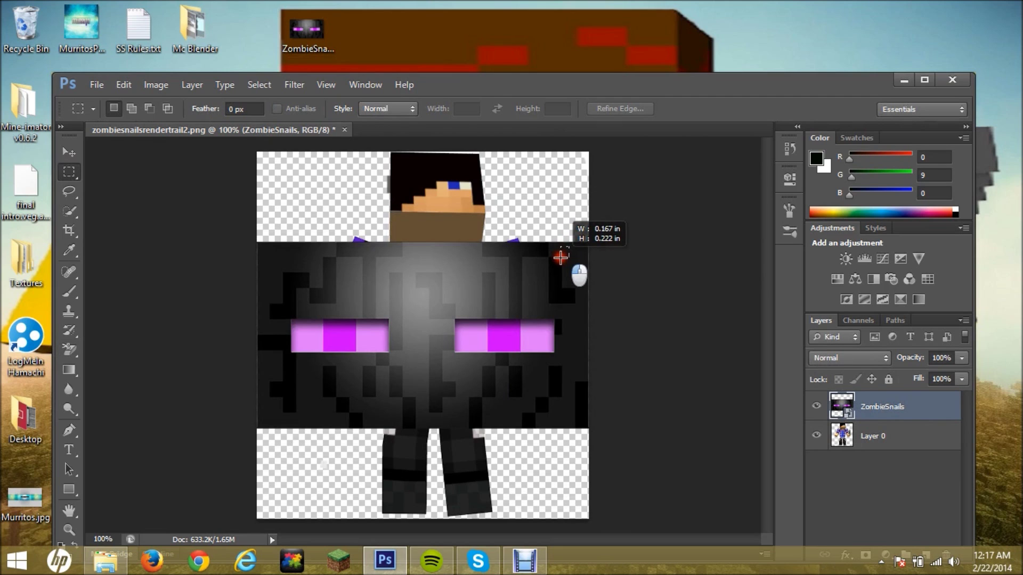
# Step backward to remove the selection and ZombieSnails layer, then drag ZombieSnails in again.
pyautogui.click(123, 83)
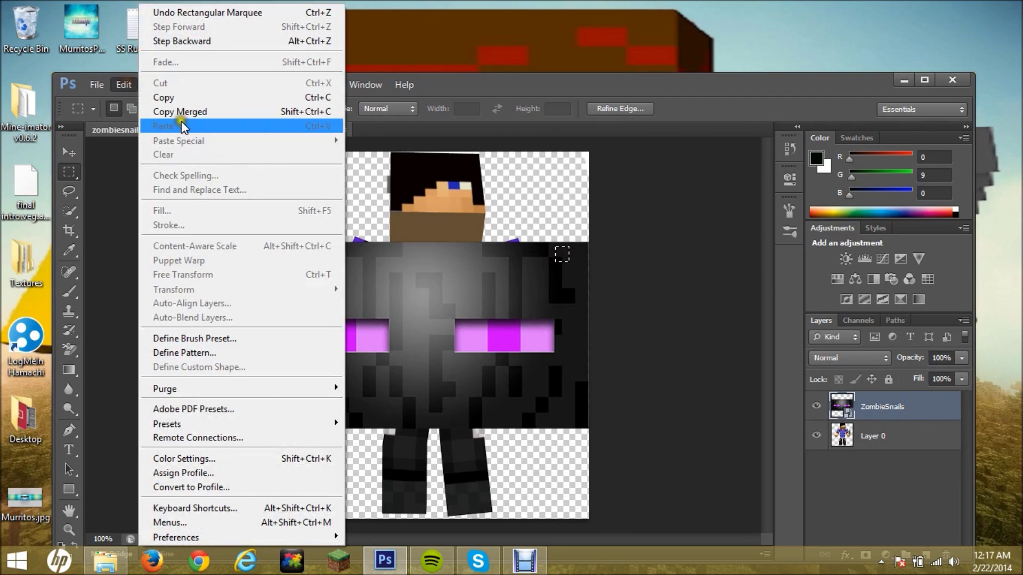
pyautogui.click(184, 41)
pyautogui.click(157, 69)
pyautogui.click(124, 84)
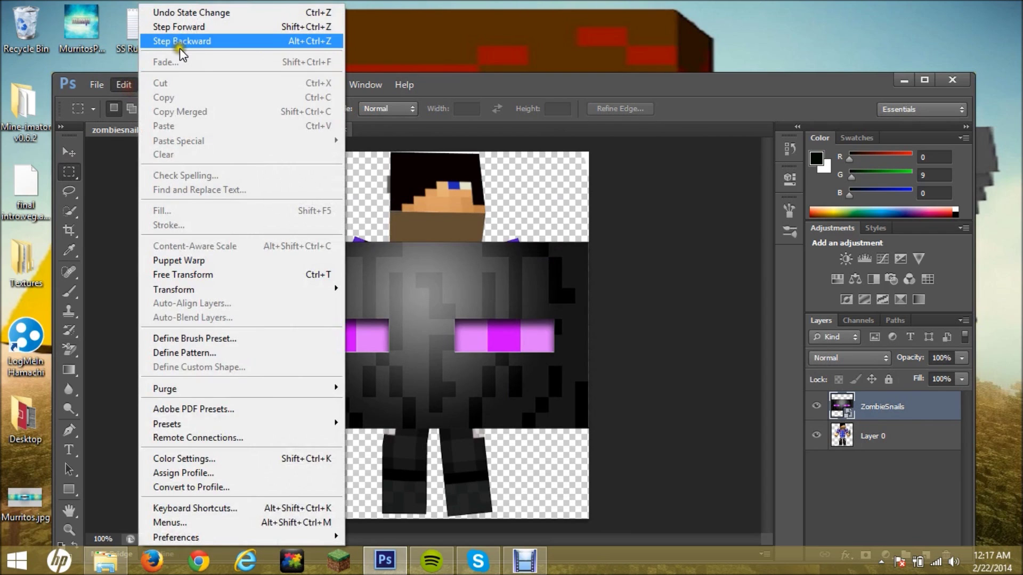
pyautogui.click(184, 41)
pyautogui.click(301, 44)
pyautogui.click(346, 276)
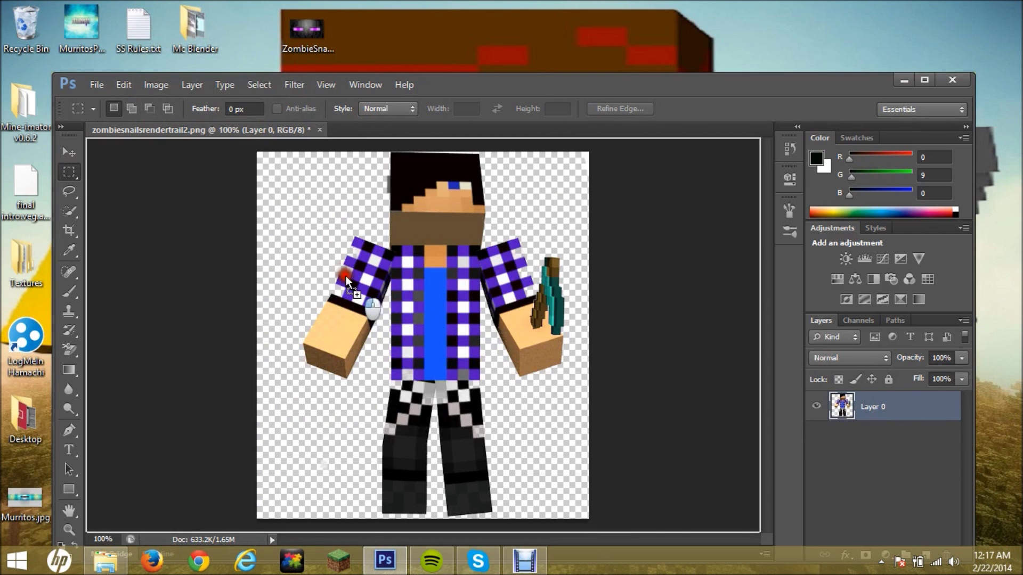
# Drop the ZombieSnails image in and stretch it to fill the whole canvas.
pyautogui.click(575, 265)
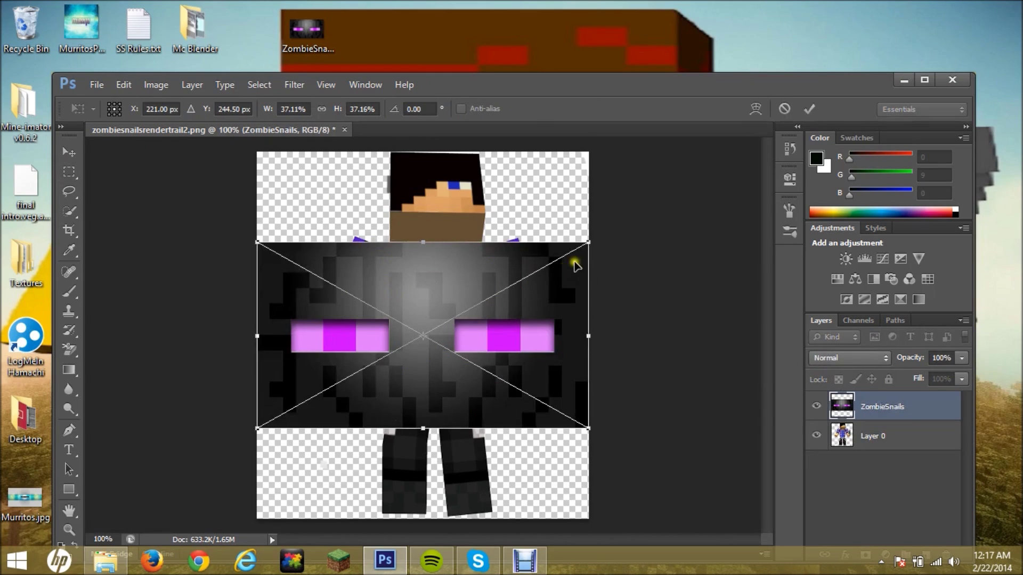
pyautogui.moveTo(588, 240); pyautogui.dragTo(593, 239)
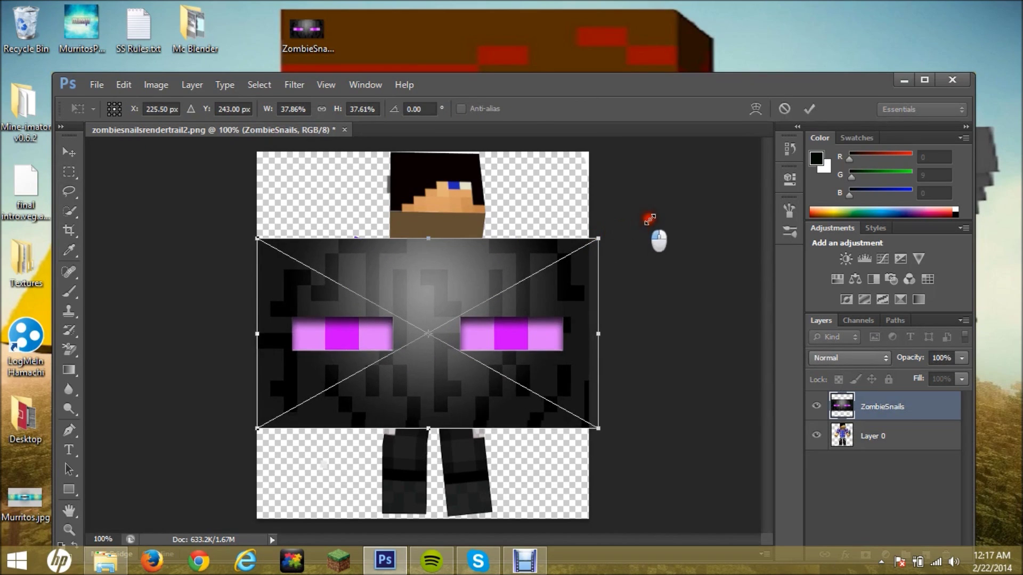
pyautogui.moveTo(649, 218)
pyautogui.mouseDown()
pyautogui.moveTo(638, 204)
pyautogui.moveTo(575, 214)
pyautogui.mouseUp()
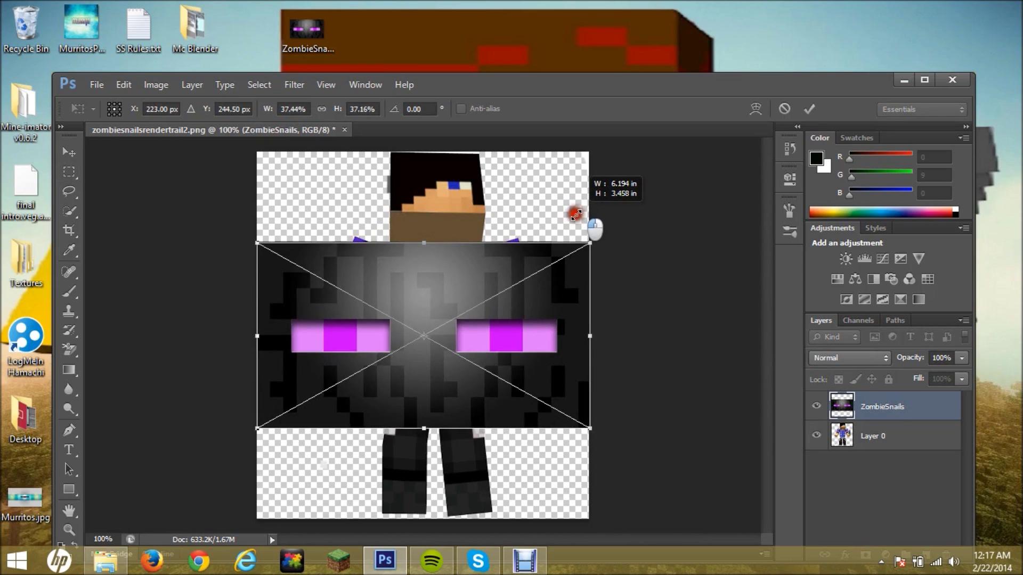
pyautogui.moveTo(573, 214); pyautogui.dragTo(570, 217)
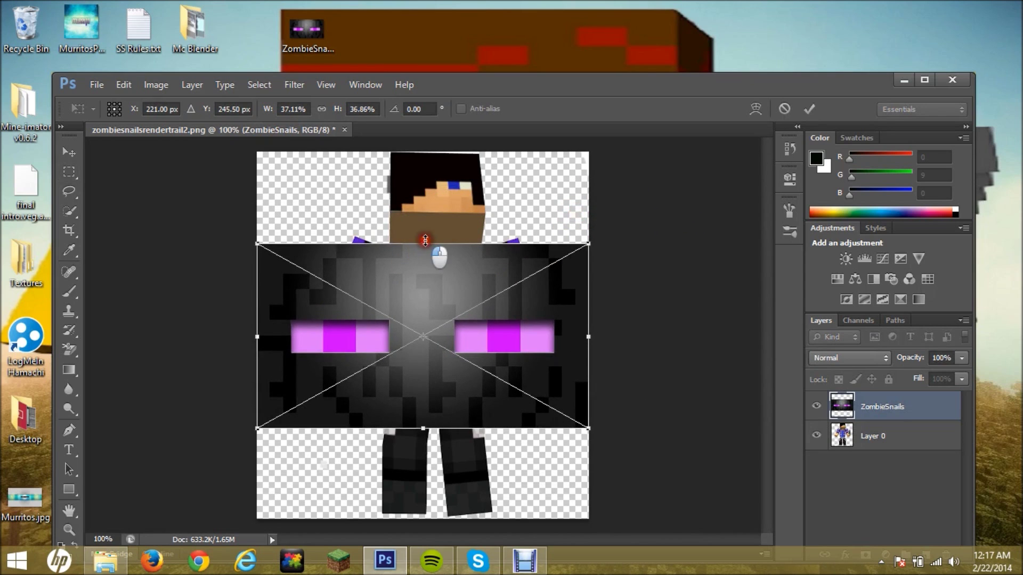
pyautogui.moveTo(425, 241); pyautogui.dragTo(434, 144)
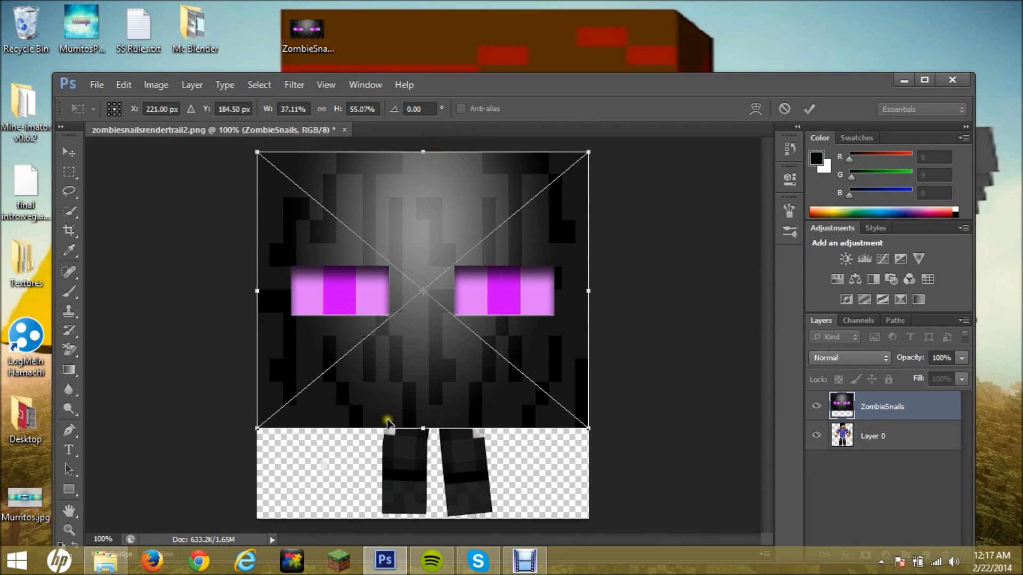
pyautogui.moveTo(426, 424); pyautogui.dragTo(426, 520)
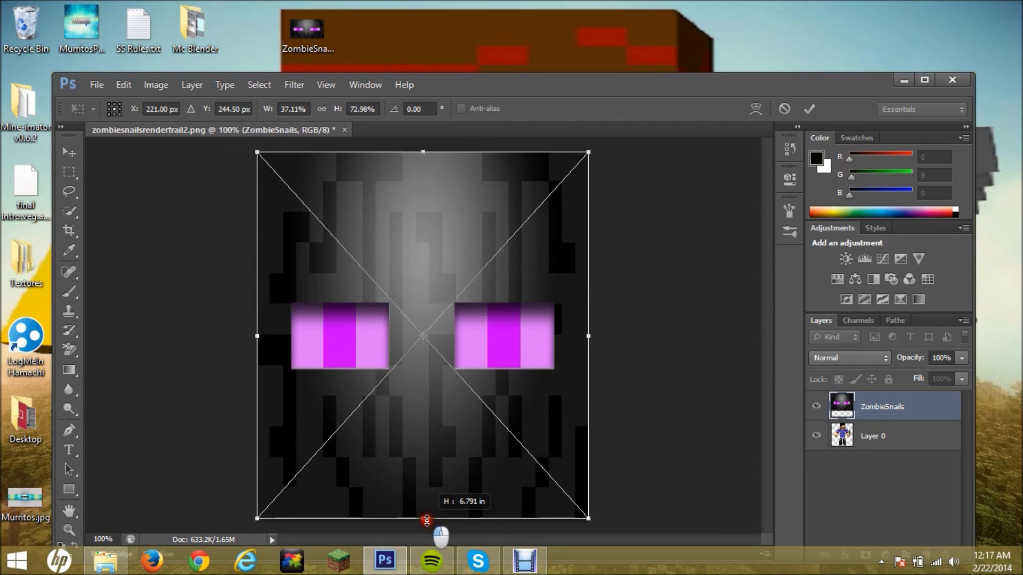
pyautogui.moveTo(257, 336); pyautogui.dragTo(241, 342)
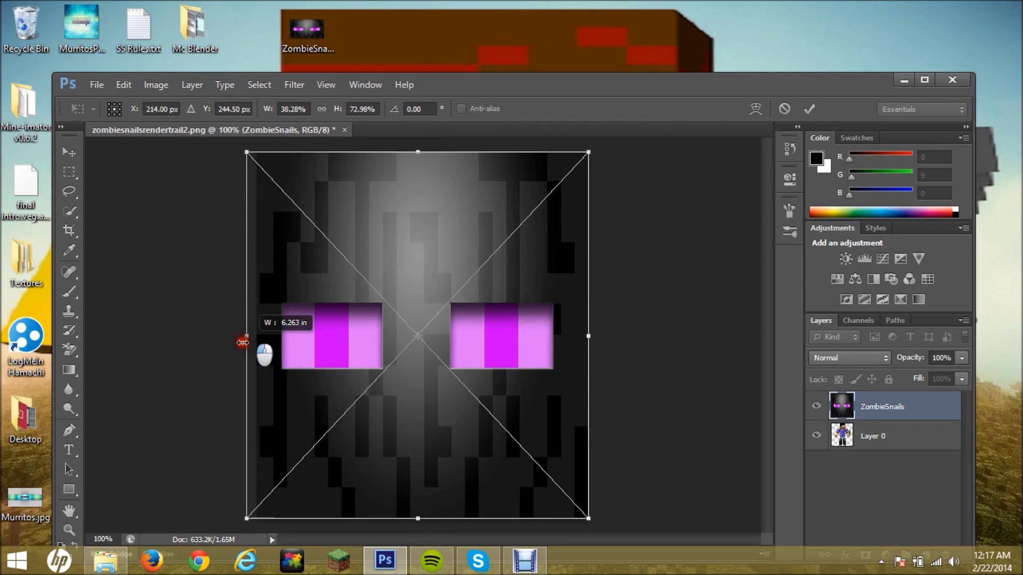
pyautogui.moveTo(239, 344)
pyautogui.mouseDown()
pyautogui.moveTo(227, 348)
pyautogui.moveTo(237, 348)
pyautogui.mouseUp()
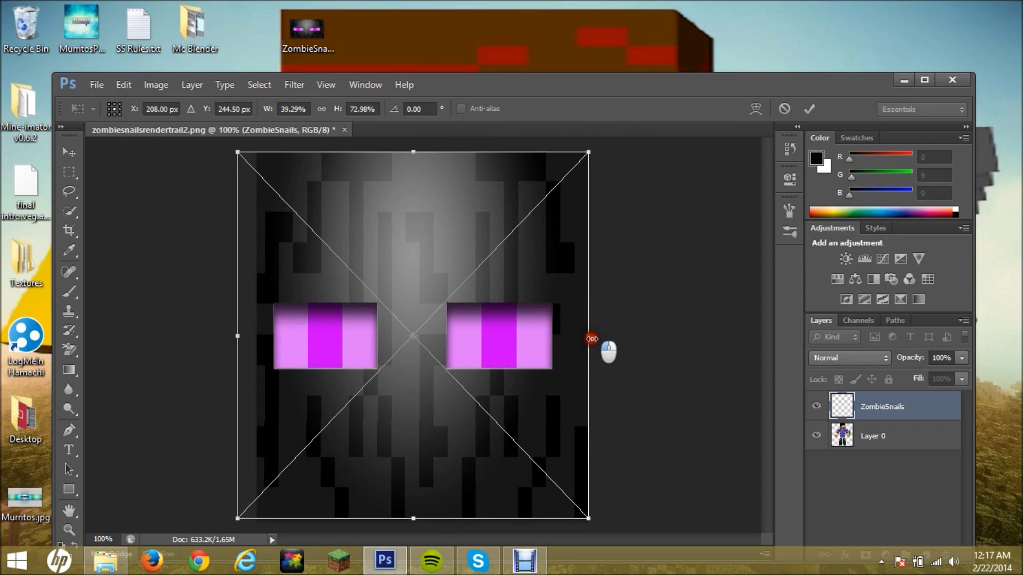
pyautogui.moveTo(586, 339); pyautogui.dragTo(601, 339)
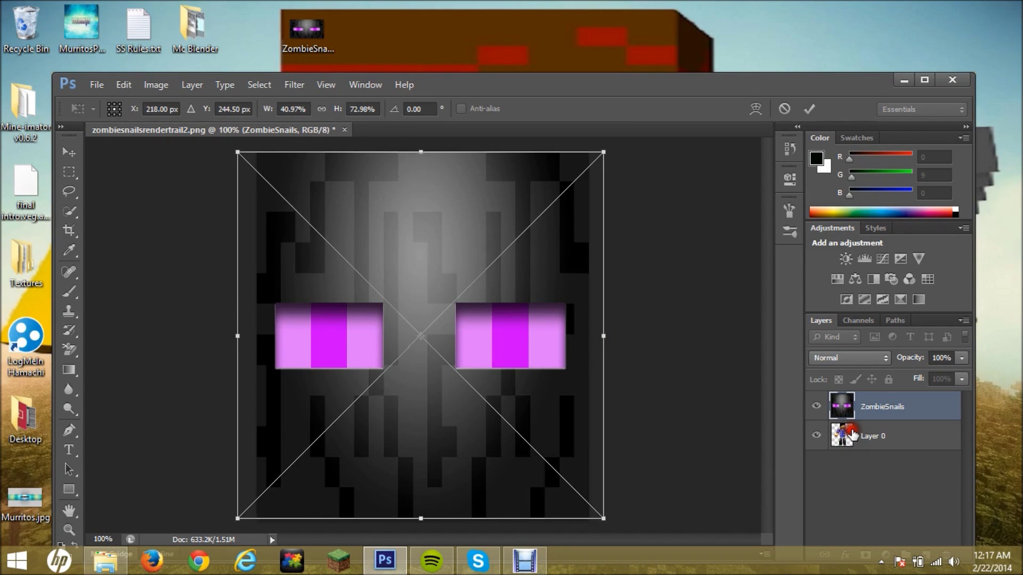
# Commit the resized Enderman backdrop and drag its layer beneath the character.
pyautogui.click(77, 178)
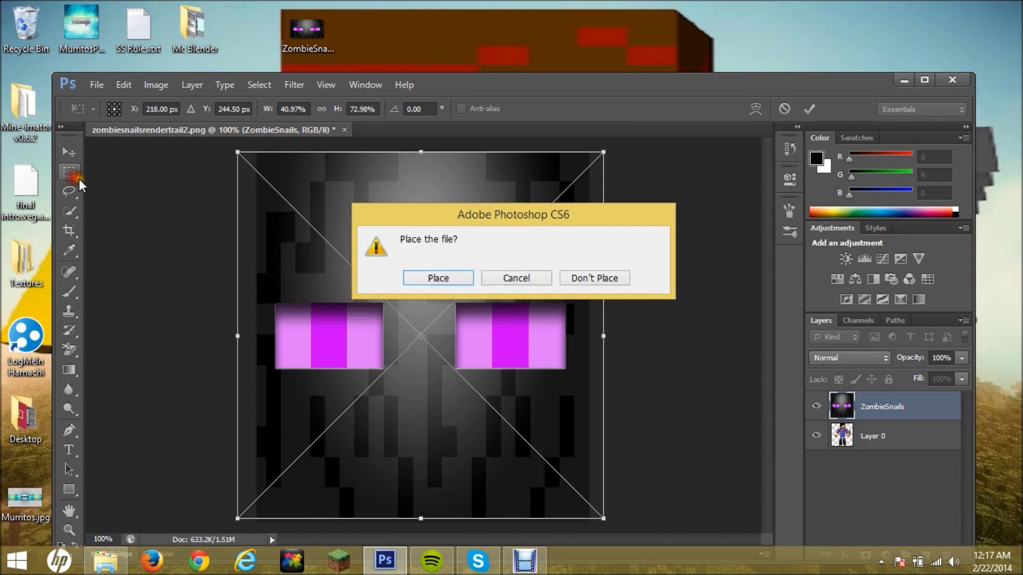
pyautogui.click(442, 279)
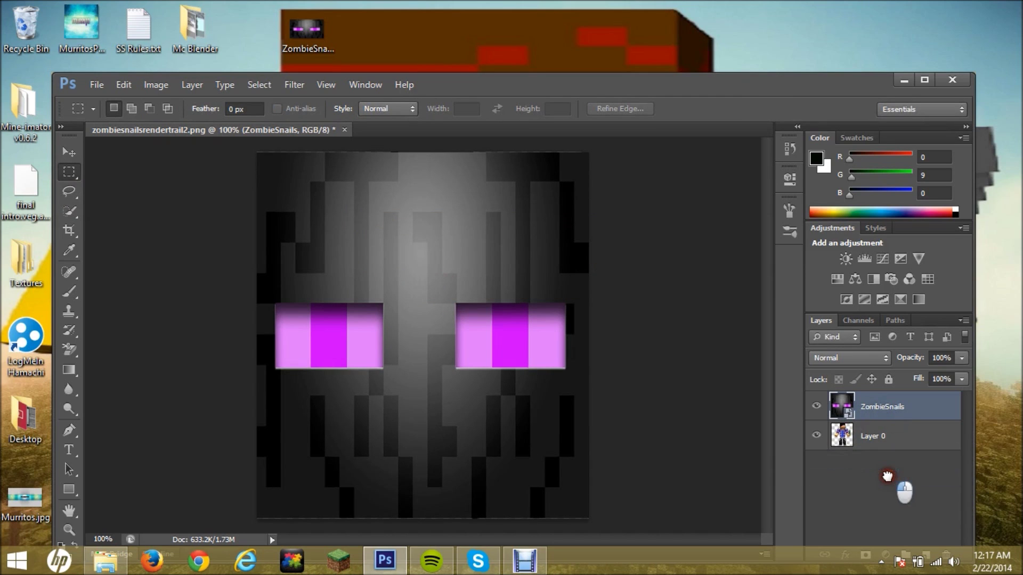
pyautogui.moveTo(882, 421); pyautogui.dragTo(895, 480)
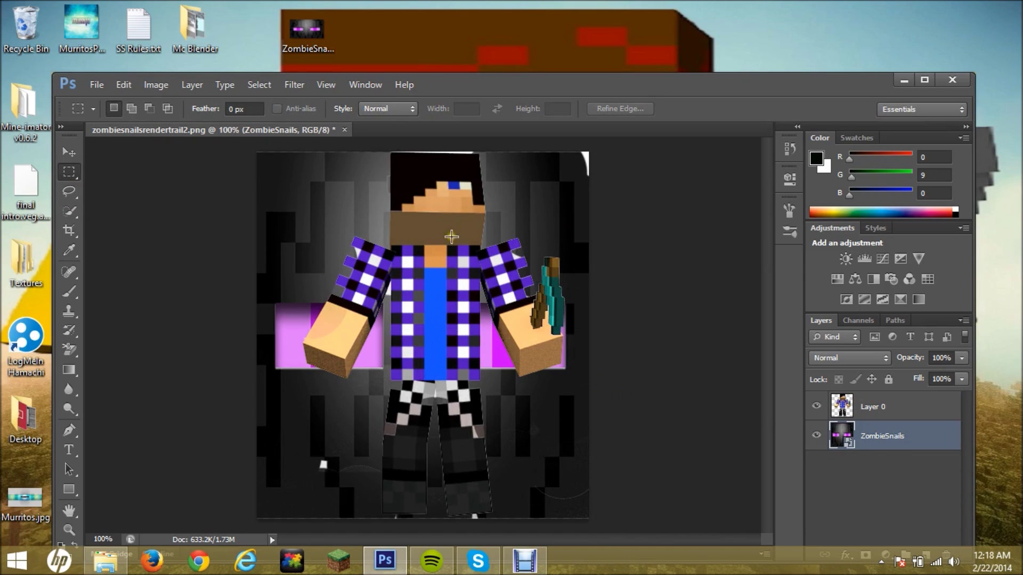
# Make a tiny chest selection, make Layer 0 active, then deselect.
pyautogui.moveTo(458, 293); pyautogui.dragTo(443, 294)
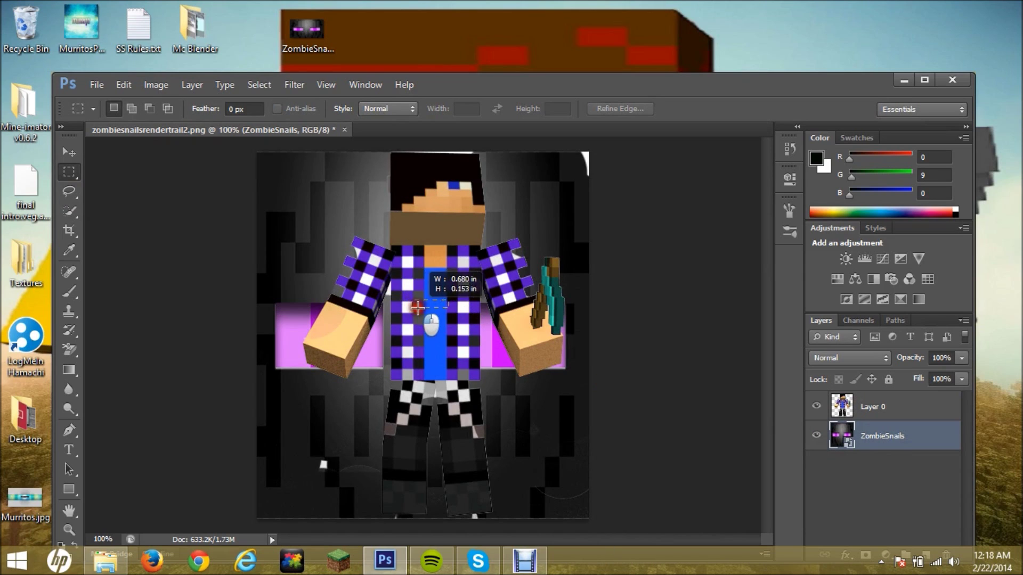
pyautogui.moveTo(450, 293); pyautogui.dragTo(451, 297)
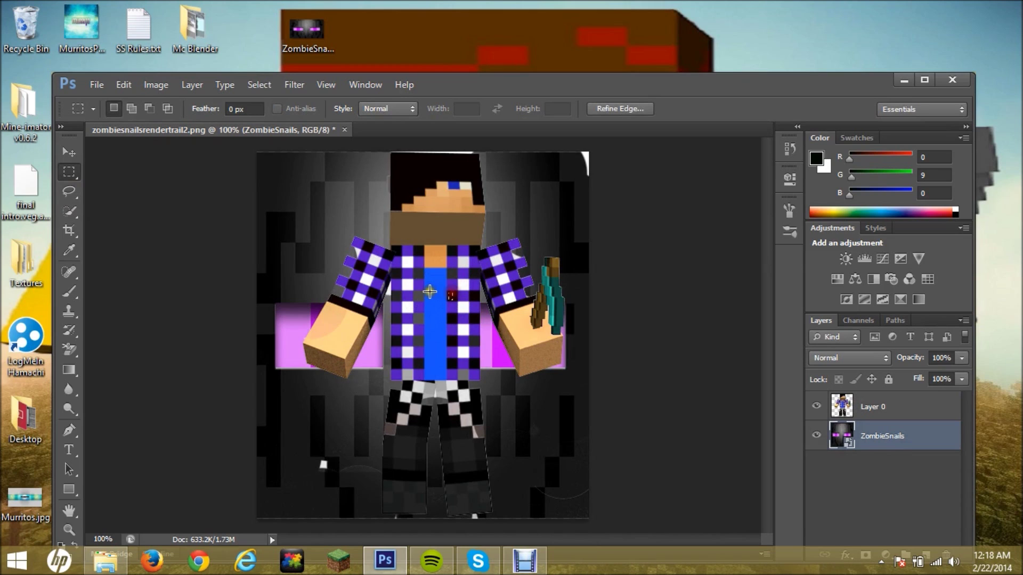
pyautogui.click(859, 410)
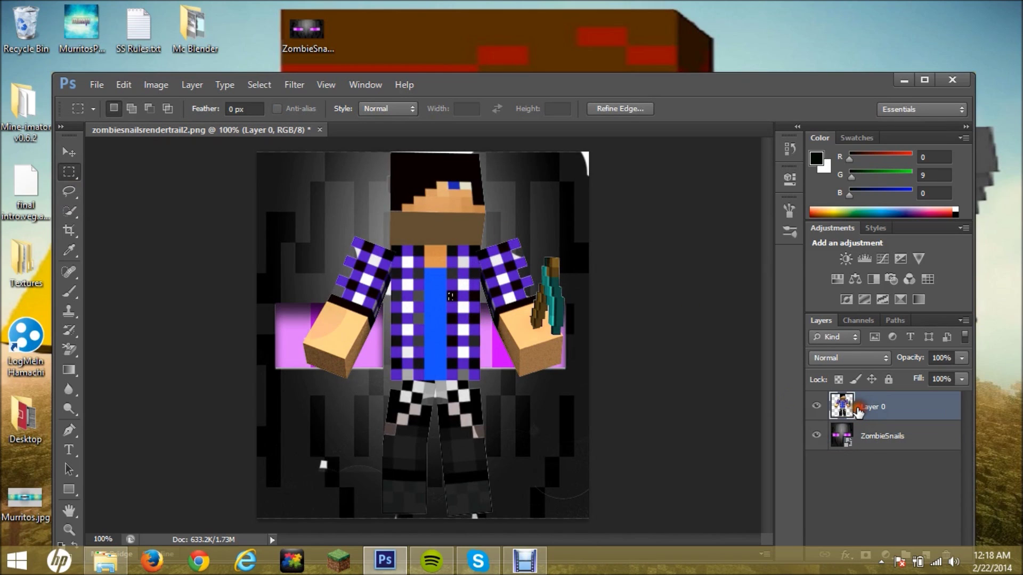
pyautogui.click(671, 325)
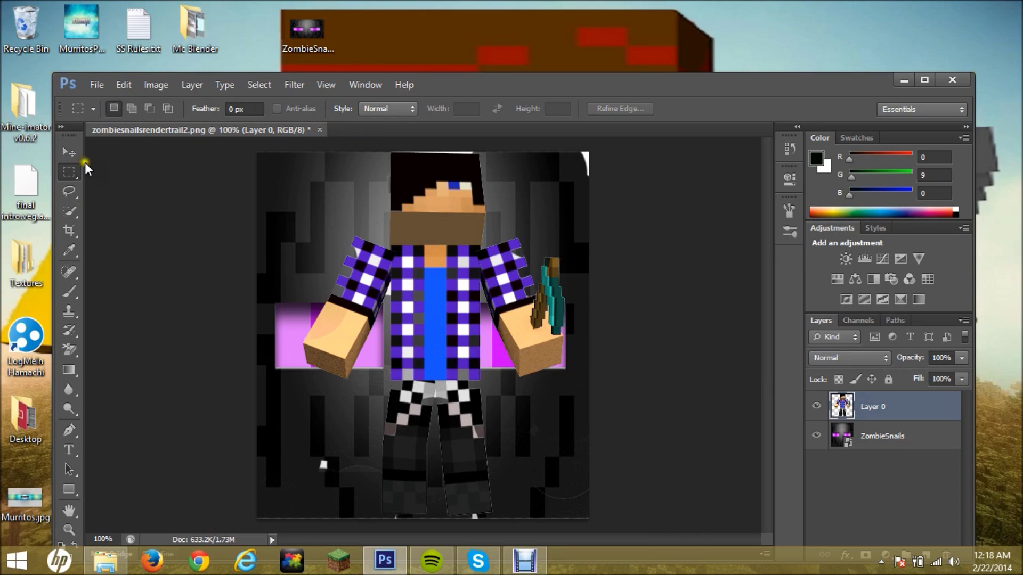
# Create two trial Horizontal Type text boxes below the figure.
pyautogui.click(71, 452)
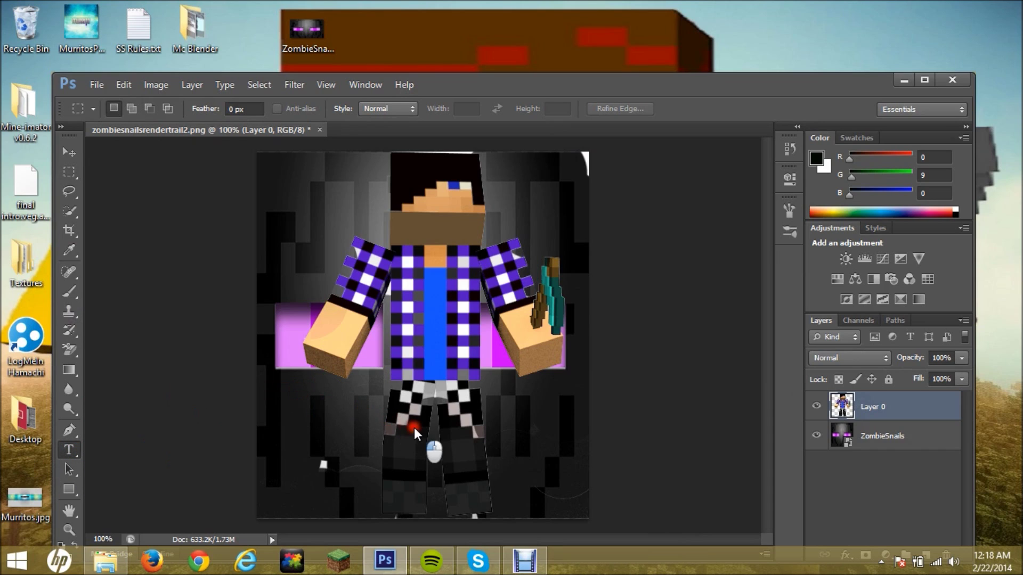
pyautogui.moveTo(67, 451); pyautogui.dragTo(87, 446)
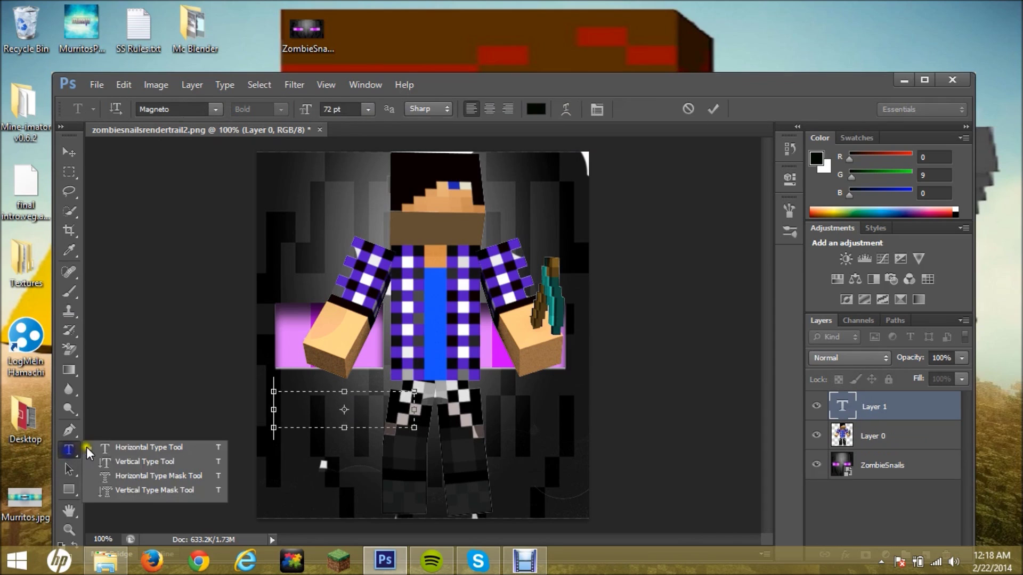
pyautogui.click(416, 409)
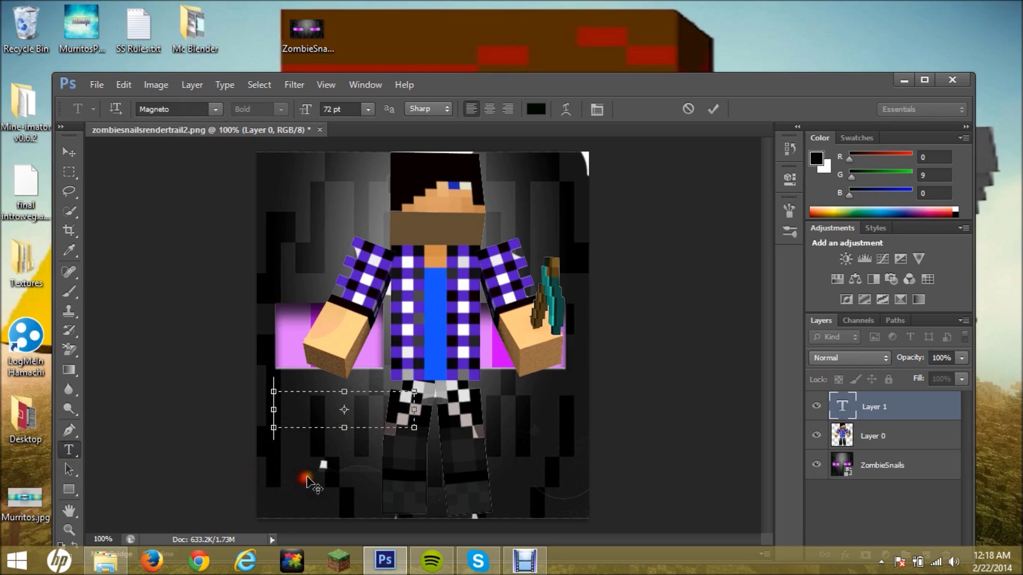
pyautogui.click(883, 398)
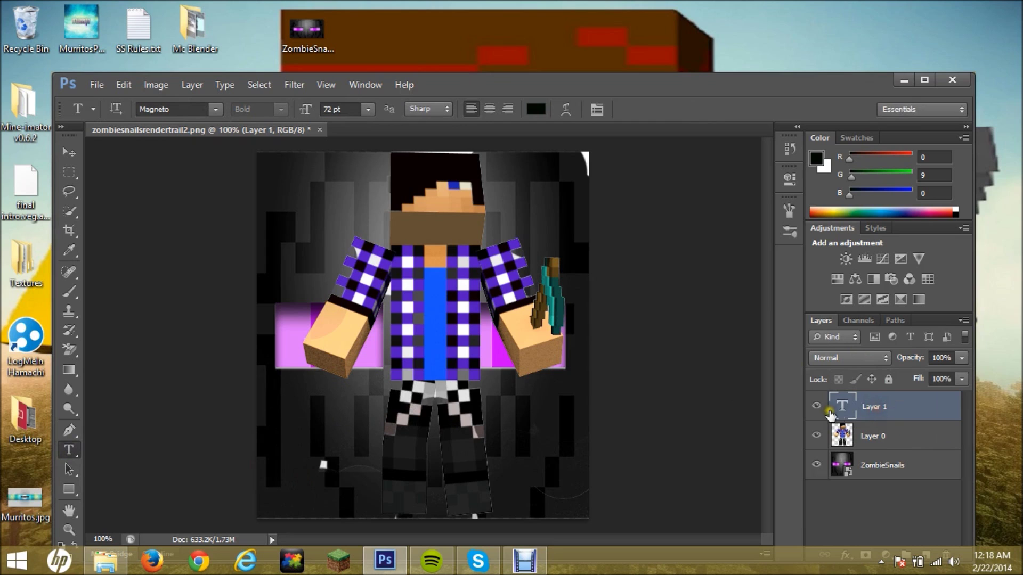
pyautogui.moveTo(411, 425); pyautogui.dragTo(543, 419)
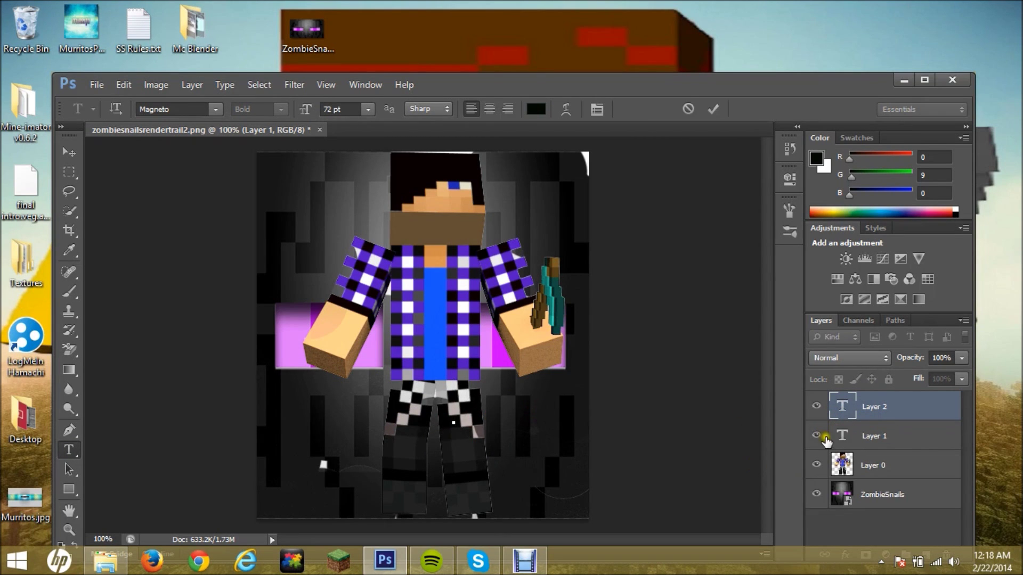
pyautogui.doubleClick(877, 433)
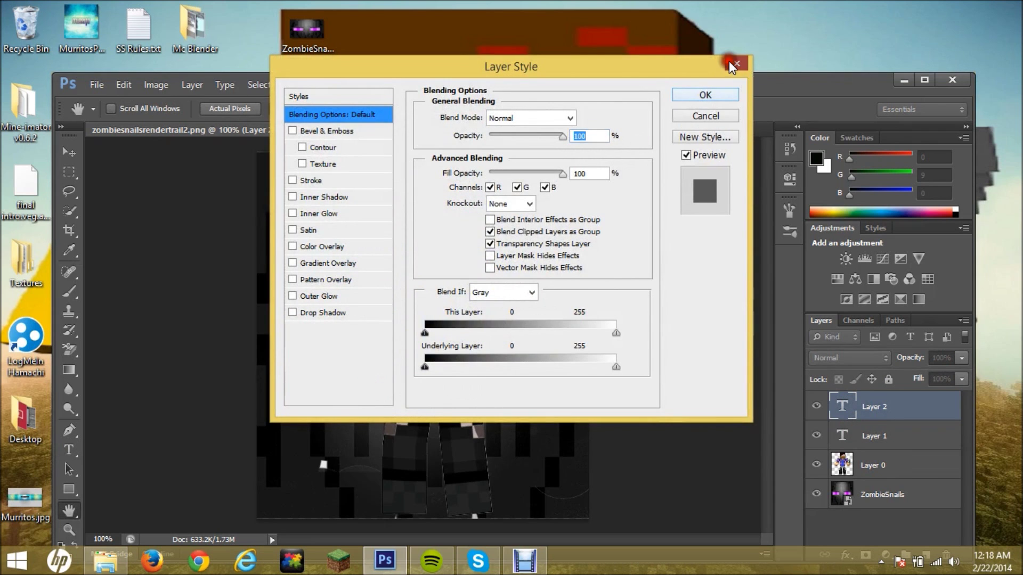
pyautogui.click(729, 62)
pyautogui.click(860, 445)
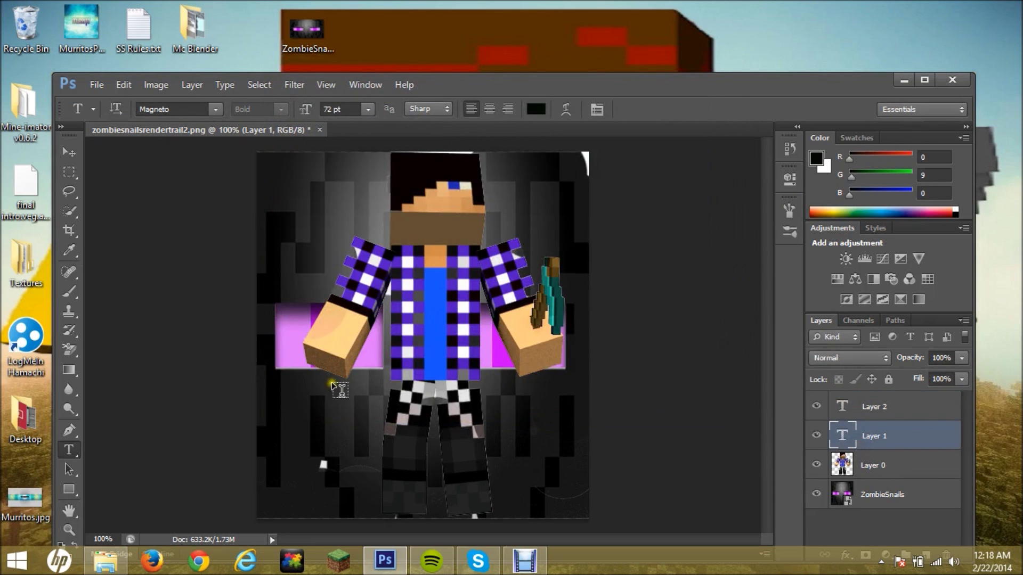
# Draw a wide 72 pt text area below the character's legs and commit it.
pyautogui.moveTo(286, 392)
pyautogui.mouseDown()
pyautogui.moveTo(417, 442)
pyautogui.moveTo(588, 482)
pyautogui.moveTo(567, 478)
pyautogui.mouseUp()
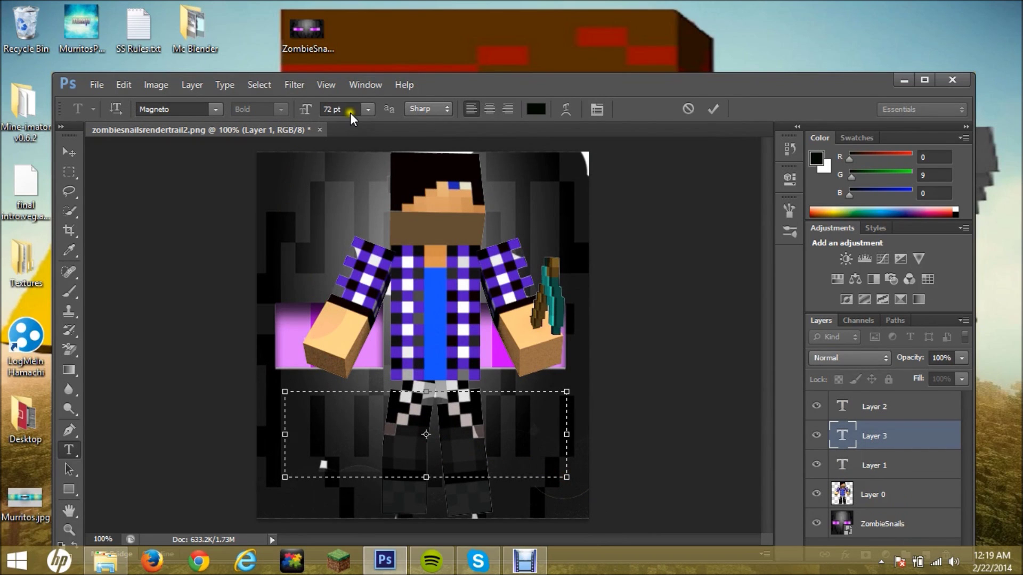
pyautogui.click(368, 110)
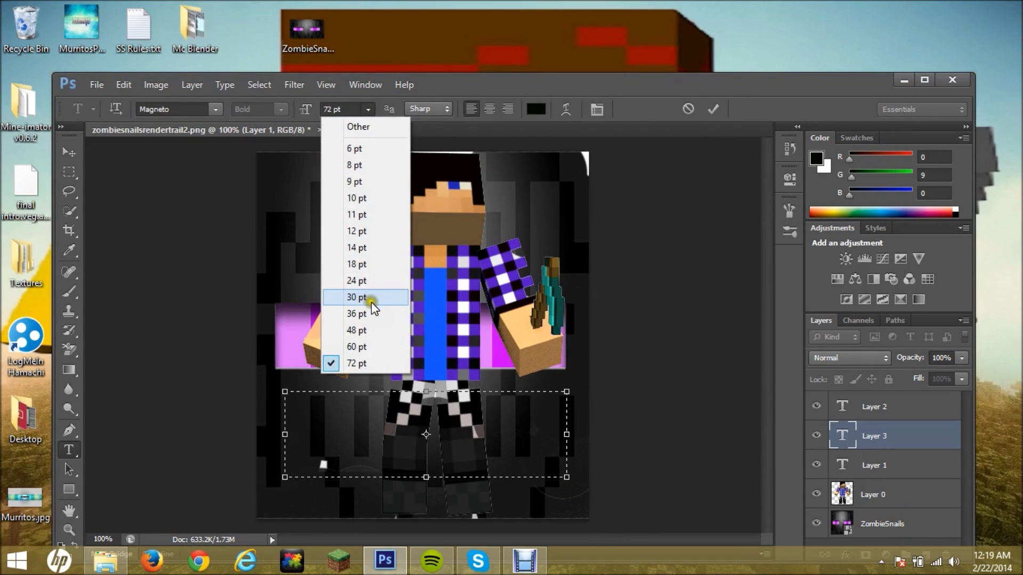
pyautogui.click(356, 106)
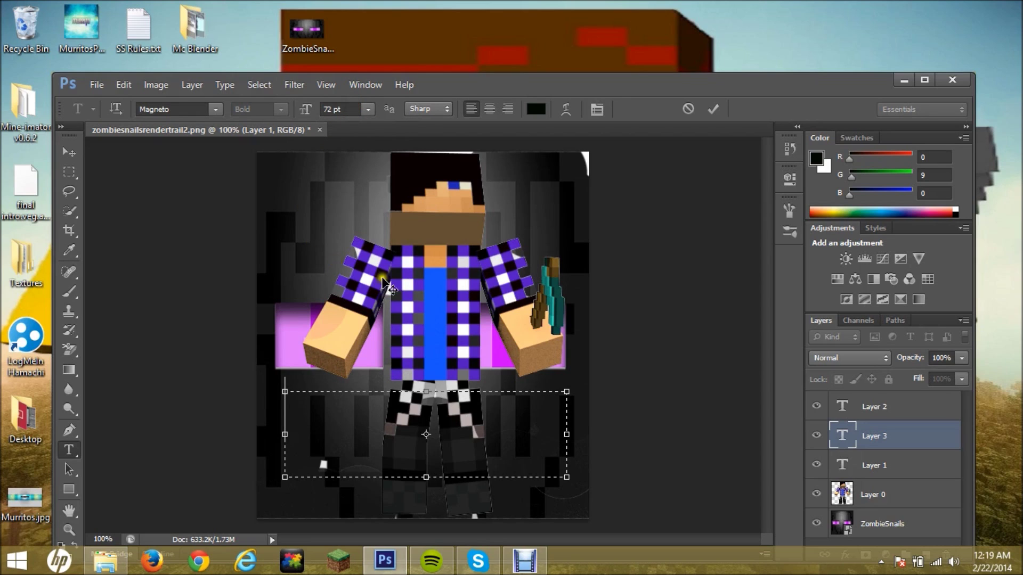
pyautogui.click(868, 359)
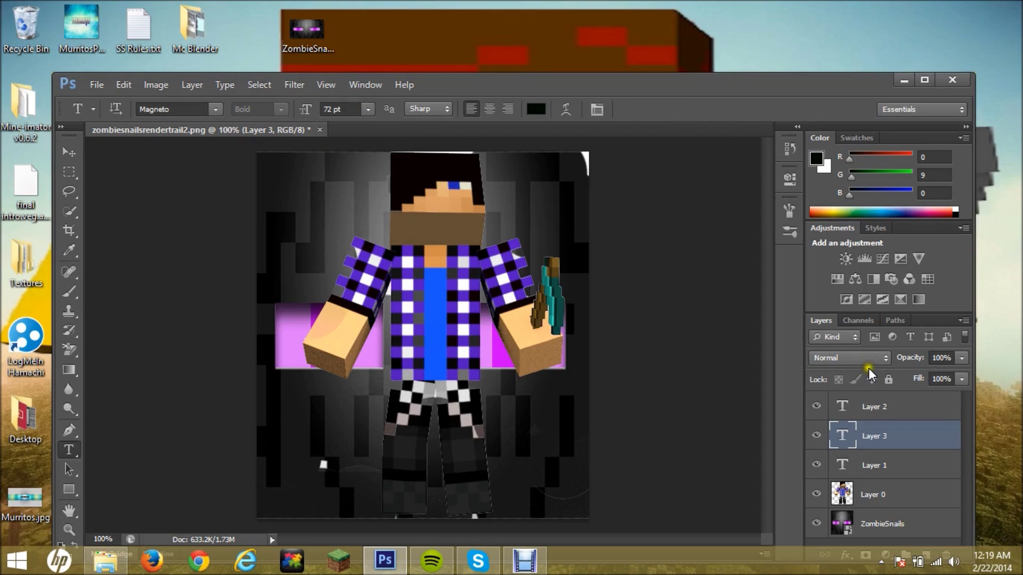
pyautogui.rightClick(863, 435)
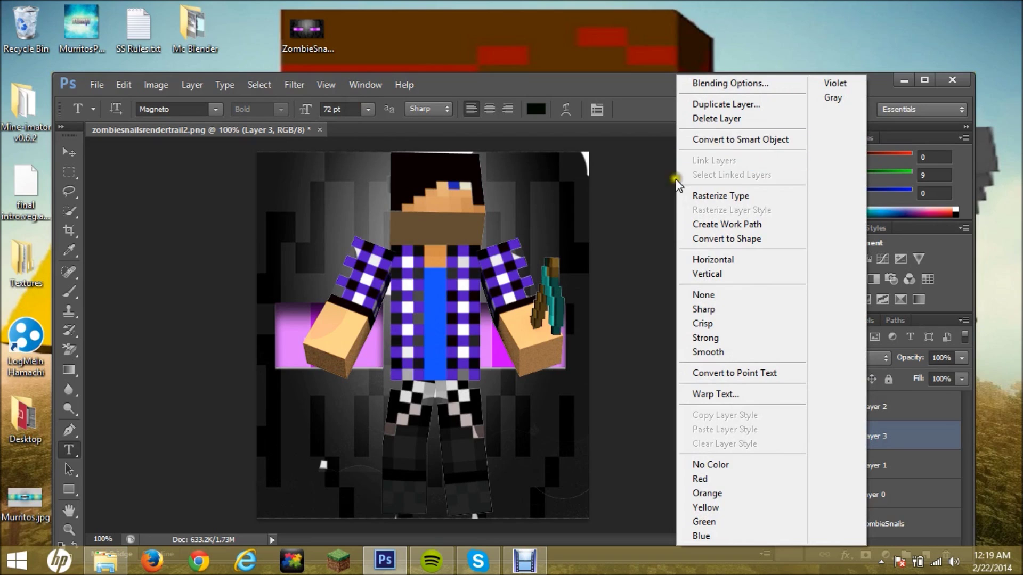
# Change the Layer 3 text font from Magneto to Stencil Std.
pyautogui.click(656, 237)
pyautogui.doubleClick(845, 433)
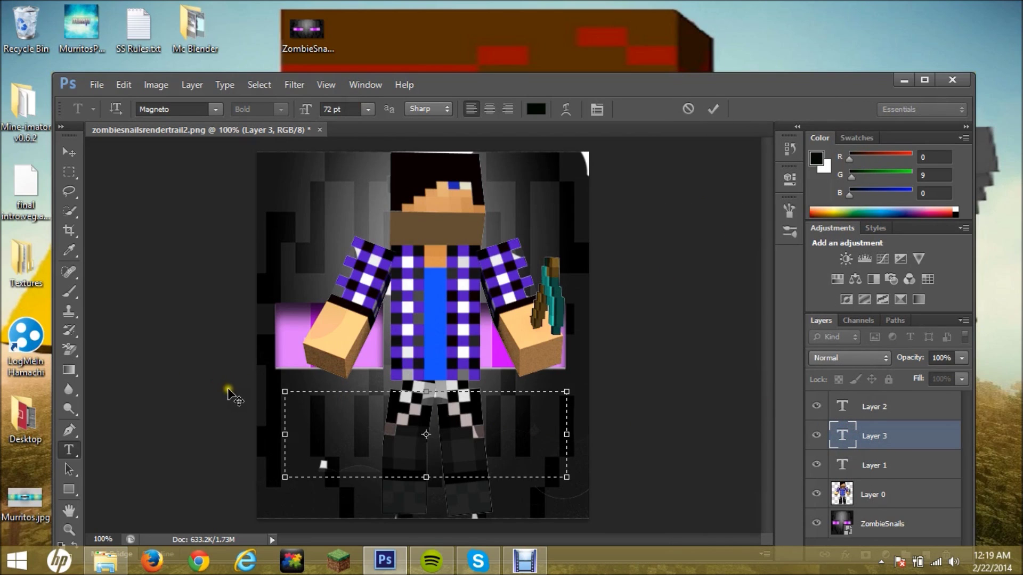
pyautogui.click(215, 107)
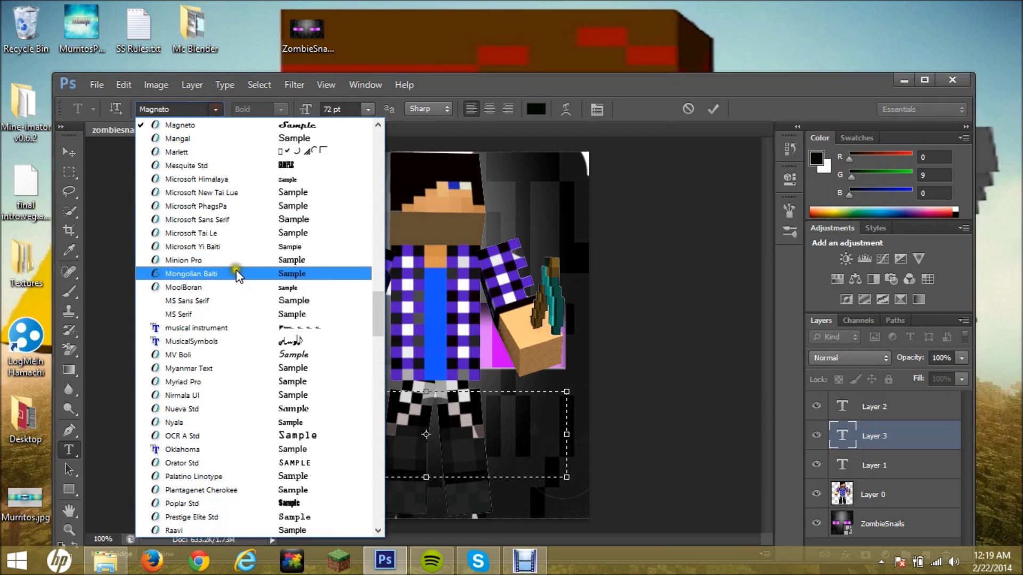
pyautogui.scroll(-2, 248, 294)
pyautogui.scroll(-2, 265, 336)
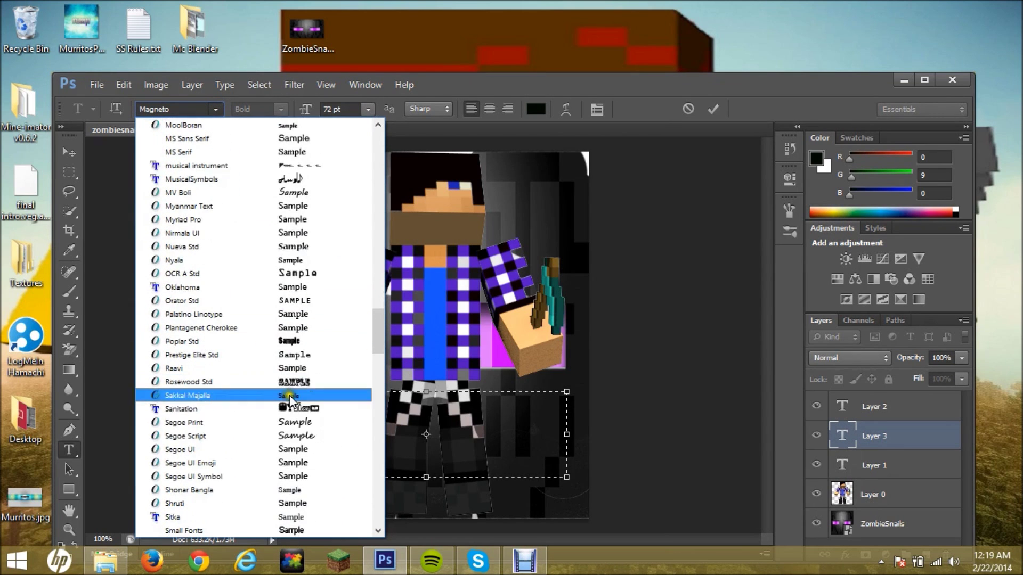
pyautogui.scroll(-1, 310, 428)
pyautogui.scroll(-1, 302, 460)
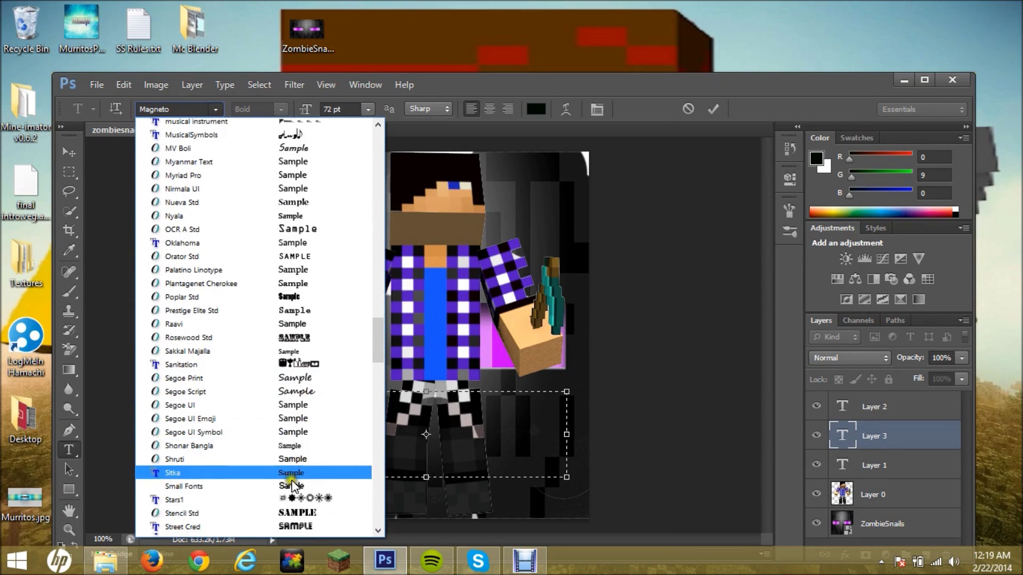
pyautogui.scroll(-2, 295, 484)
pyautogui.scroll(-2, 294, 484)
pyautogui.scroll(-2, 294, 485)
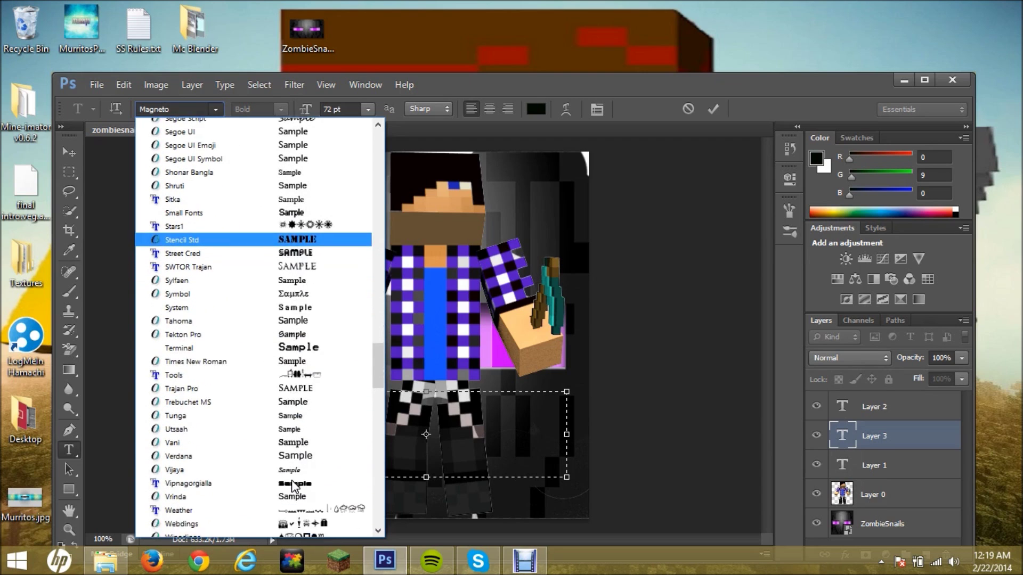
pyautogui.scroll(-1, 301, 450)
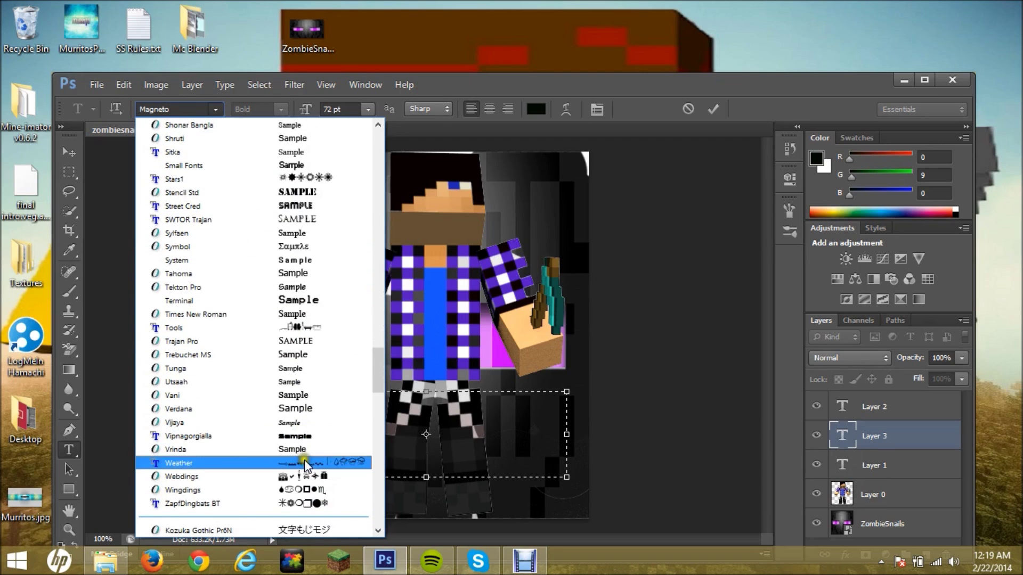
pyautogui.scroll(-2, 304, 455)
pyautogui.scroll(-1, 294, 351)
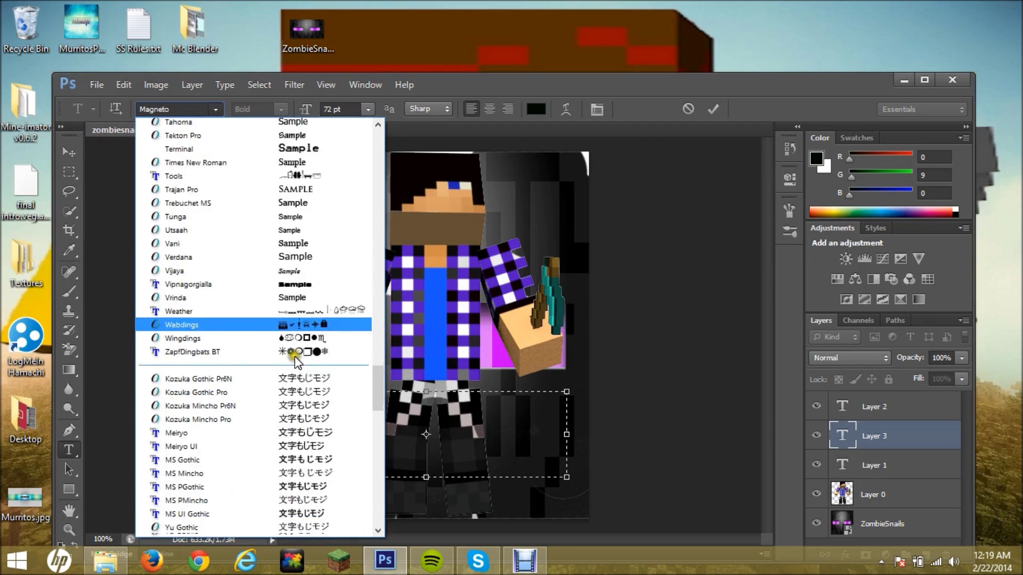
pyautogui.scroll(-1, 294, 390)
pyautogui.scroll(-1, 295, 389)
pyautogui.scroll(-3, 294, 392)
pyautogui.scroll(-6, 294, 415)
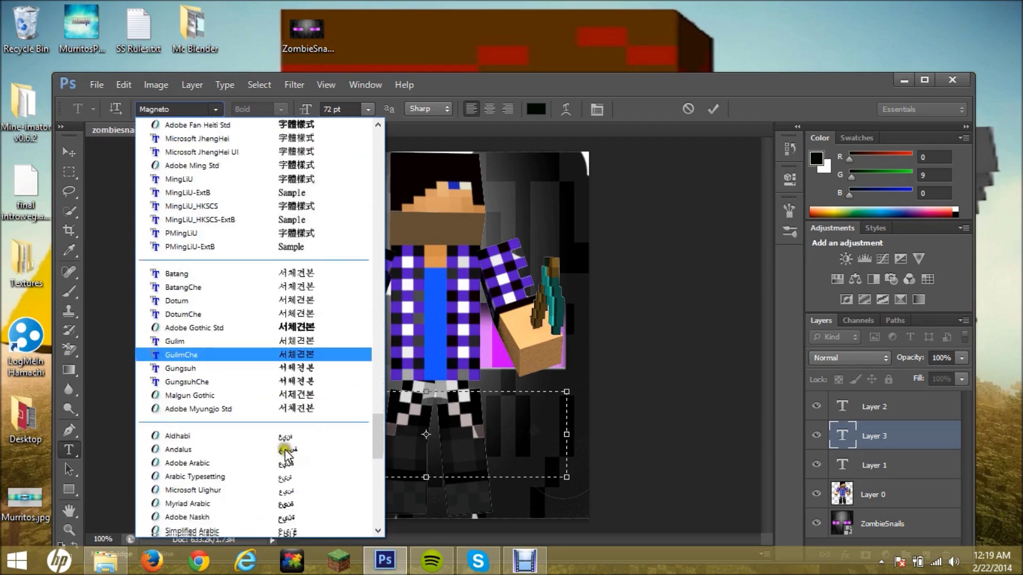
pyautogui.scroll(5, 303, 464)
pyautogui.scroll(5, 311, 306)
pyautogui.scroll(1, 311, 307)
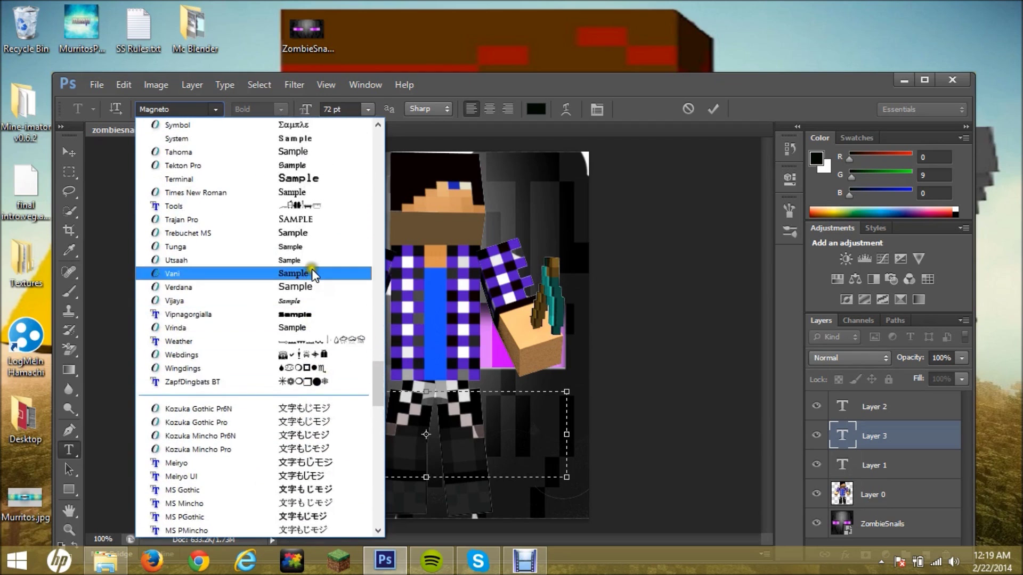
pyautogui.scroll(1, 317, 312)
pyautogui.scroll(1, 317, 312)
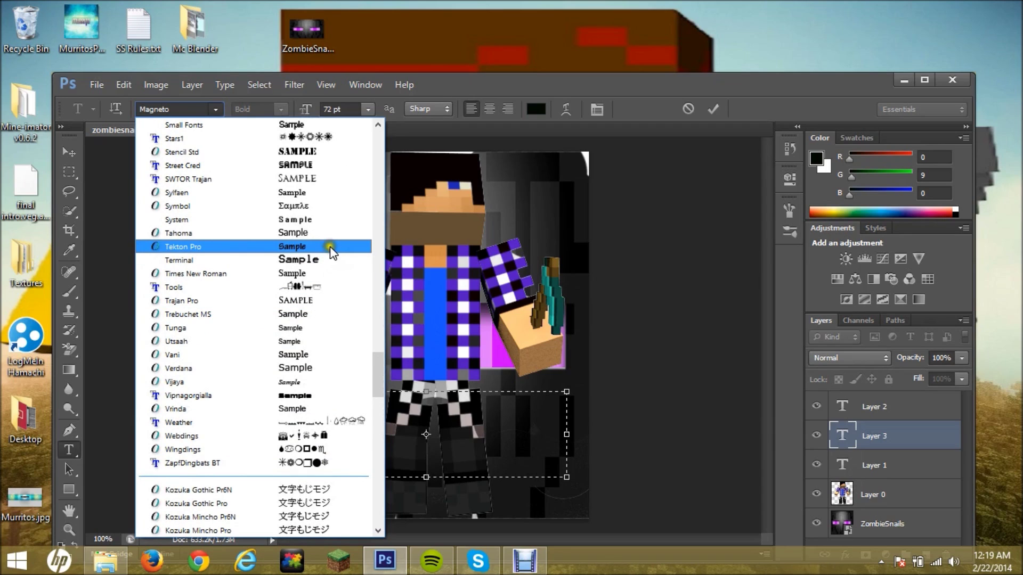
pyautogui.click(330, 153)
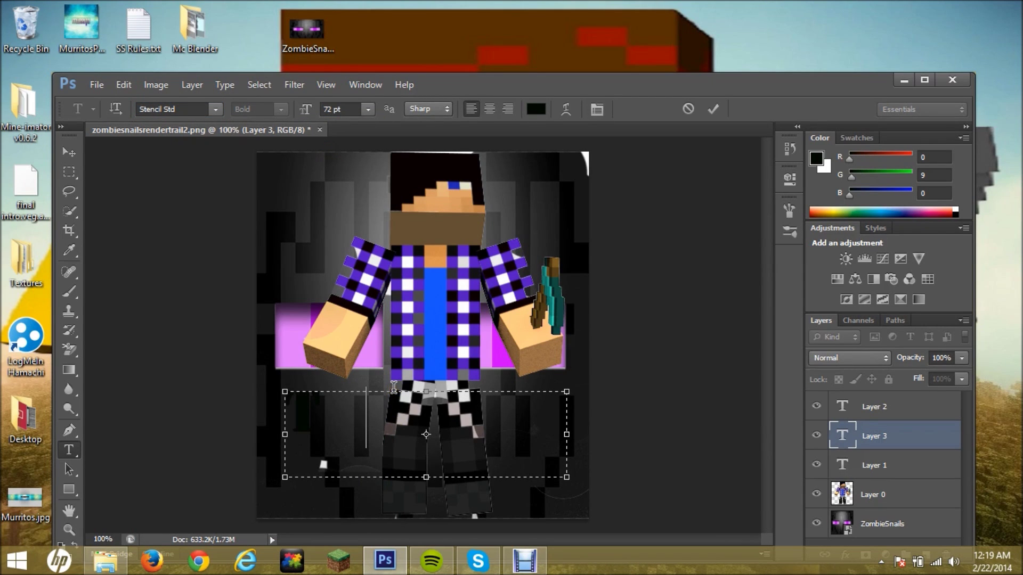
pyautogui.write('H')
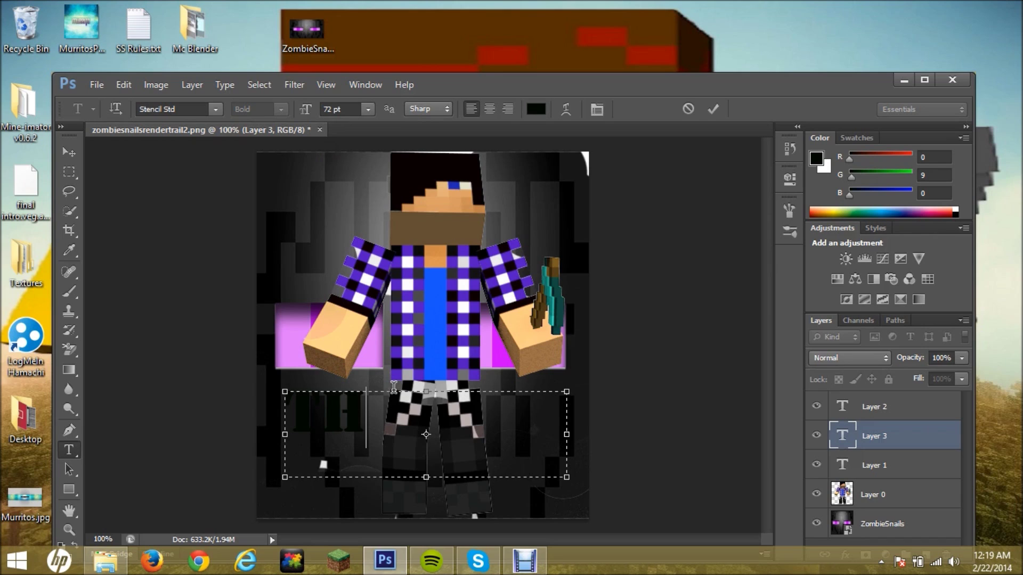
# Delete the trial THE letters and resize the title from 72 pt to 30 pt, then 48 pt.
pyautogui.press('BackSpace')
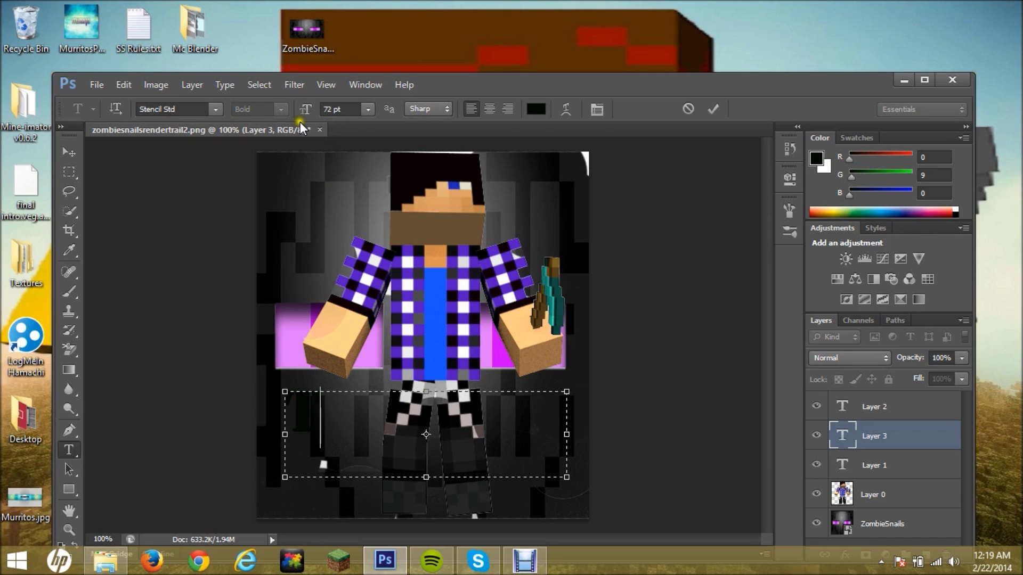
pyautogui.click(368, 108)
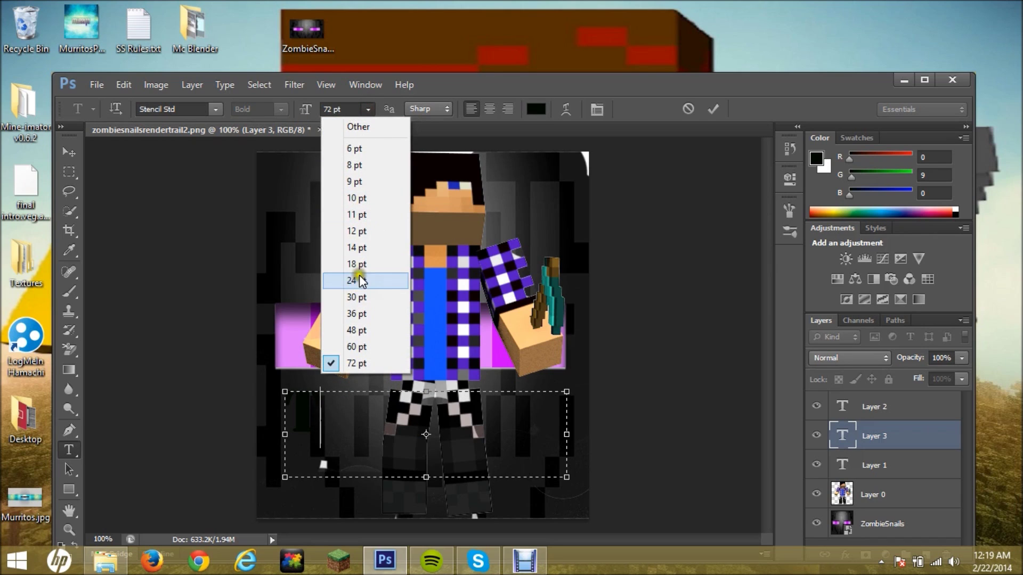
pyautogui.click(364, 299)
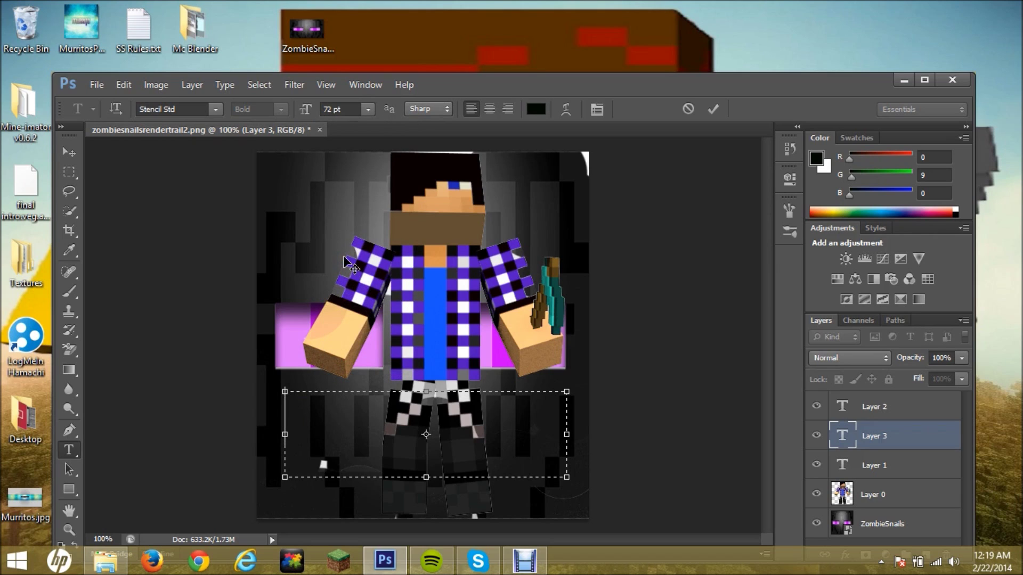
pyautogui.write('THE')
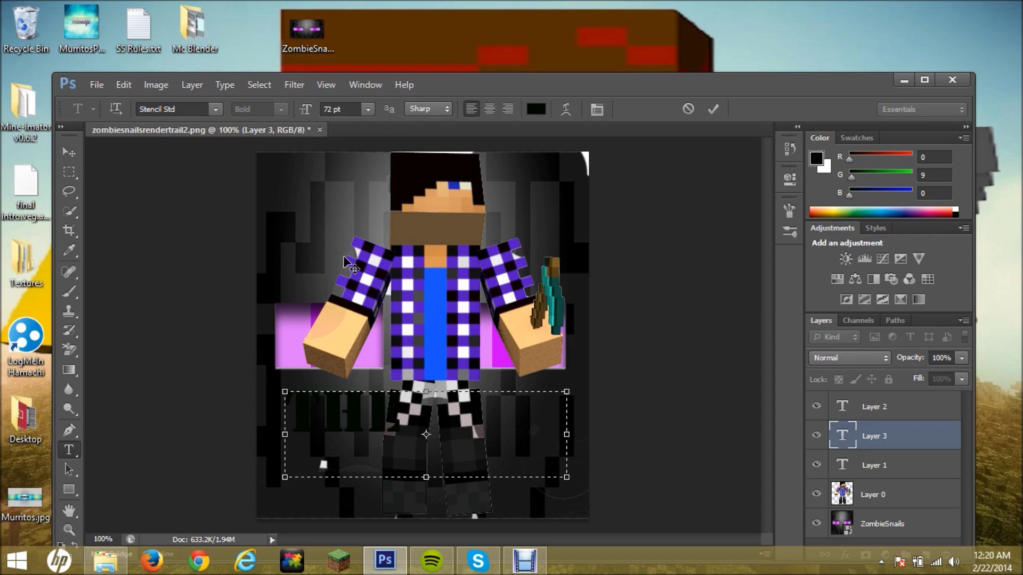
pyautogui.press('BackSpace')
pyautogui.press('BackSpace')
pyautogui.press('BackSpace')
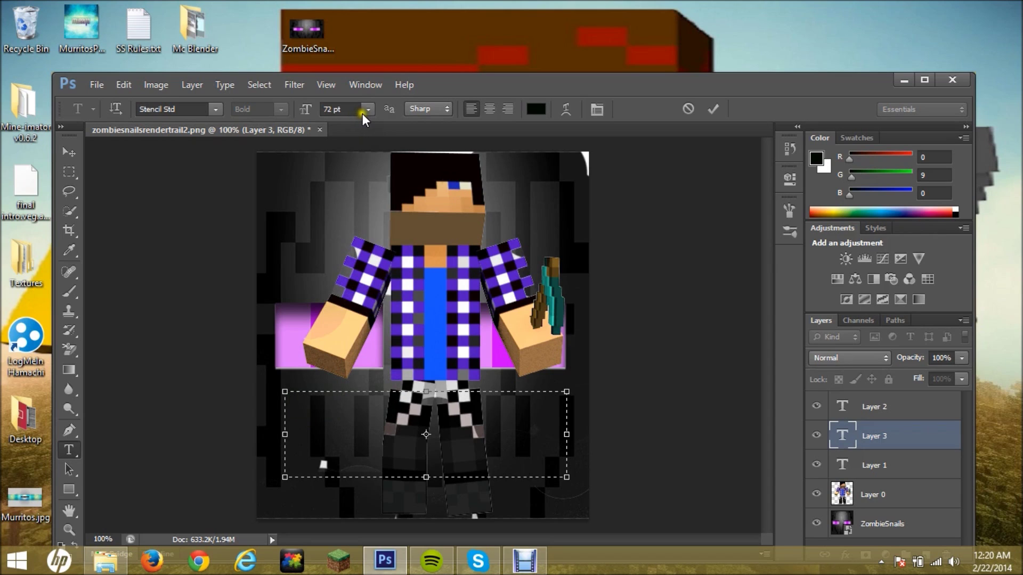
pyautogui.click(363, 114)
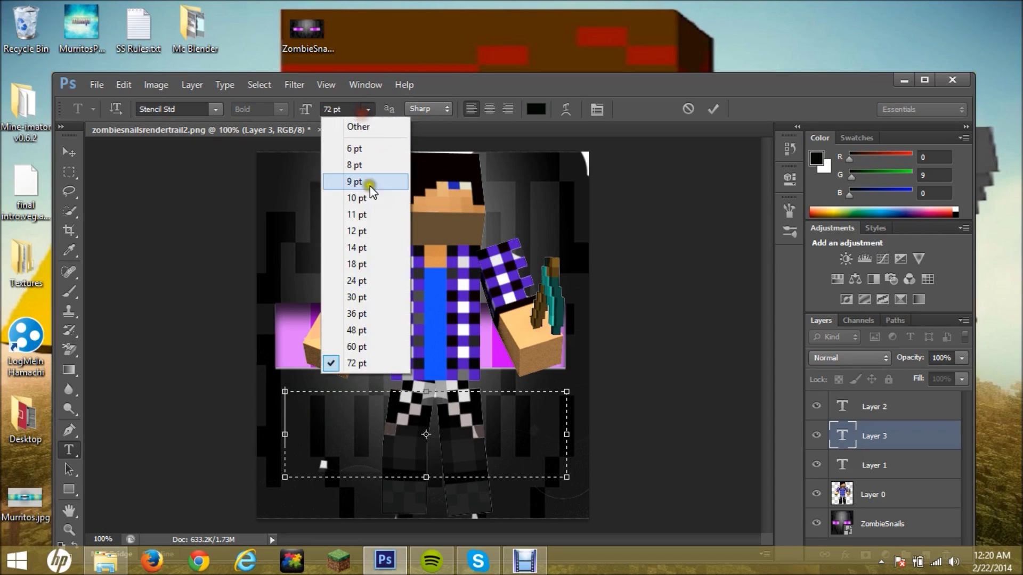
pyautogui.click(372, 293)
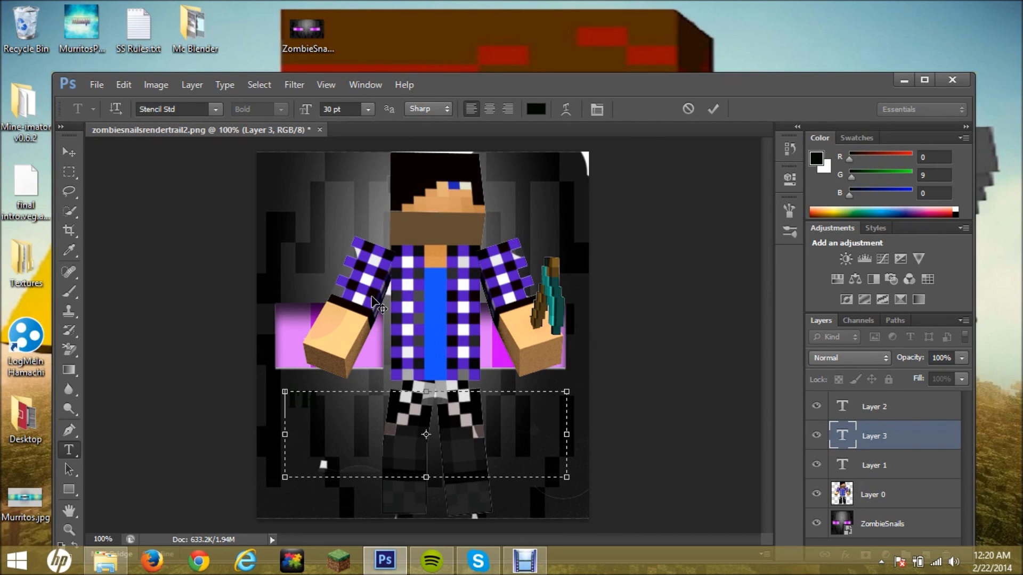
pyautogui.click(367, 109)
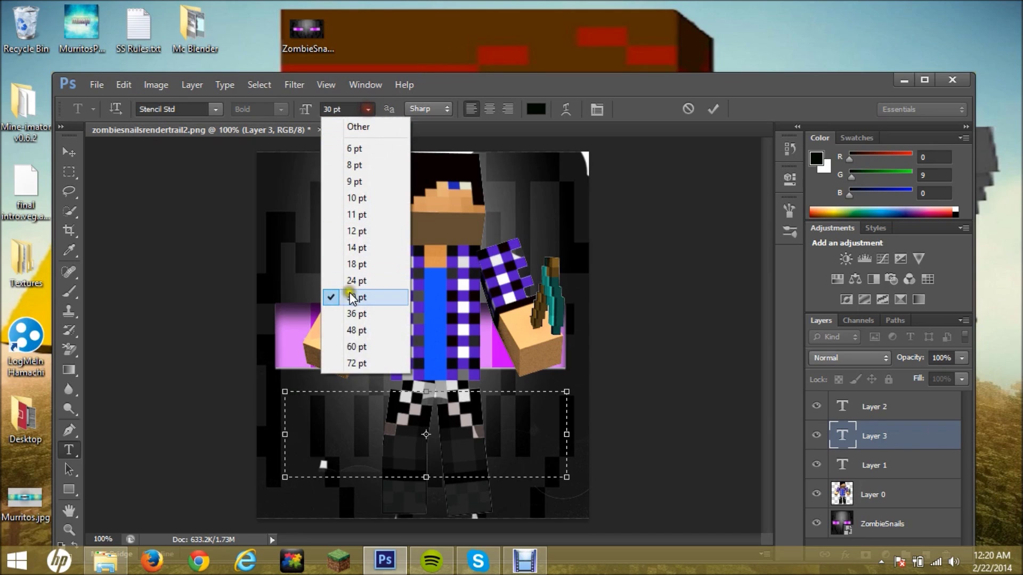
pyautogui.click(357, 331)
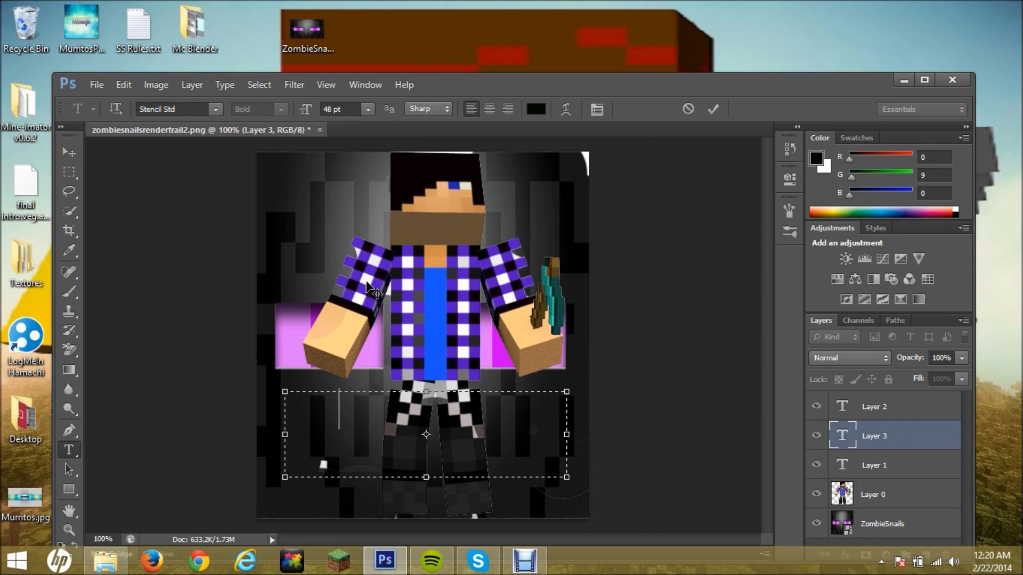
pyautogui.write('TH')
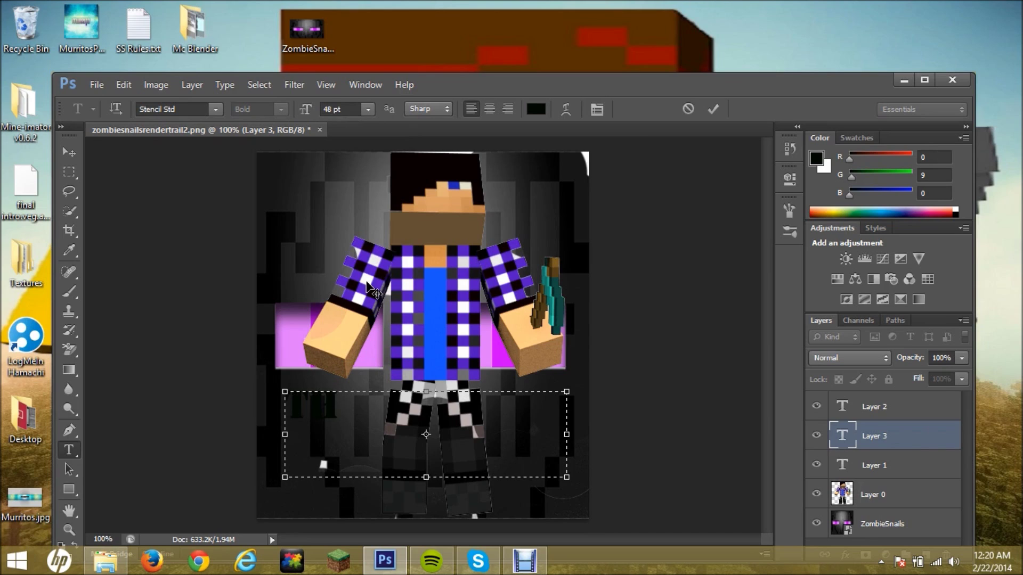
pyautogui.write('E I')
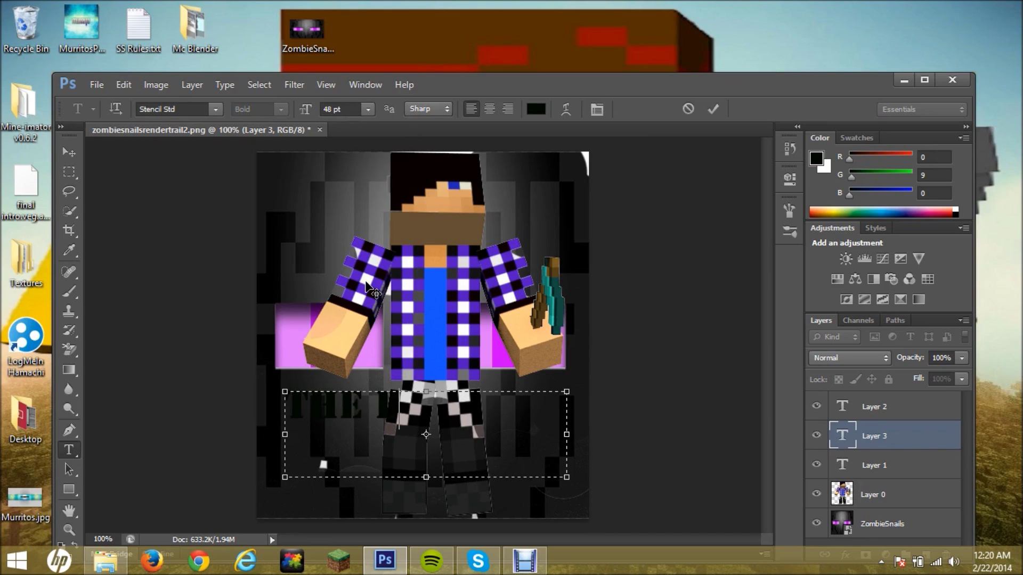
pyautogui.write('NTH ')
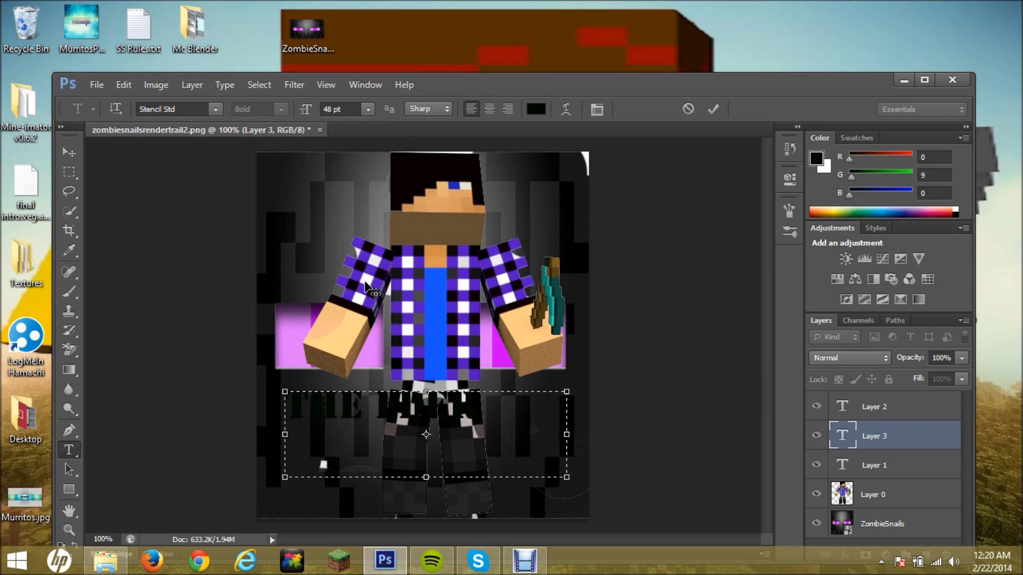
pyautogui.write('TAT')
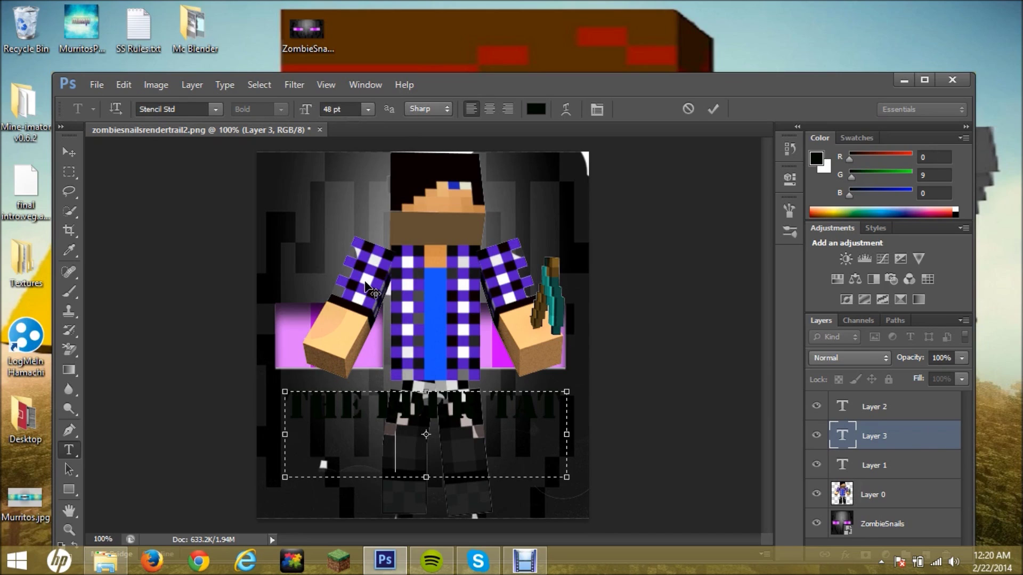
pyautogui.write('ICS')
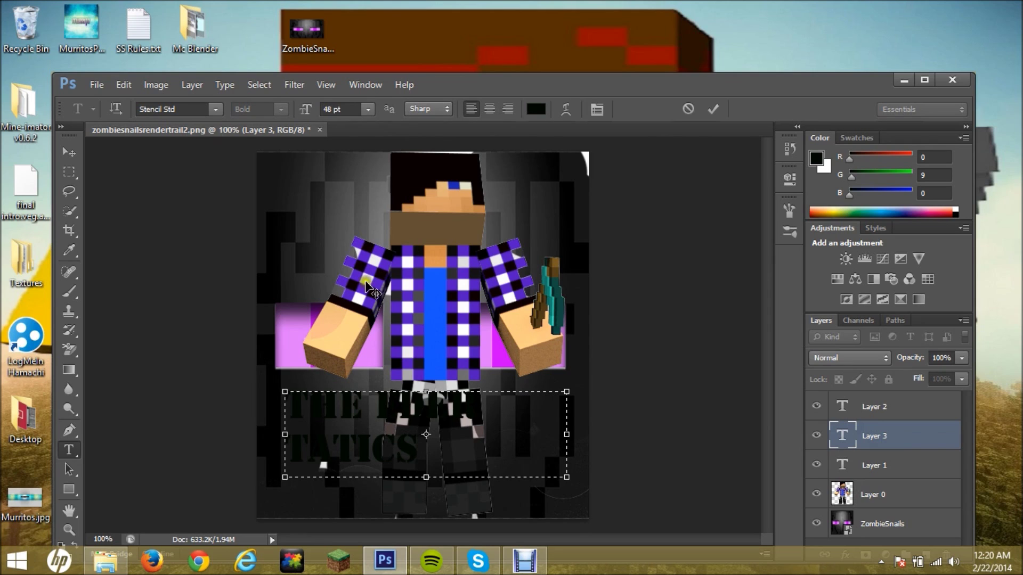
# Drag the title text box's right and left edges outward so the Stencil title reflows.
pyautogui.rightClick(561, 440)
pyautogui.click(564, 441)
pyautogui.moveTo(567, 435); pyautogui.dragTo(588, 435)
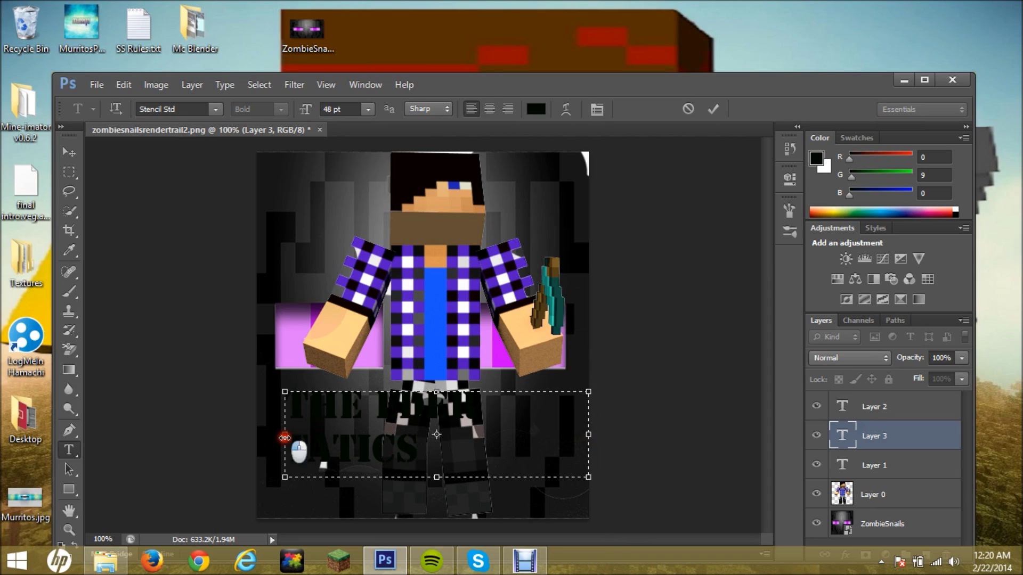
pyautogui.moveTo(284, 435); pyautogui.dragTo(246, 434)
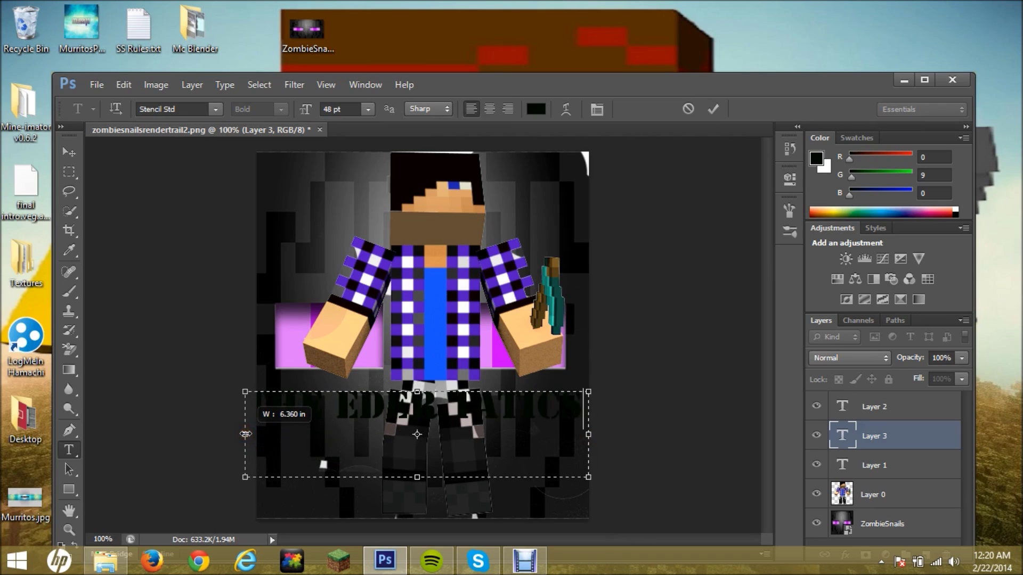
pyautogui.moveTo(245, 434); pyautogui.dragTo(256, 439)
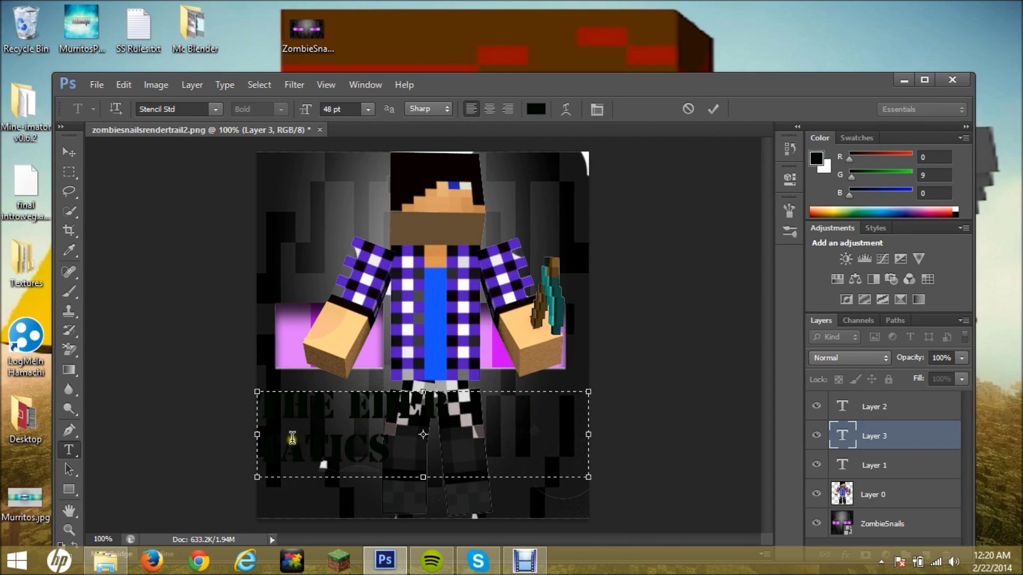
# Widen the box until TATICS joins the first line, and place the caret at the end.
pyautogui.click(586, 438)
pyautogui.click(588, 434)
pyautogui.click(599, 438)
pyautogui.moveTo(599, 439); pyautogui.dragTo(596, 436)
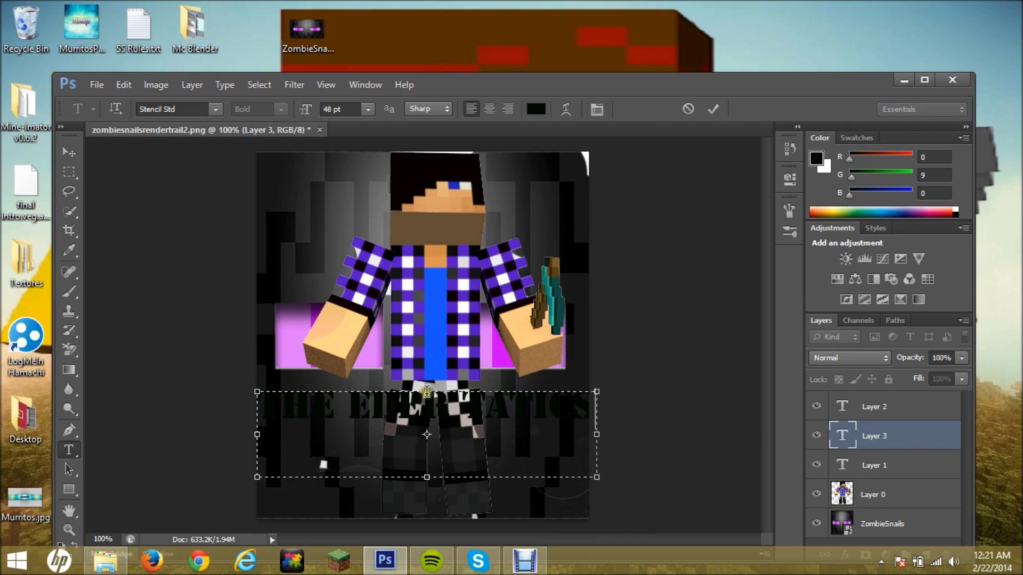
pyautogui.click(424, 438)
pyautogui.click(589, 410)
# Select all of 'THE EDER TATICS', color it pink-purple, then switch to the Debut recorder.
pyautogui.moveTo(589, 409); pyautogui.dragTo(264, 407)
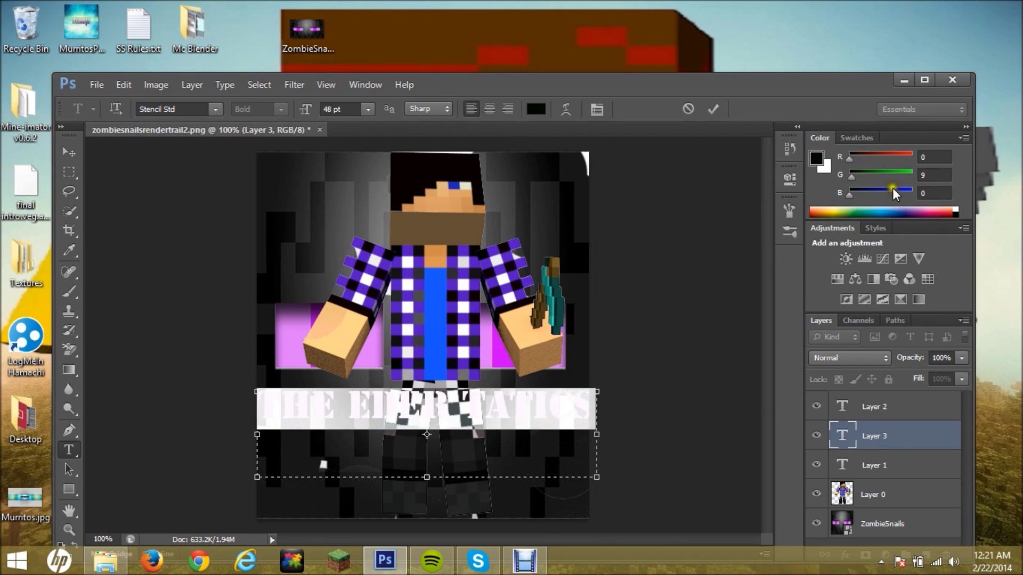
pyautogui.click(922, 208)
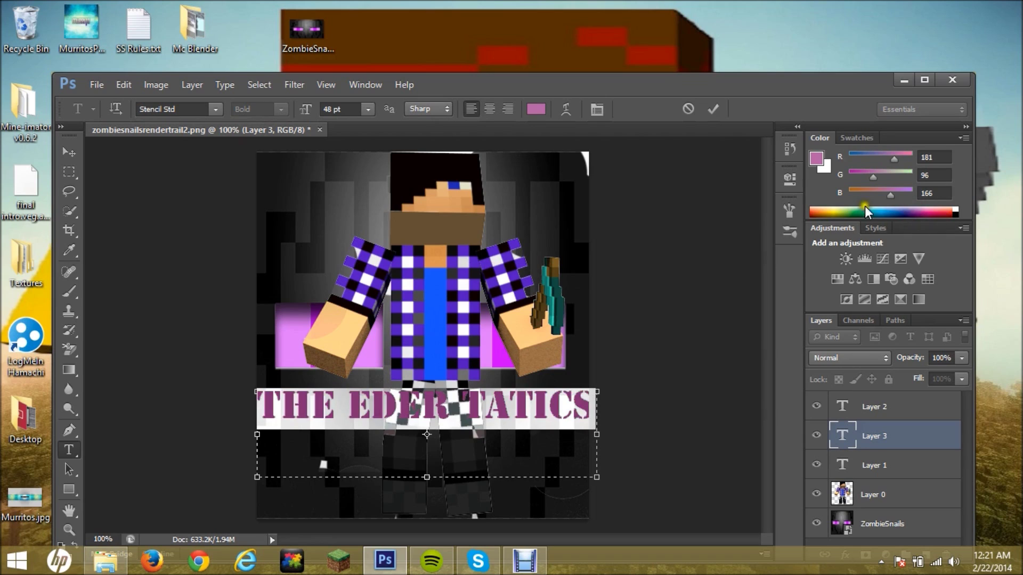
pyautogui.click(569, 434)
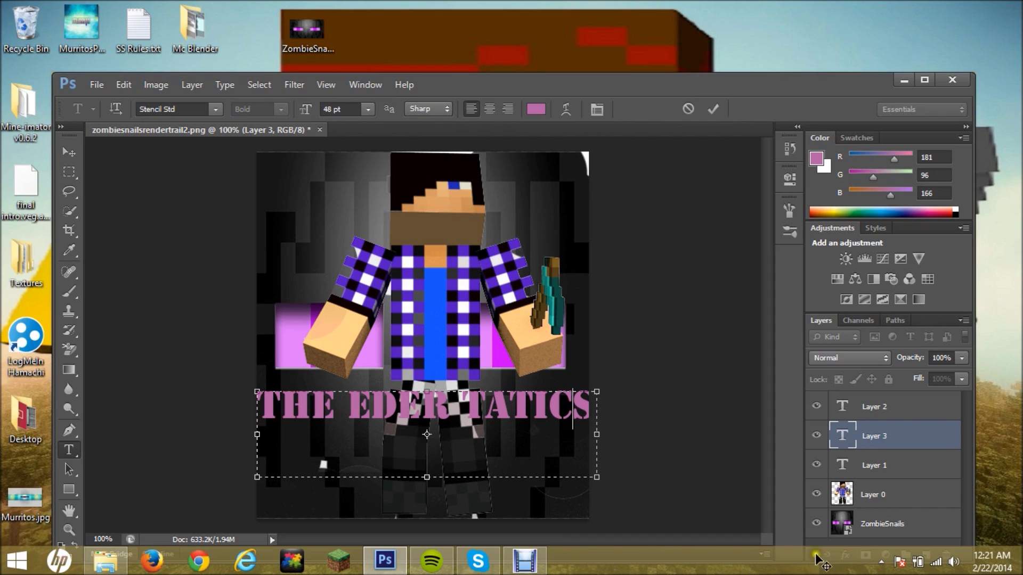
pyautogui.click(524, 560)
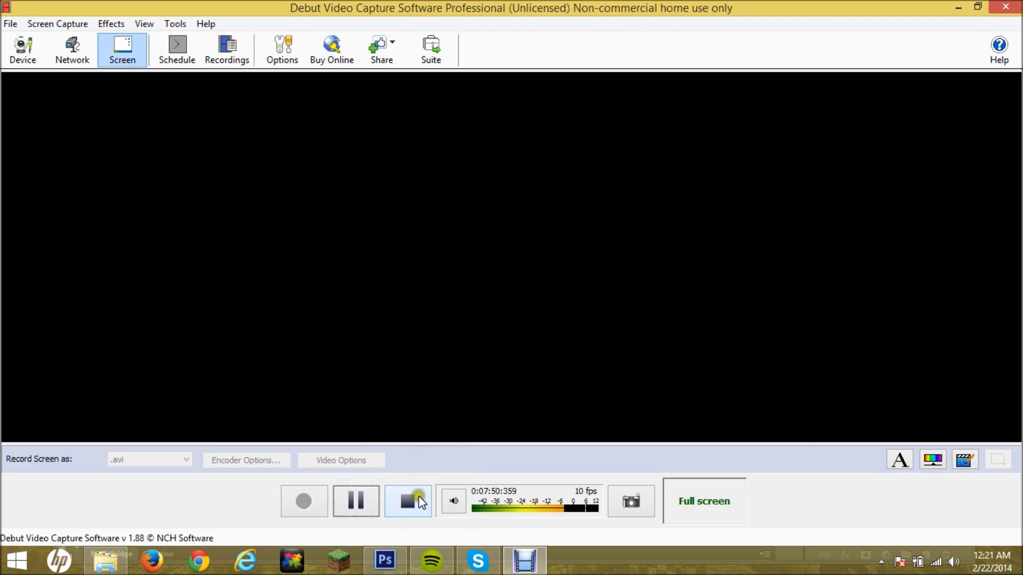
# End the Debut Video Capture recording using the Stop button in its bottom control bar.
pyautogui.click(421, 510)
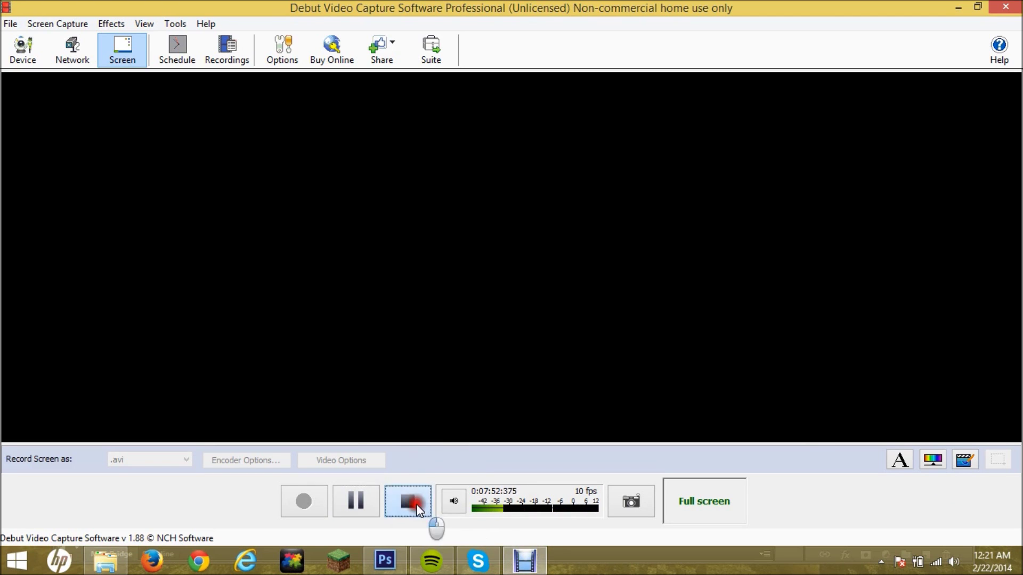